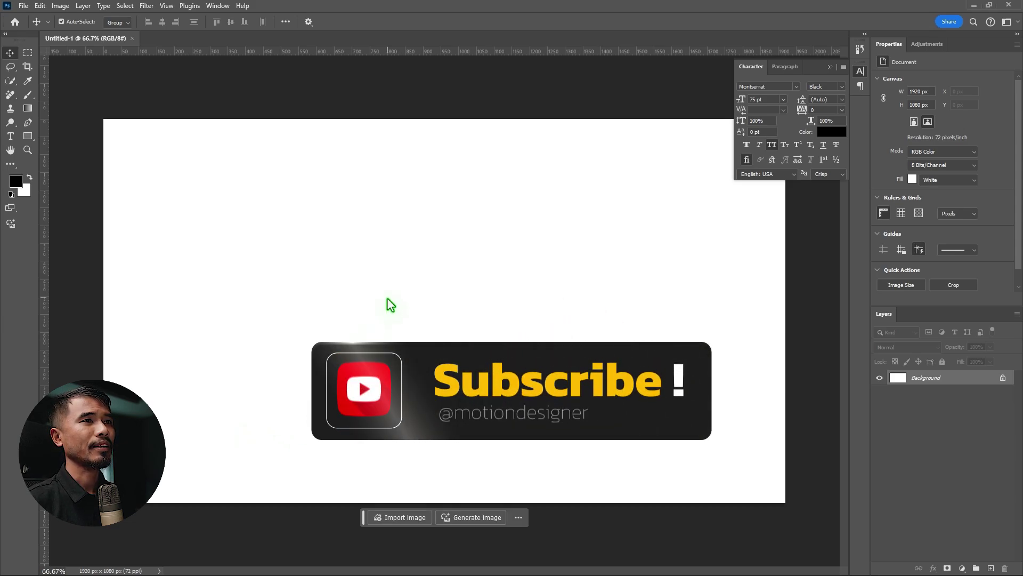
left_click(680, 494)
left_click(635, 243)
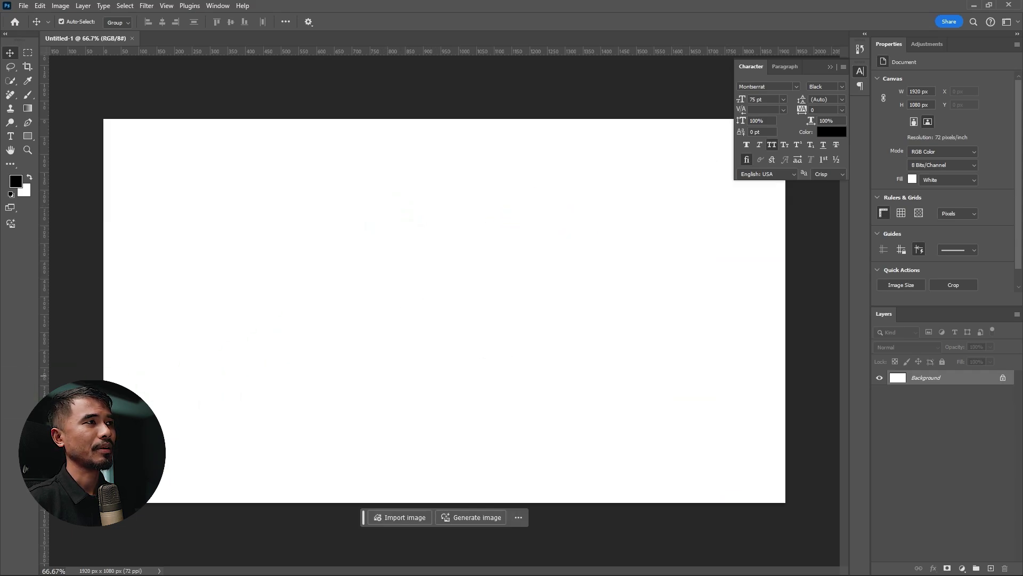
Place the photo of the levitating man on the canvas and delete the white Background layer.
left_click_drag(450, 391, 420, 383)
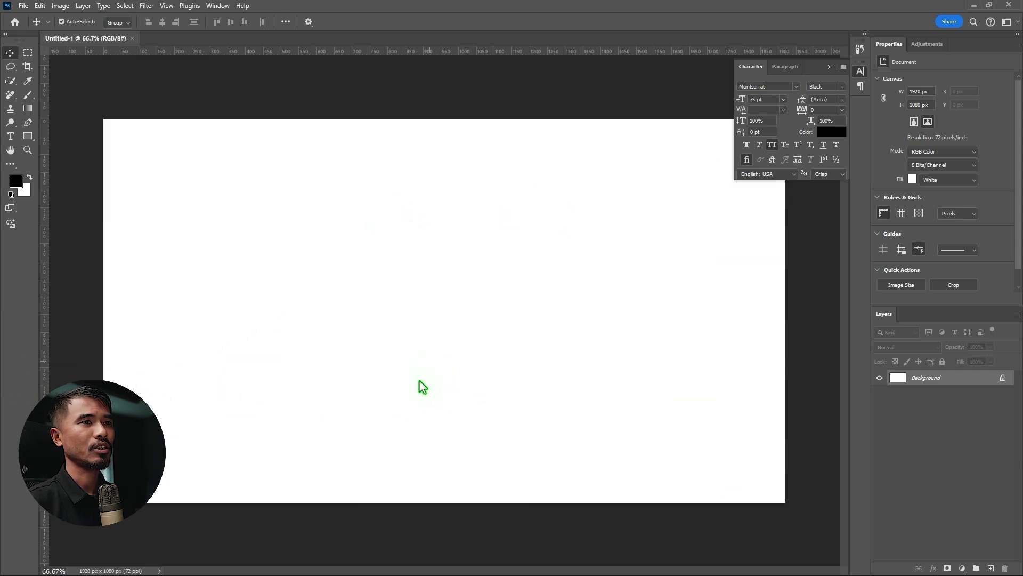
left_click(930, 393)
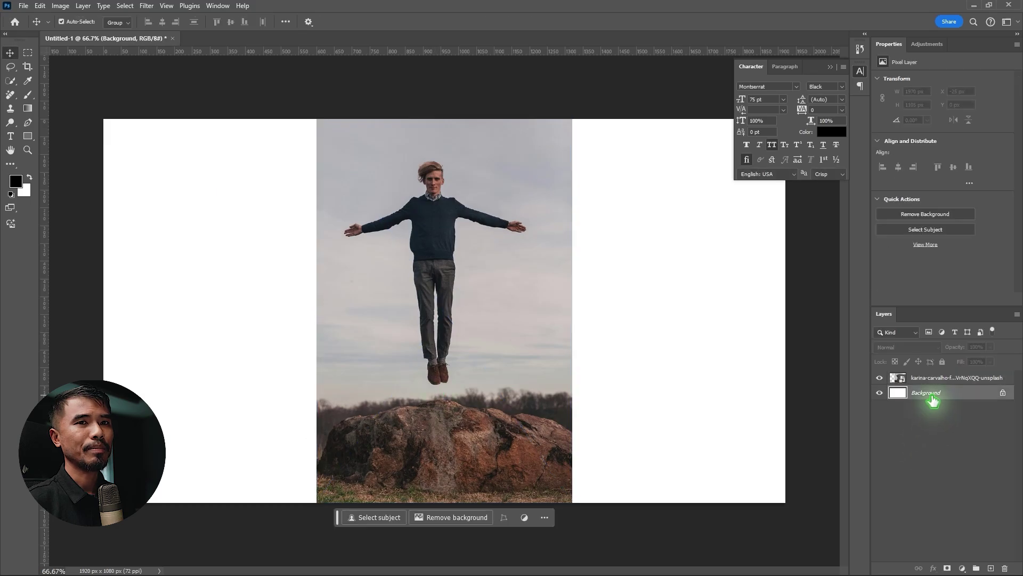
left_click(1006, 567)
Marquee-select the photo just inside its side edges, invert the selection, and extend the scene across the empty canvas with Generative Fill without a prompt.
left_click(483, 214)
key("m")
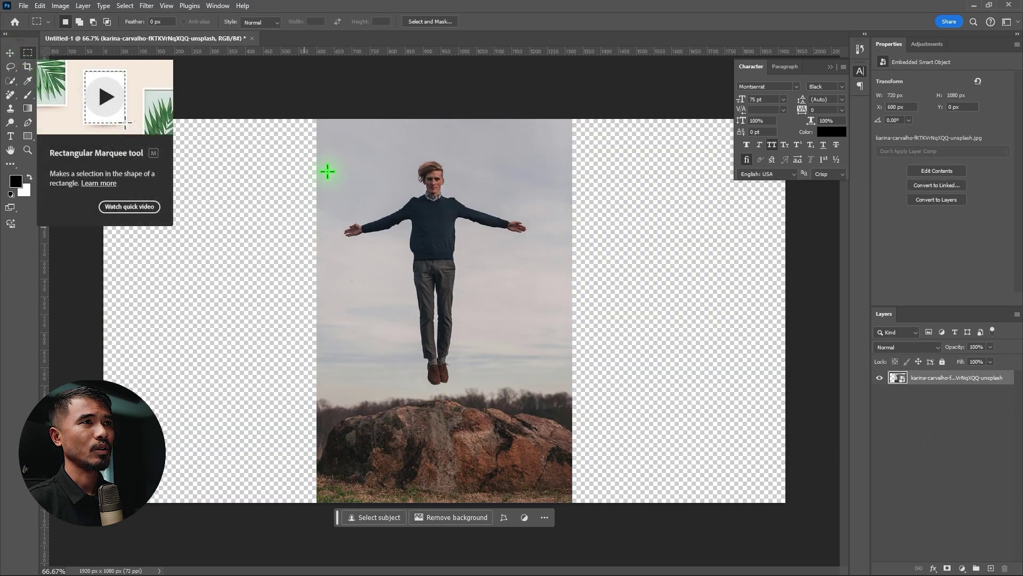
left_click_drag(323, 124, 568, 572)
right_click(462, 334)
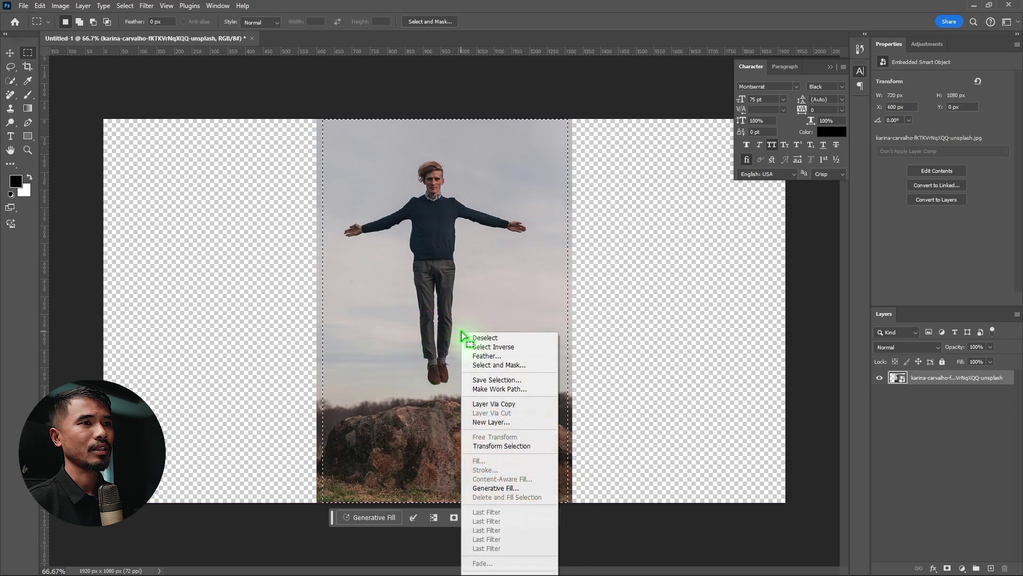
left_click(509, 347)
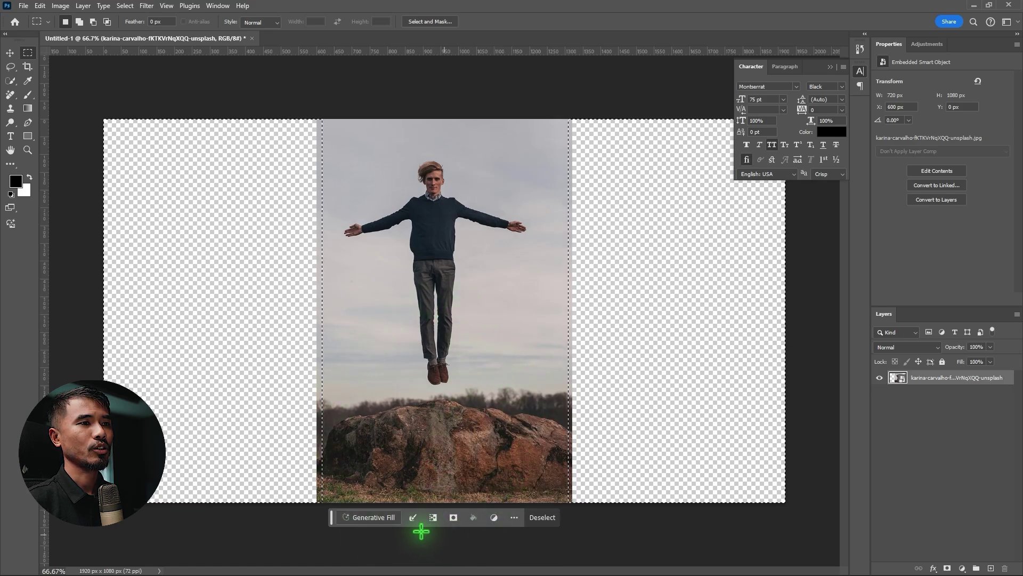
left_click(373, 517)
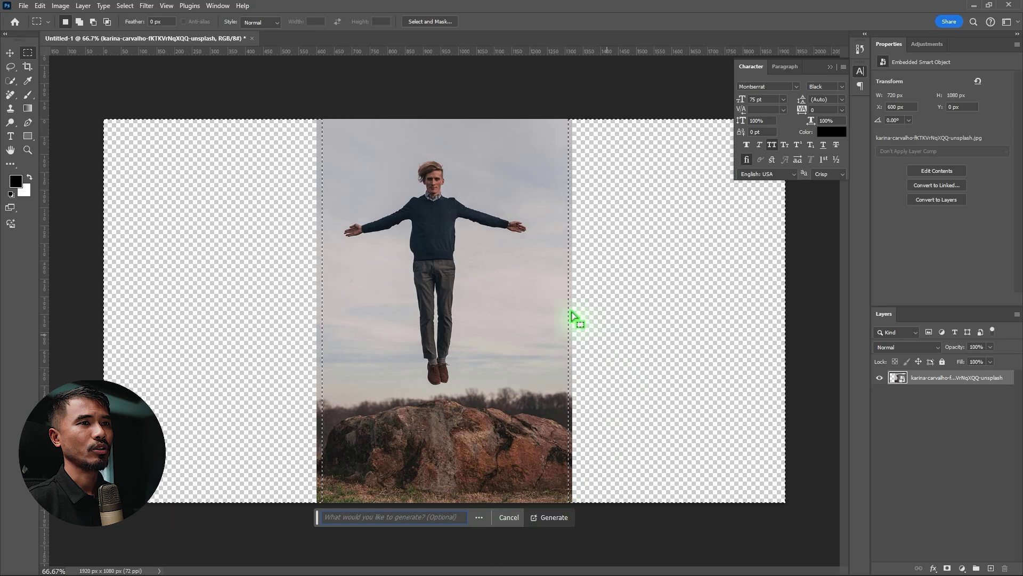
left_click(549, 518)
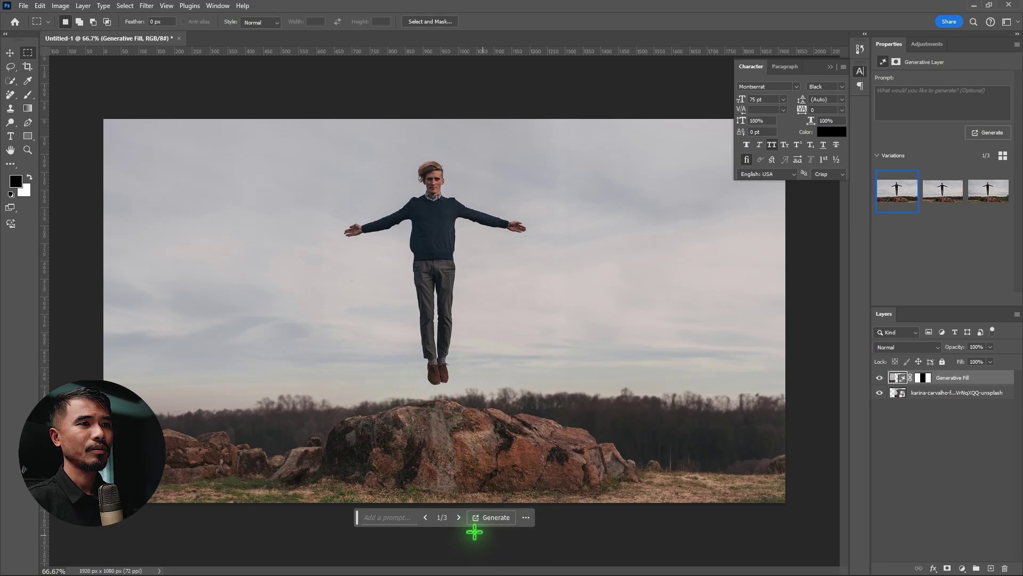
Compare the three generated background variations and return to the first one.
left_click(460, 521)
left_click(461, 521)
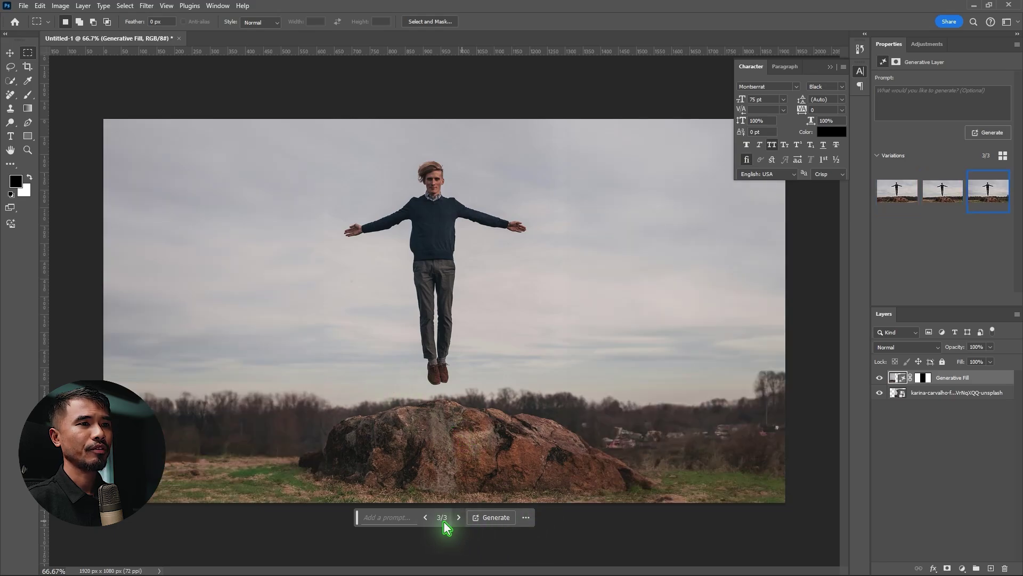
left_click(426, 518)
left_click(426, 518)
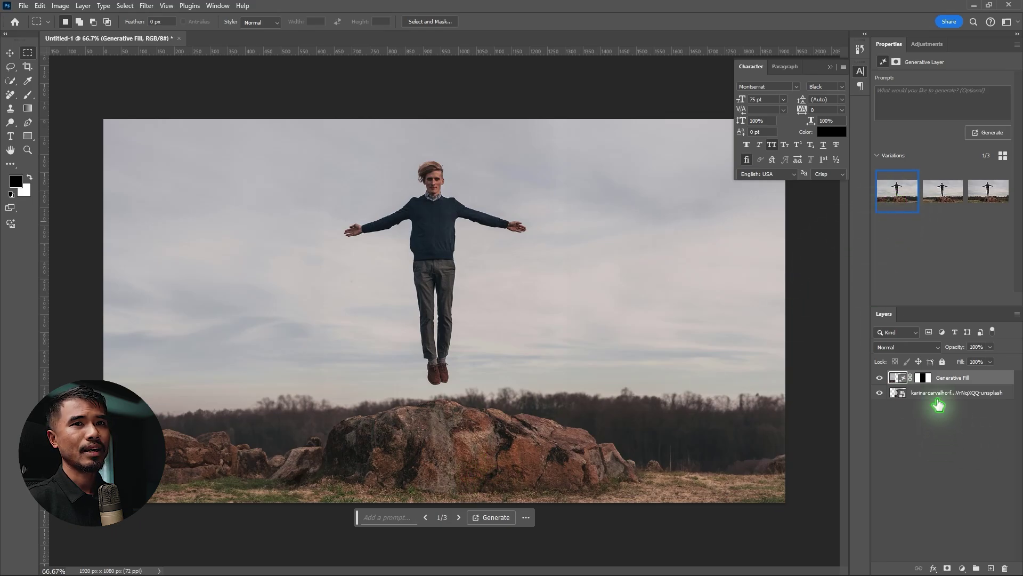
Merge the Generative Fill layer with the original photo layer.
left_click(976, 394)
left_click(953, 380, "shift")
right_click(952, 381)
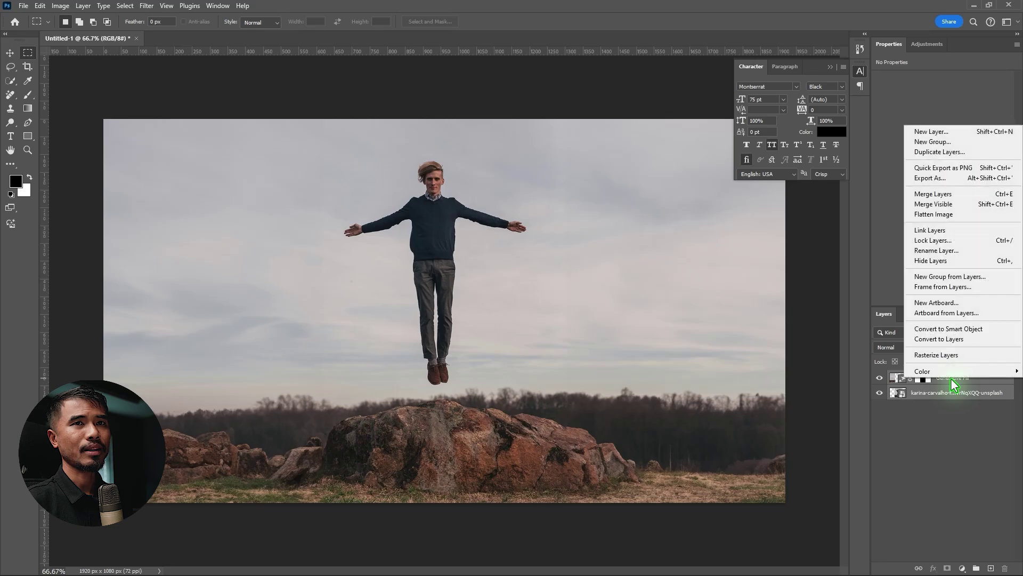
left_click(945, 195)
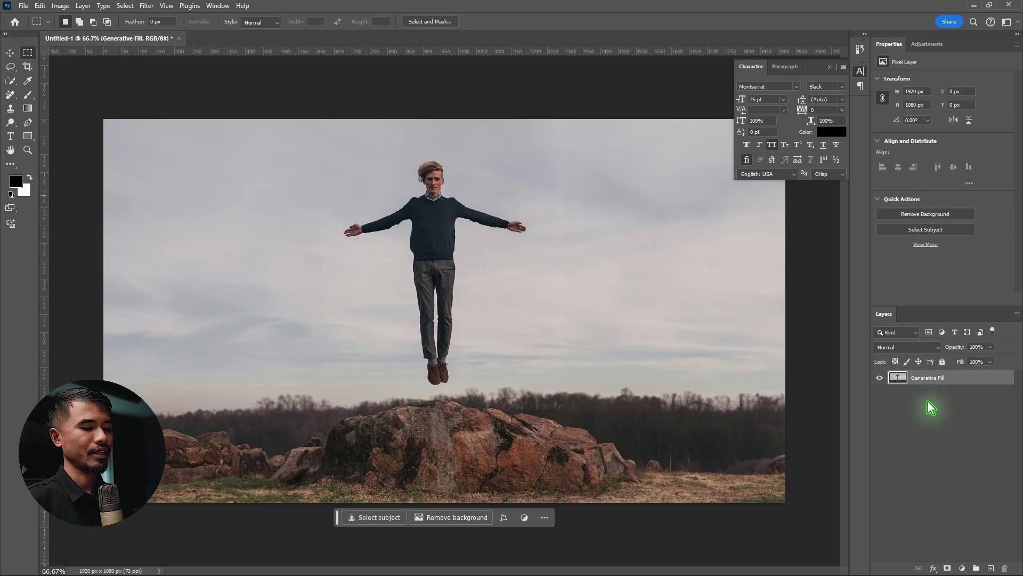
Duplicate the merged layer and rename the copy Subject.
key("ctrl+j")
double_click(935, 378)
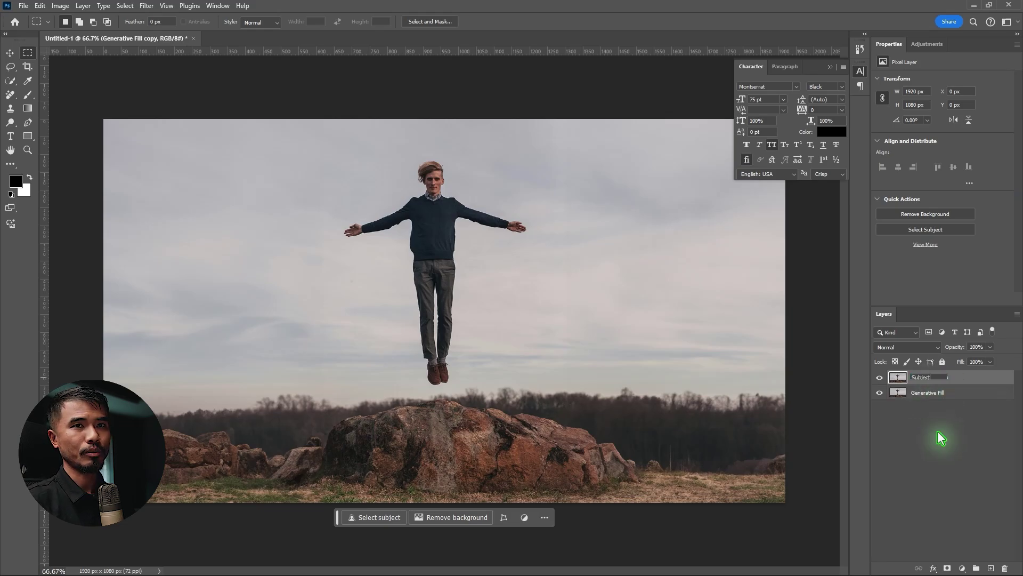
type("Subject")
key("Return")
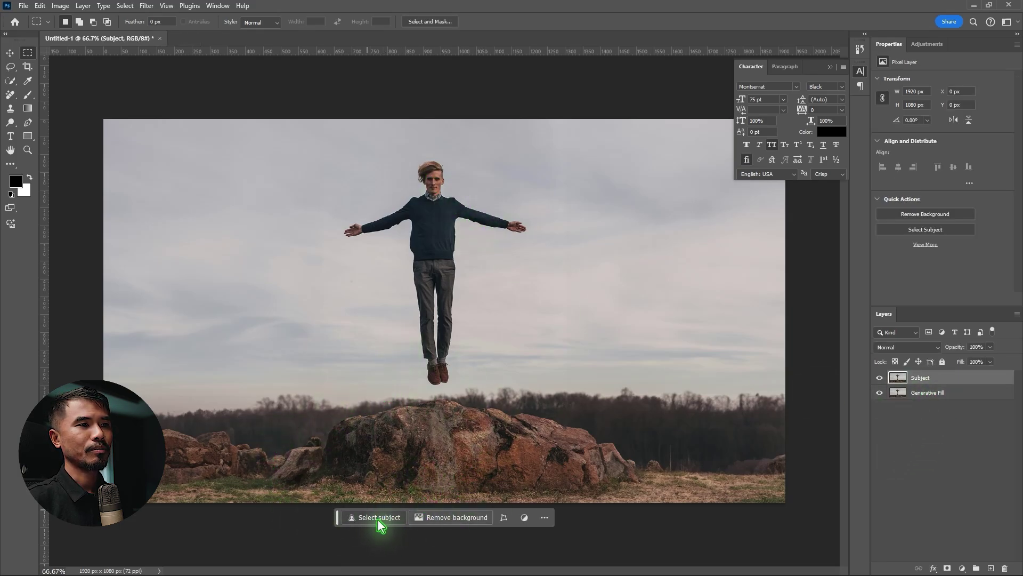
Select the man on the Subject layer with Select Subject, inspect the selection edges around his legs, and convert the selection into a layer mask.
left_click(361, 521)
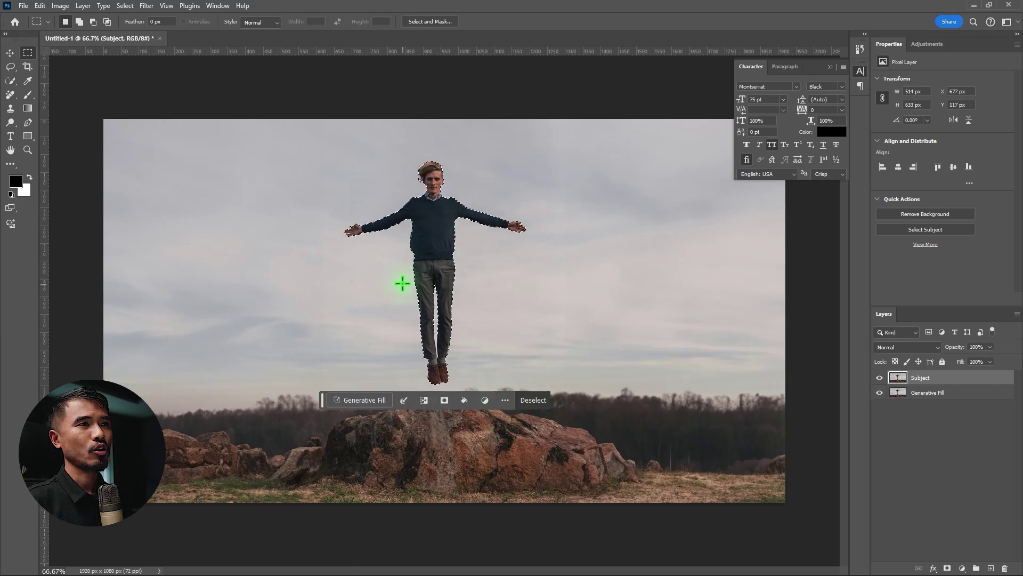
scroll(426, 176, "up", 10)
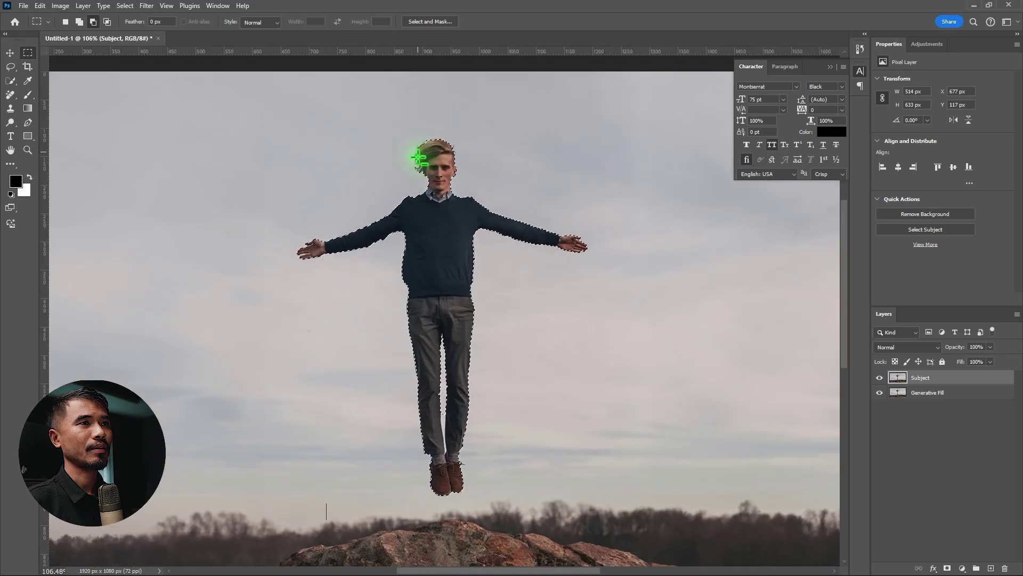
left_click_drag(506, 410, 413, 185)
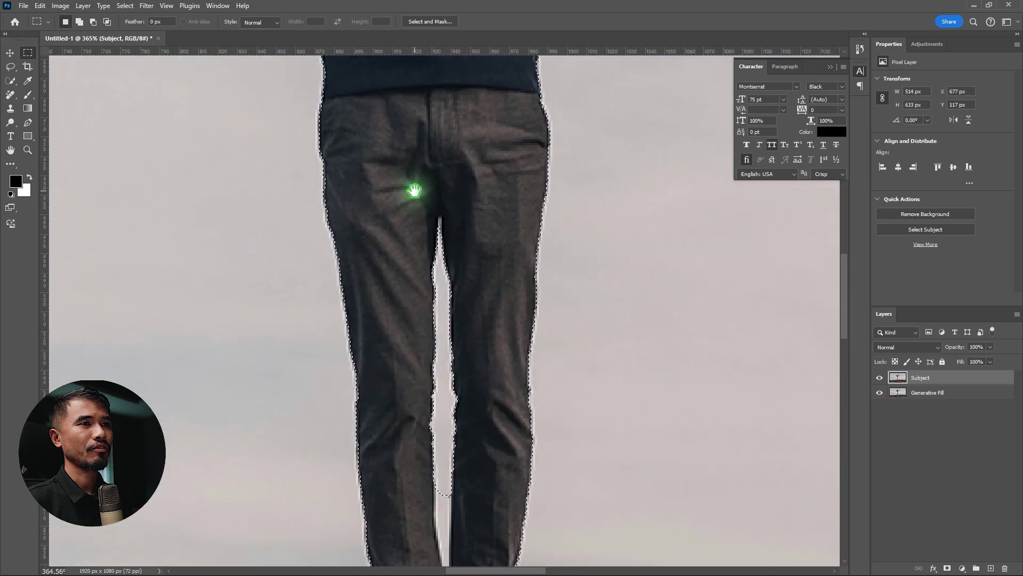
left_click_drag(457, 479, 505, 399)
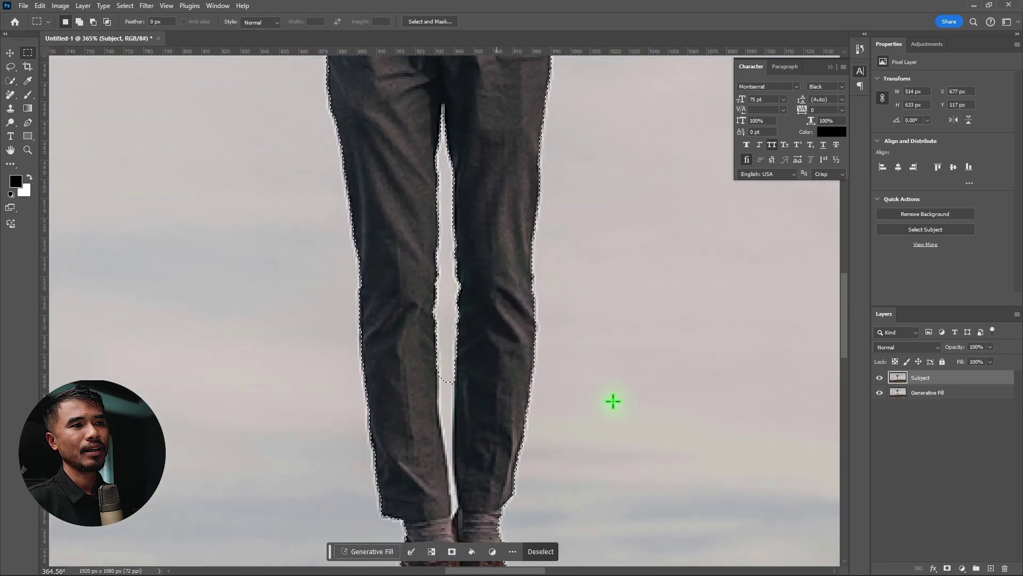
scroll(505, 336, "down", 2)
scroll(502, 334, "down", 5)
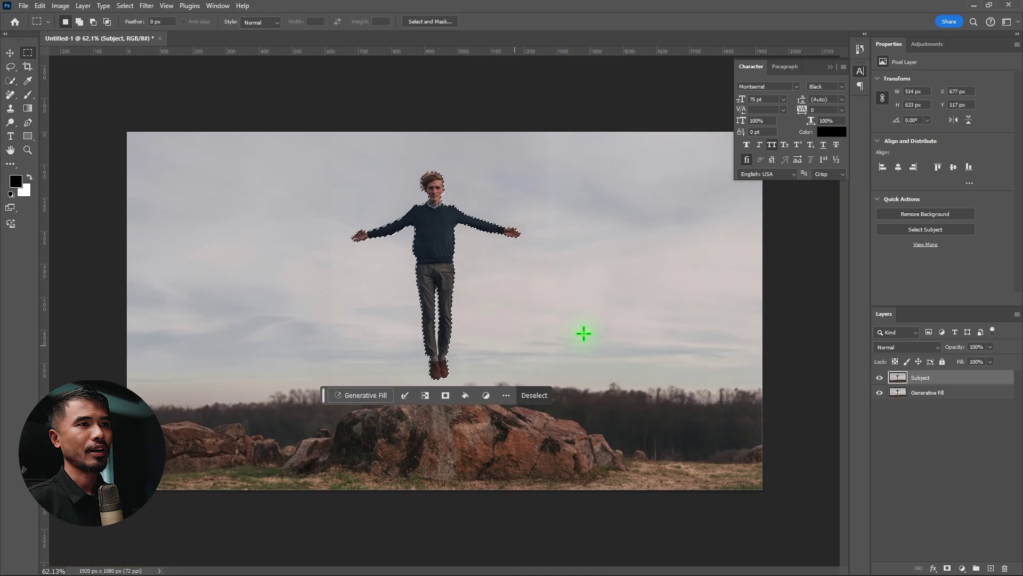
scroll(468, 250, "up", 1)
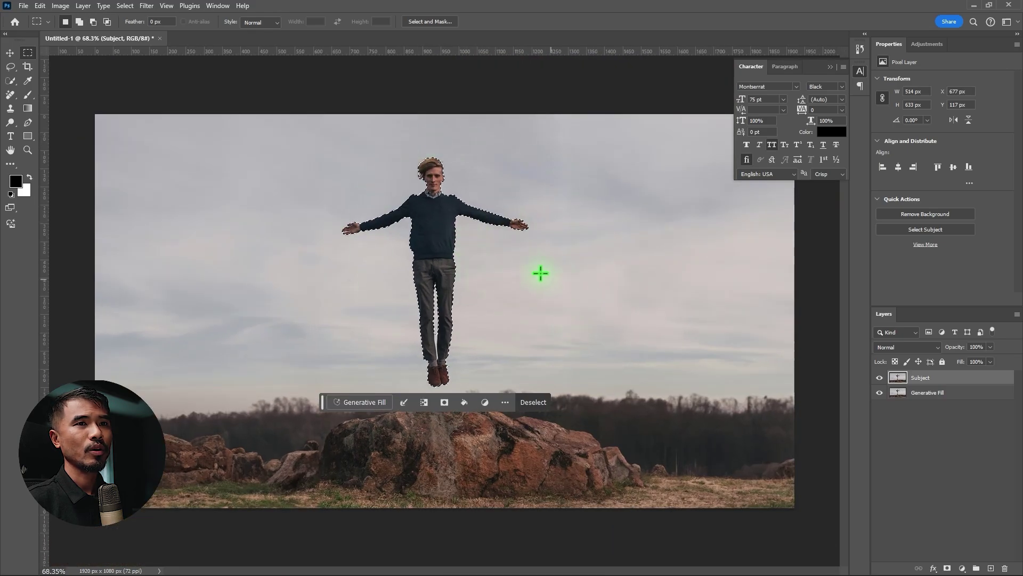
left_click(445, 403)
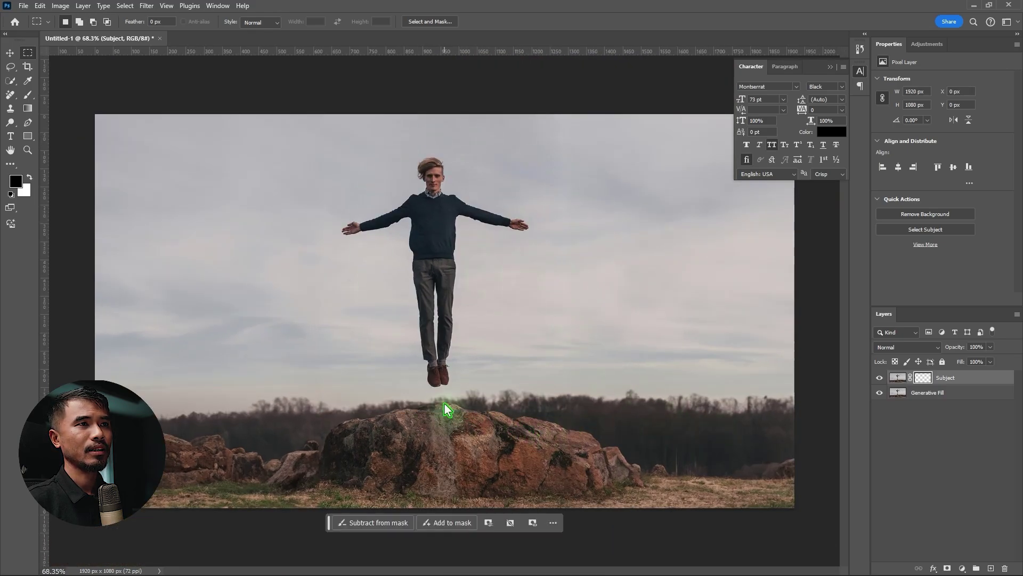
Temporarily hide the Generative Fill layer to check the man's cutout against transparency.
left_click(927, 393)
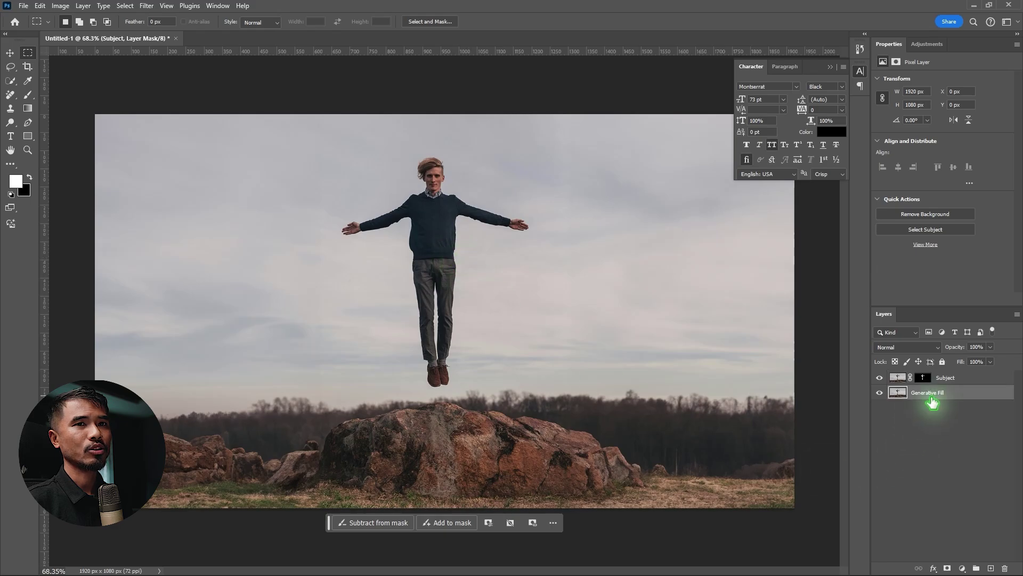
left_click(880, 394)
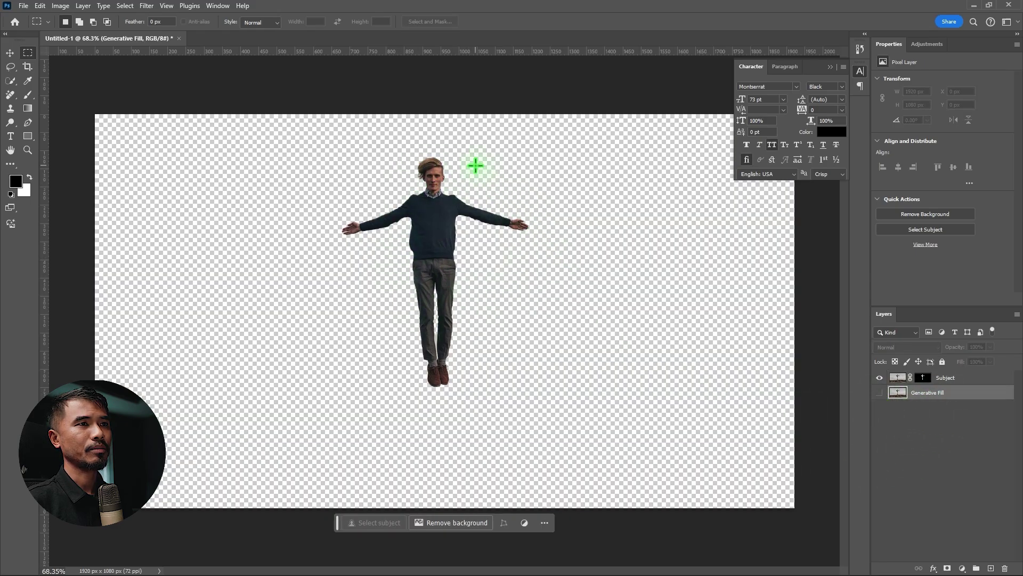
left_click(880, 394)
Hide the Subject layer and remove the man from the Generative Fill layer using a promptless Generative Fill in a marquee about 574 by 691 px.
left_click(10, 53)
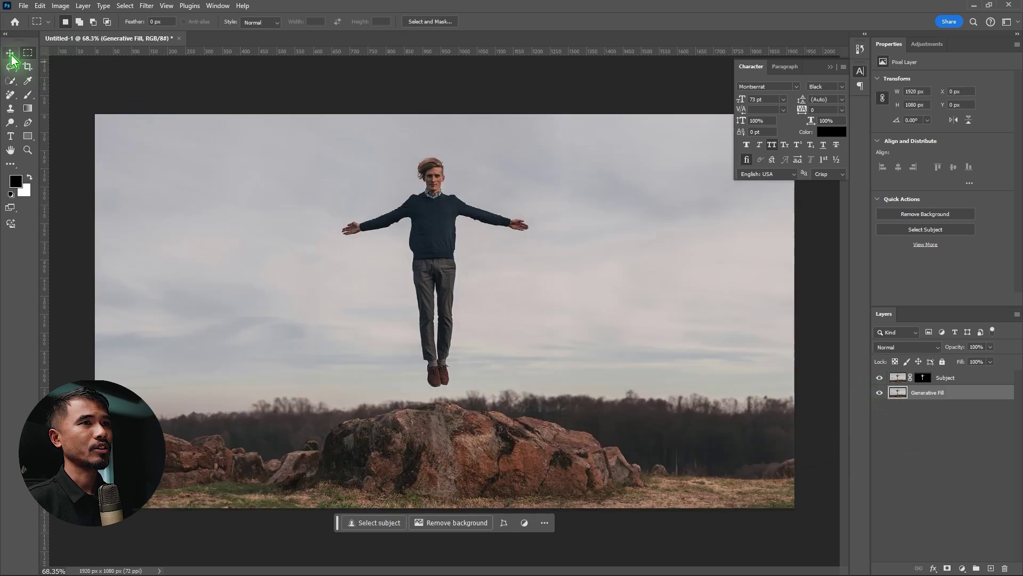
left_click(880, 378)
left_click(940, 397)
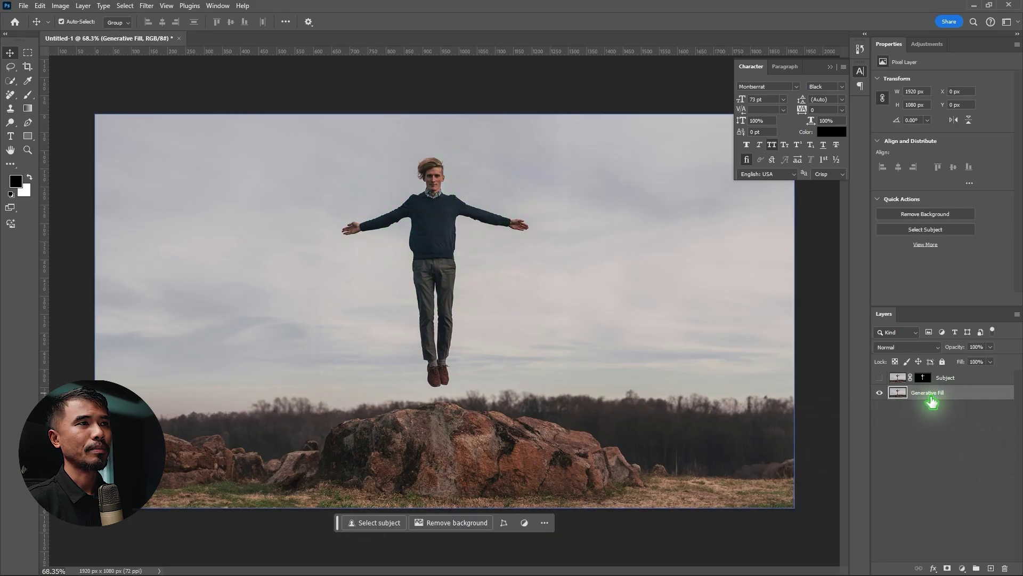
left_click(28, 54)
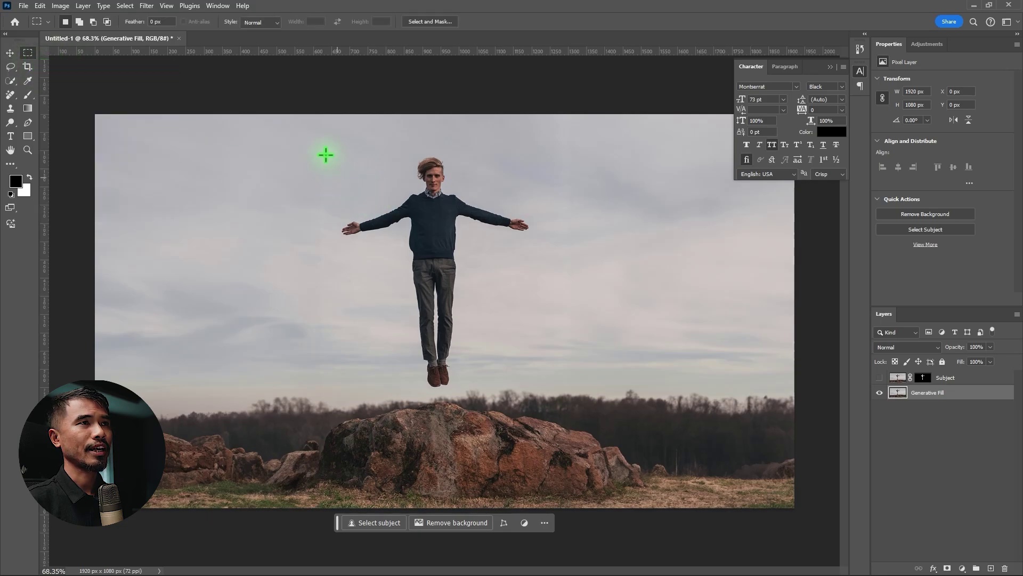
left_click_drag(328, 140, 536, 392)
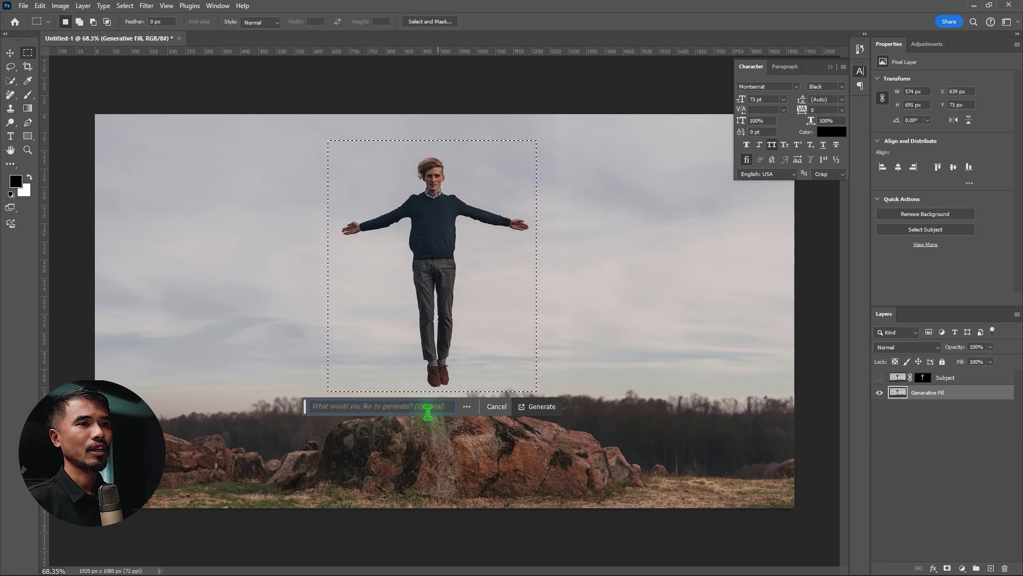
left_click(539, 408)
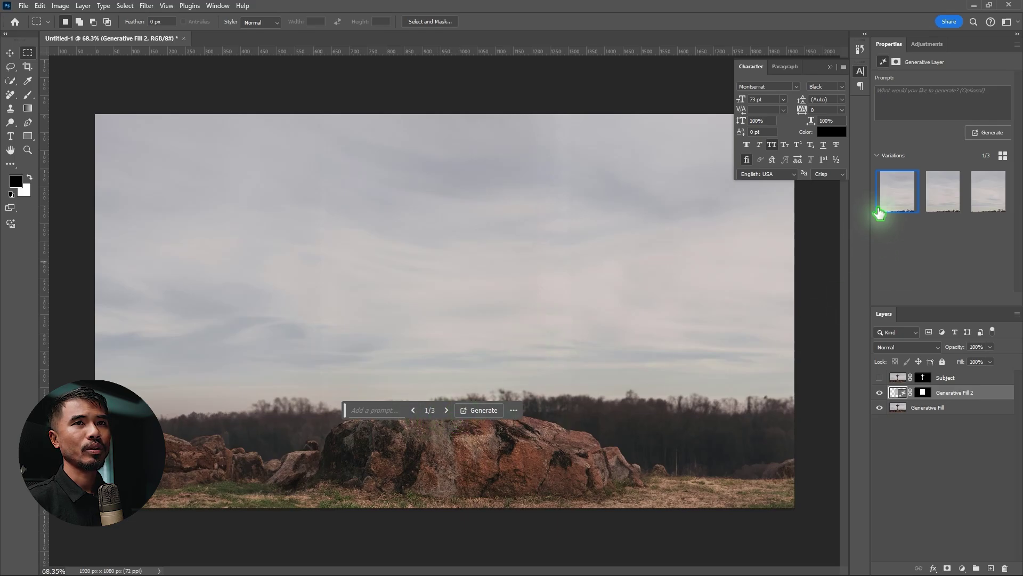
Merge the Generative Fill 2 layer with the Generative Fill layer beneath it.
left_click(938, 408)
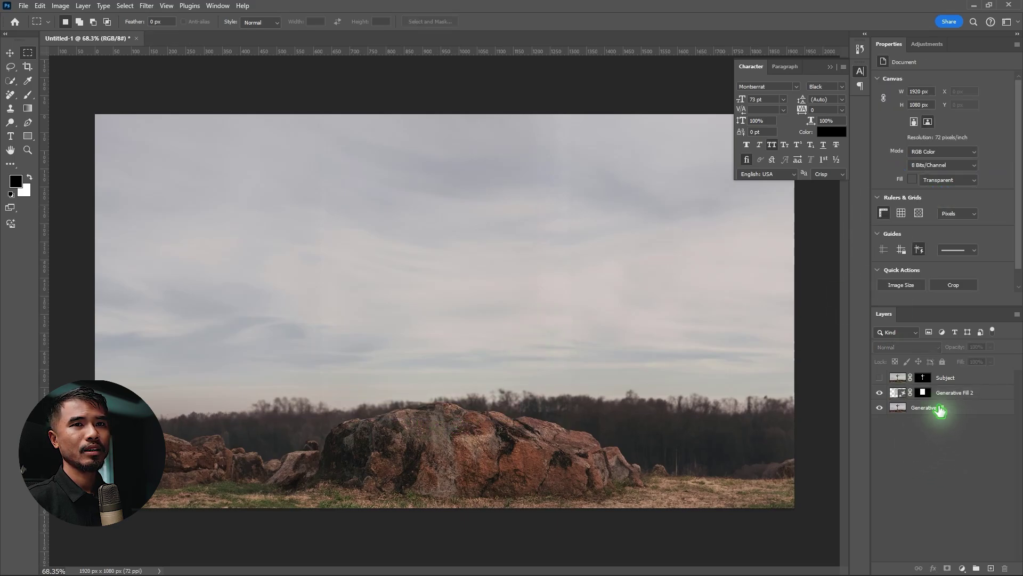
left_click(956, 395, "ctrl")
right_click(947, 394)
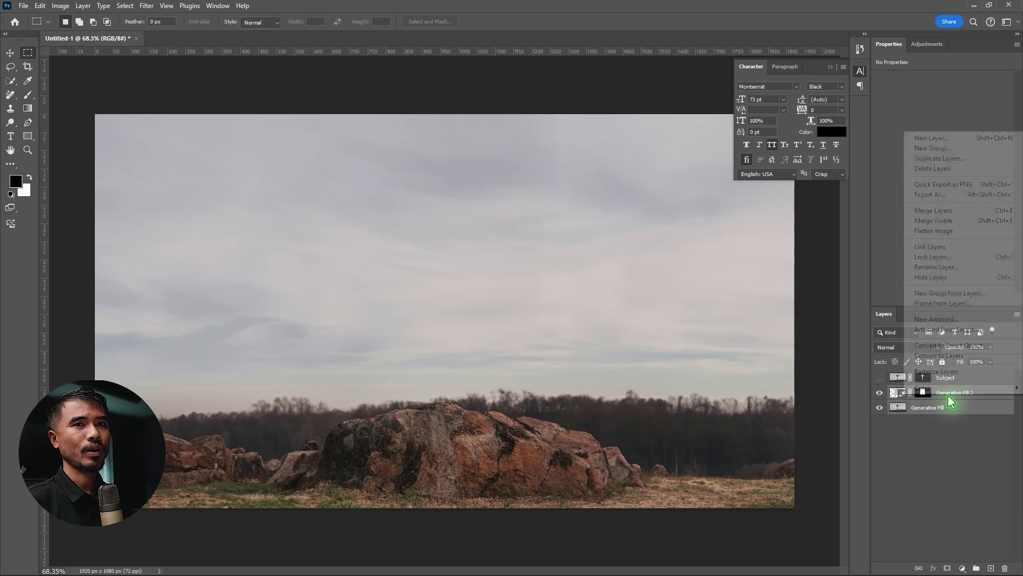
left_click(934, 210)
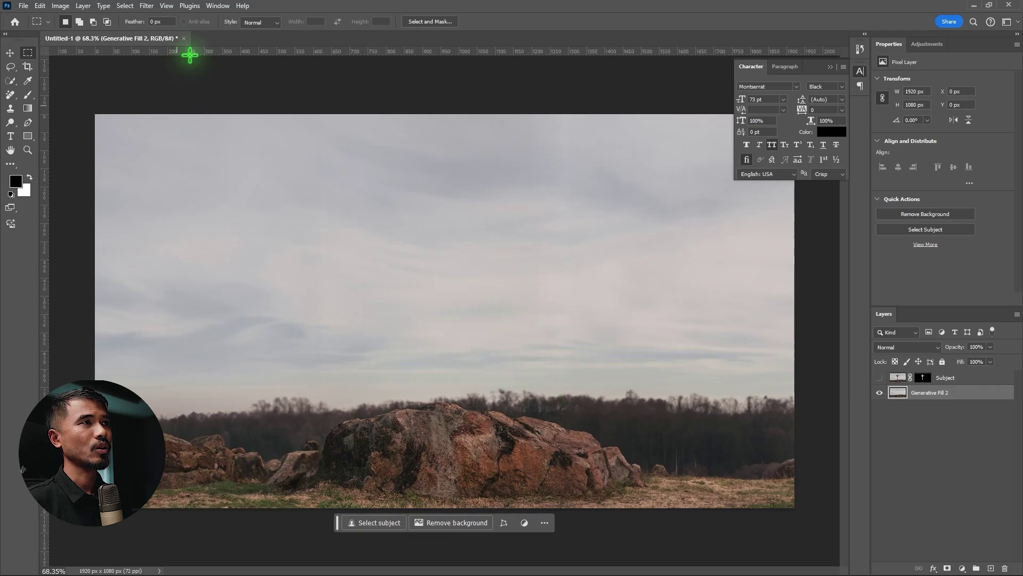
Select the rocks and grass along the base of the Generative Fill 2 layer with the Quick Selection tool.
left_click(10, 82)
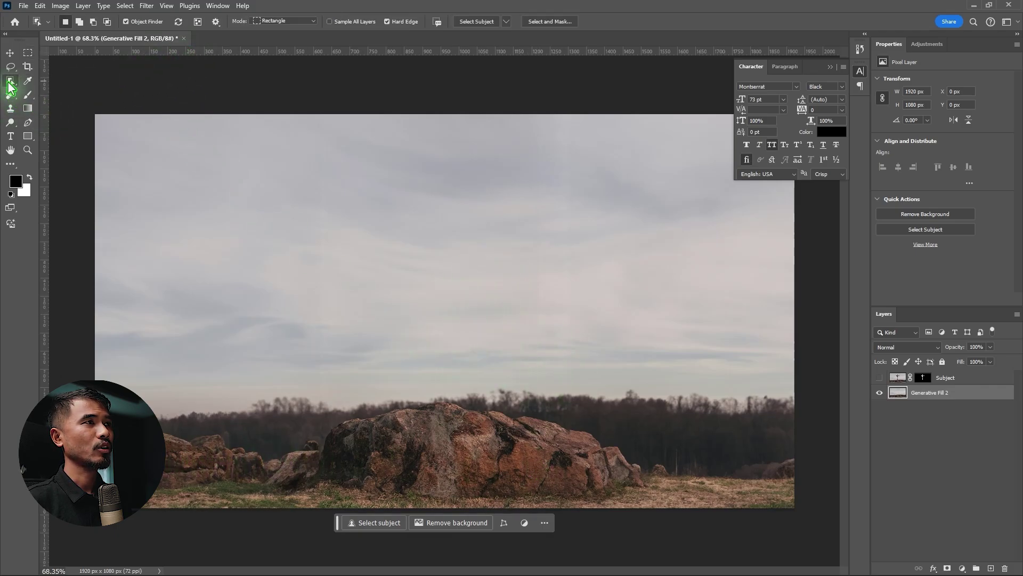
right_click(10, 82)
left_click(80, 96)
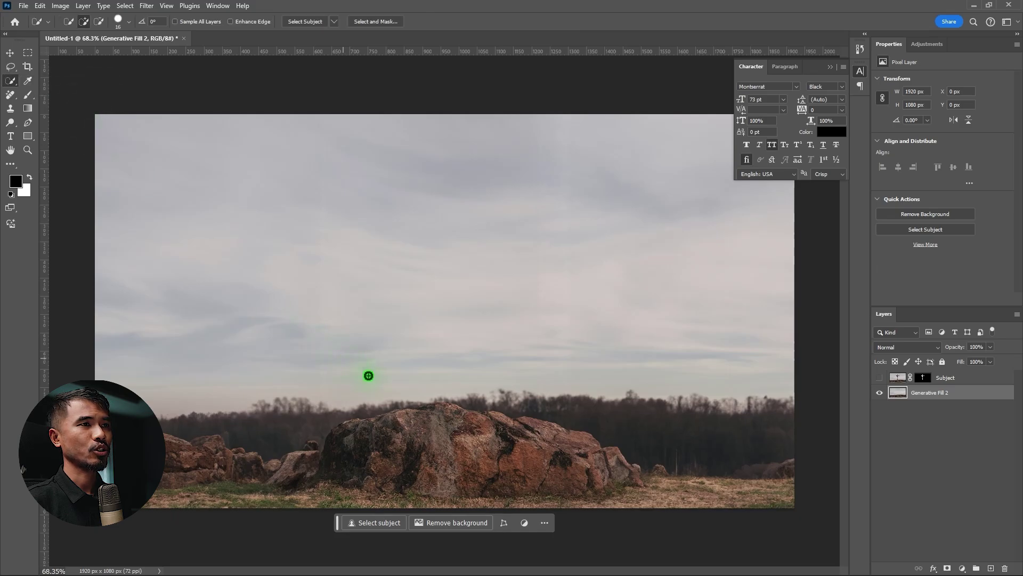
mouse_move(197, 468)
left_mouse_down()
mouse_move(376, 467)
mouse_move(444, 450)
mouse_move(542, 457)
mouse_move(656, 484)
mouse_move(777, 486)
mouse_move(747, 480)
left_mouse_up()
Subtract the tree line above the large central rock from the foreground selection.
key("ctrl+plus")
scroll(442, 436, "up", 3)
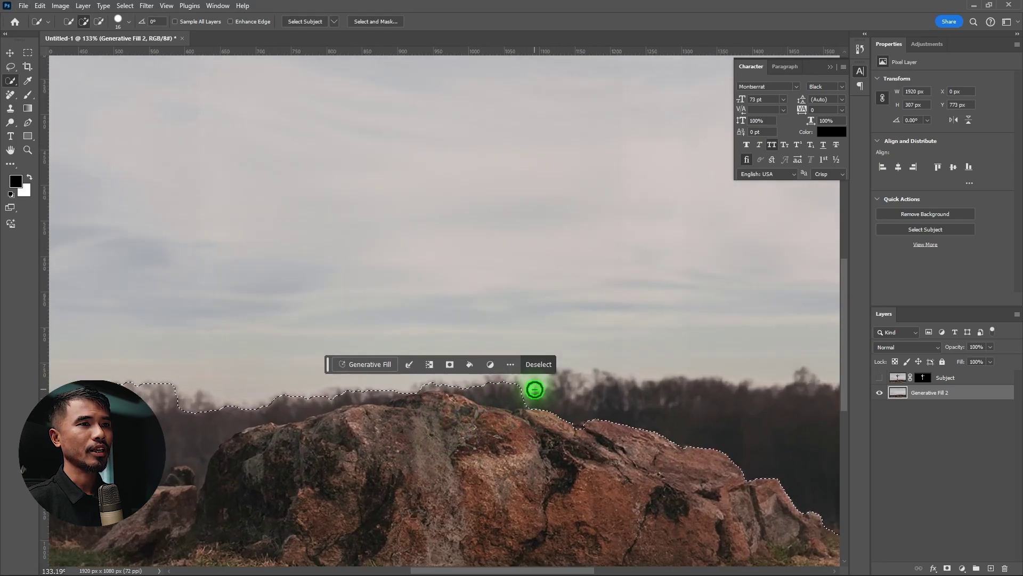
left_click(562, 390)
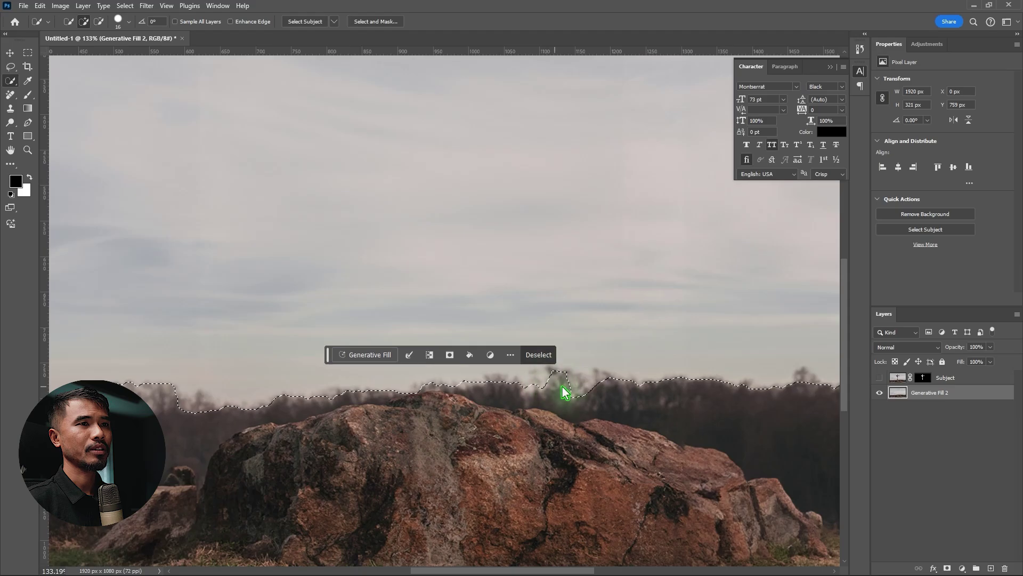
left_click(564, 394, "alt")
mouse_move(558, 395)
left_mouse_down()
mouse_move(428, 380)
mouse_move(282, 405)
mouse_move(156, 409)
left_mouse_up()
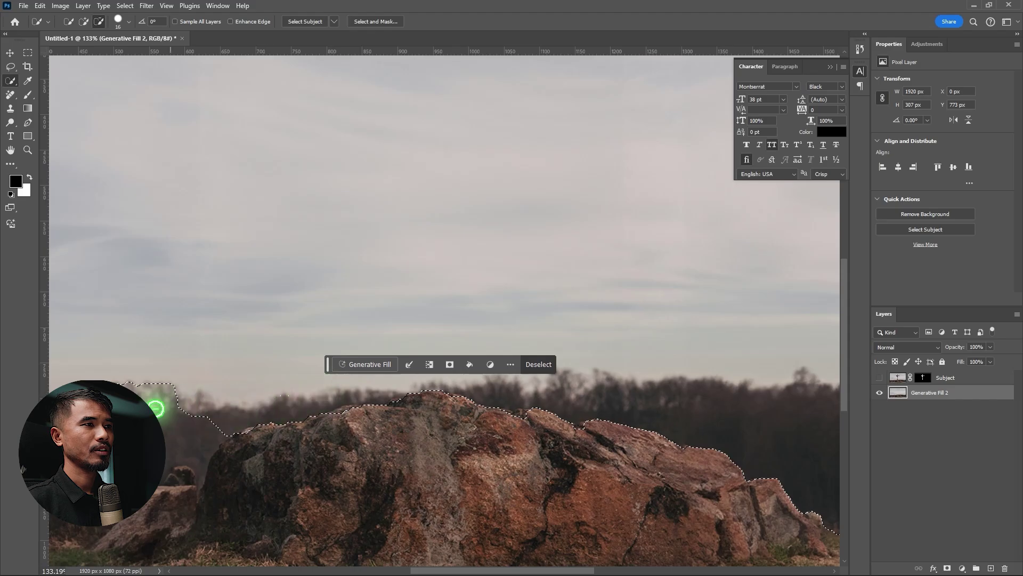
Subtract the trees behind the smaller rocks left of the large rock and add the small rock in the gap to the selection.
left_click_drag(288, 437, 547, 362)
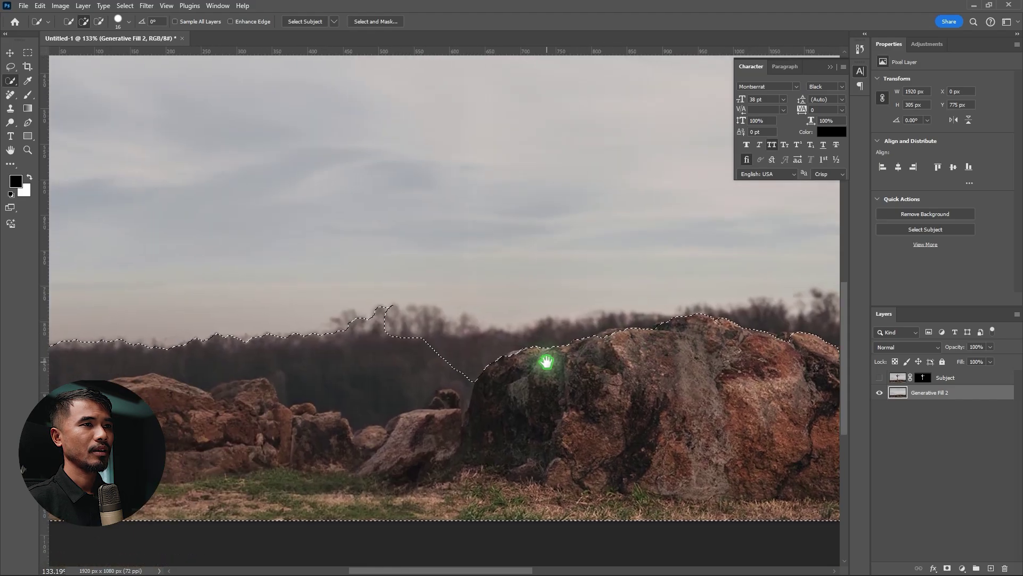
mouse_move(475, 370)
left_mouse_down()
mouse_move(448, 384)
mouse_move(389, 395)
mouse_move(343, 383)
mouse_move(368, 317)
mouse_move(356, 326)
mouse_move(360, 310)
mouse_move(290, 339)
mouse_move(120, 339)
mouse_move(136, 345)
mouse_move(66, 351)
mouse_move(41, 369)
mouse_move(118, 339)
mouse_move(57, 340)
left_mouse_up()
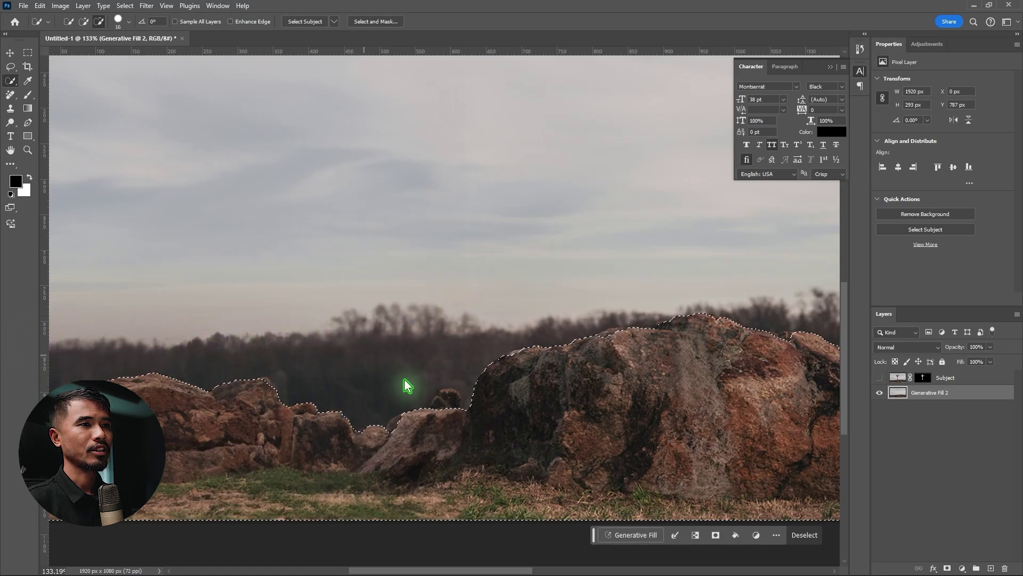
left_click_drag(447, 395, 464, 390)
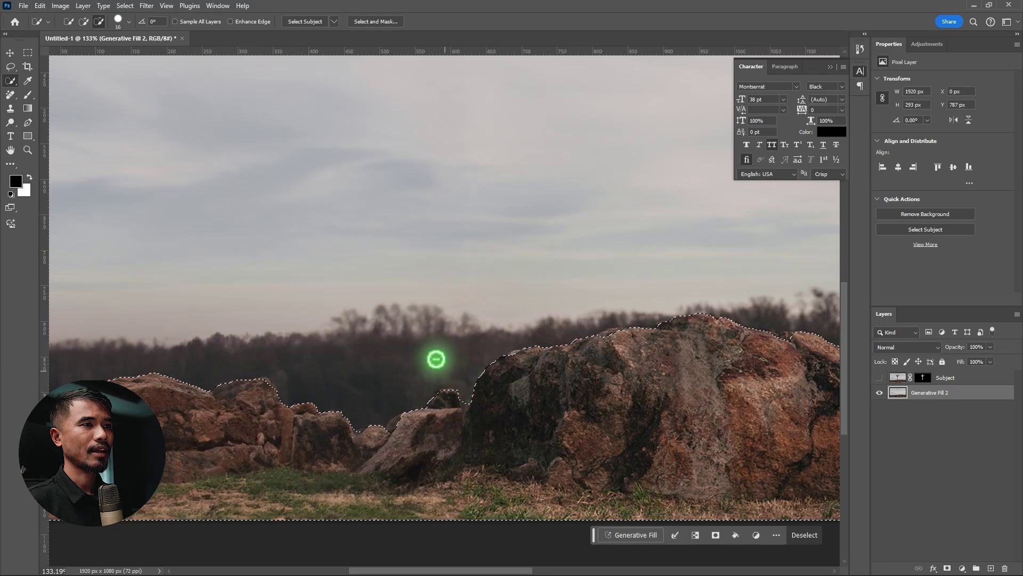
mouse_move(679, 359)
left_mouse_down()
mouse_move(342, 368)
mouse_move(367, 358)
mouse_move(423, 377)
mouse_move(400, 381)
mouse_move(432, 381)
mouse_move(410, 381)
mouse_move(667, 326)
left_mouse_up()
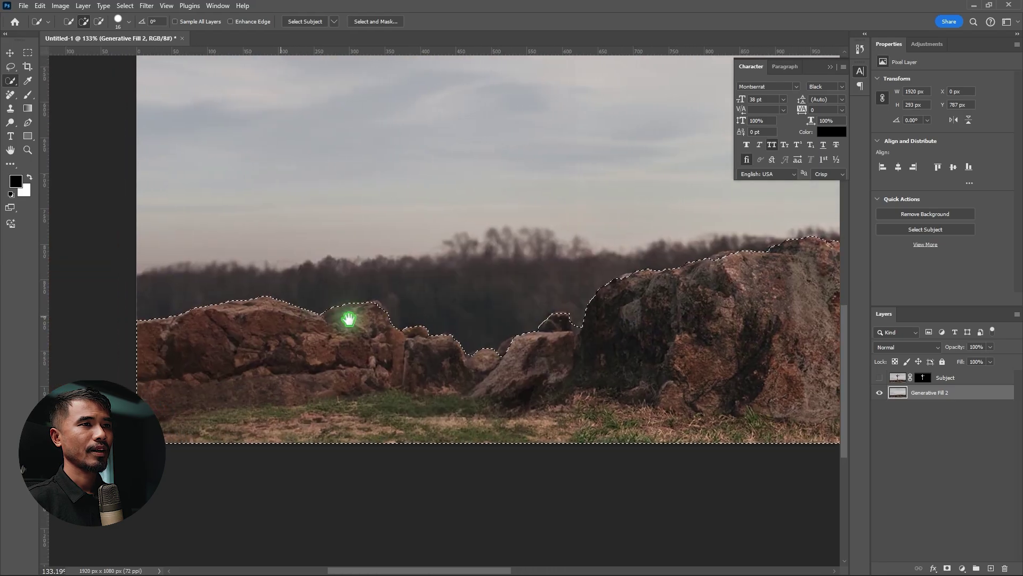
left_click_drag(347, 318, 278, 326)
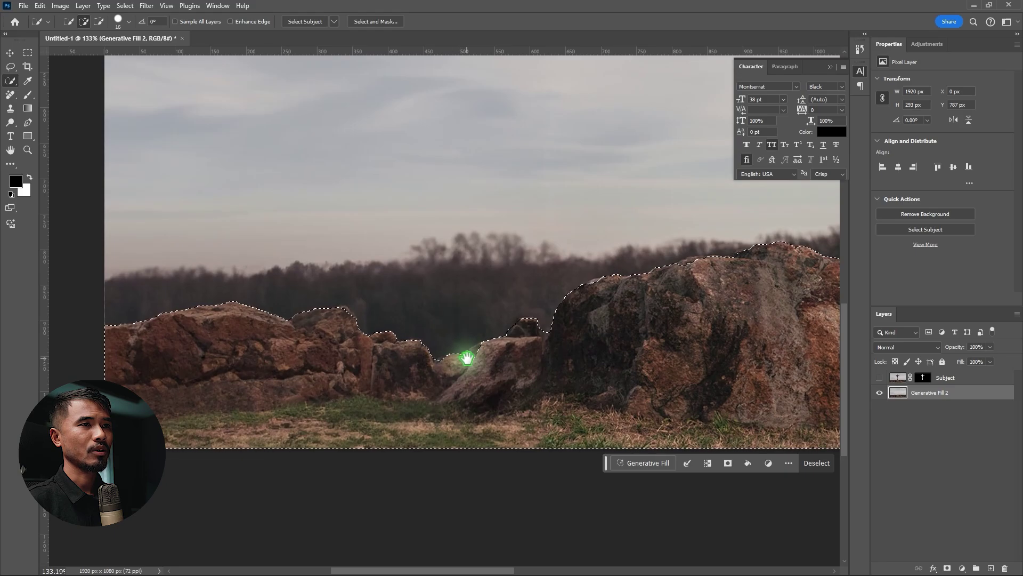
scroll(399, 277, "down", 4)
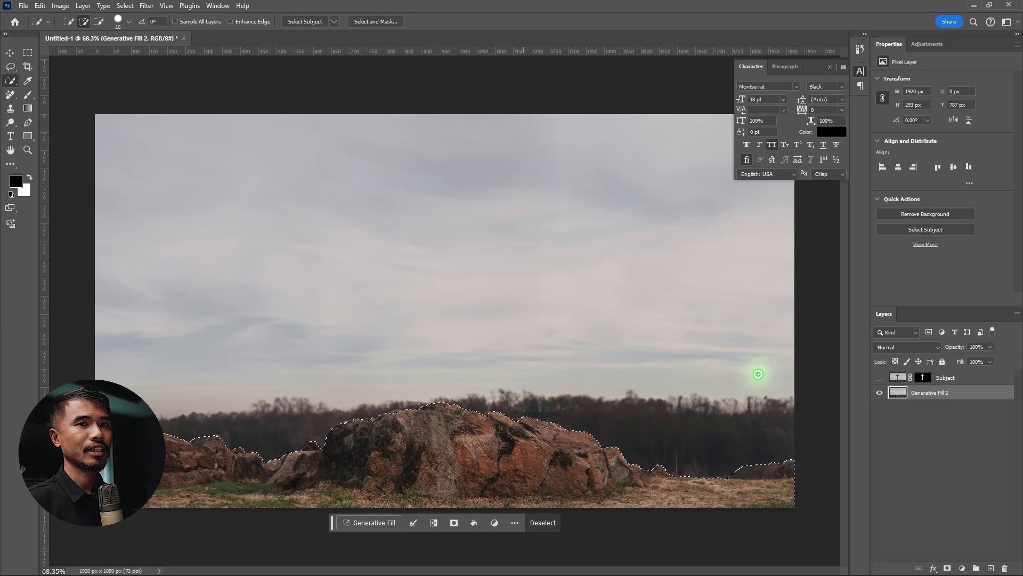
Copy the selected rocks and grass to a new layer named Foreground and hide the Generative Fill 2 layer.
key("ctrl+j")
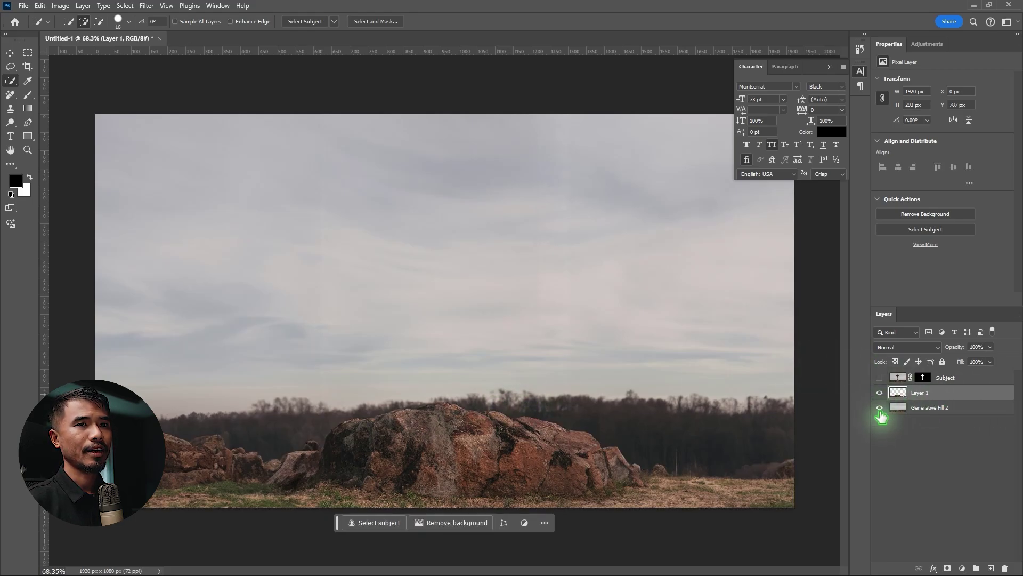
left_click(879, 408)
double_click(880, 395)
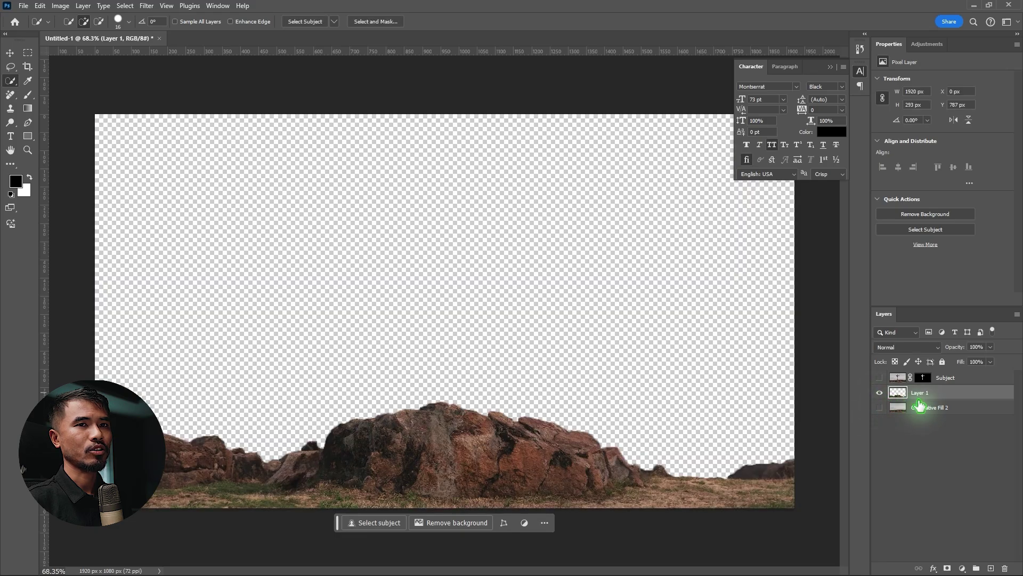
type("For")
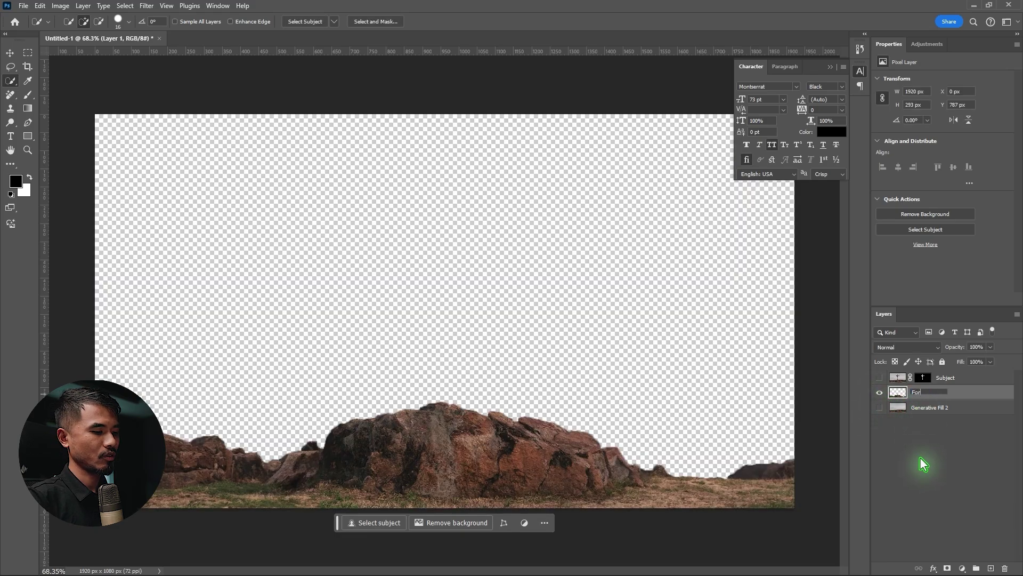
type("eground")
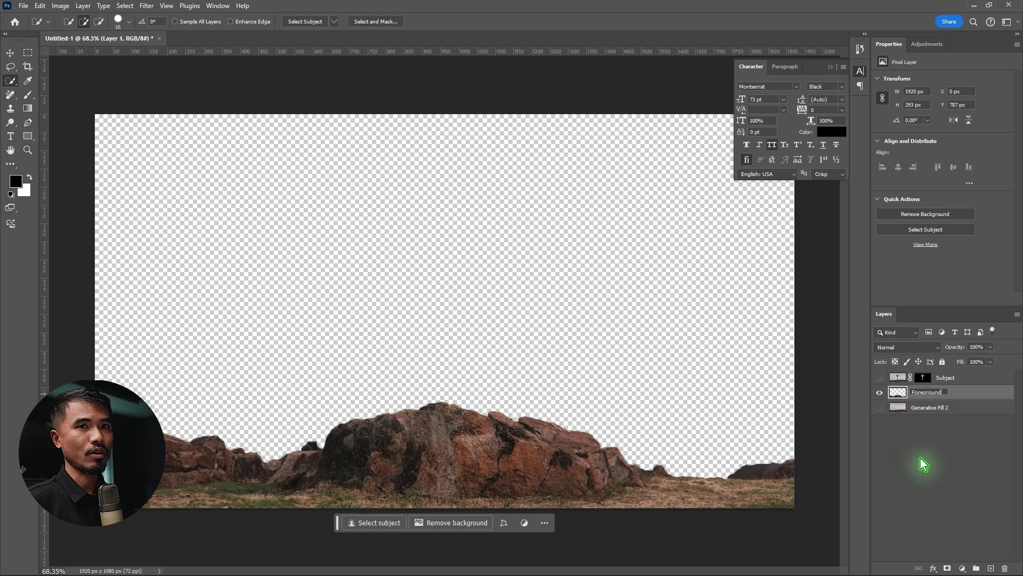
key("Return")
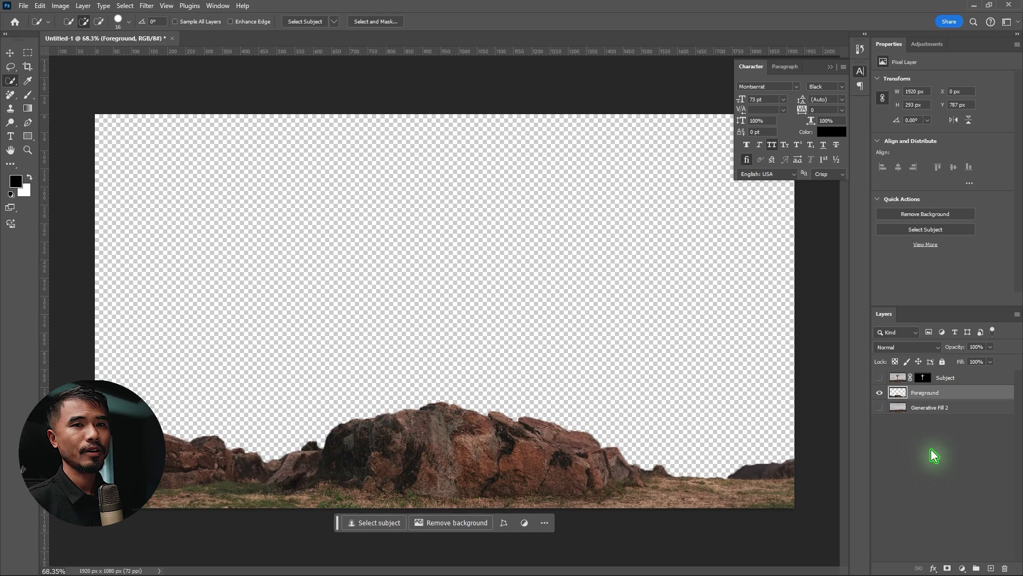
Hide Foreground, show Generative Fill 2, and lasso loosely around its rocks and grass, an area about 1970 by 344 px.
left_click(880, 393)
left_click(880, 407)
left_click(928, 407)
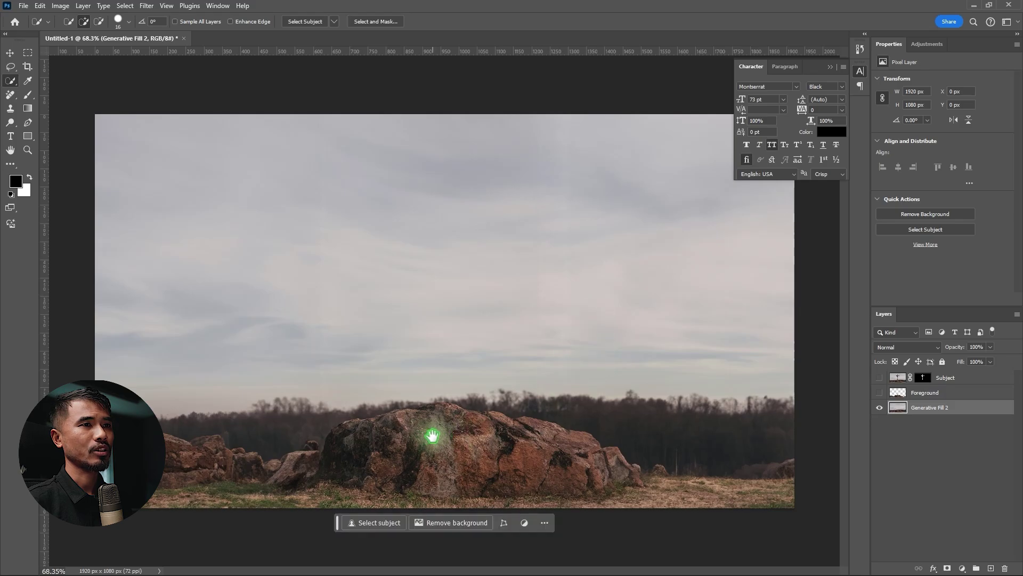
left_click(10, 67)
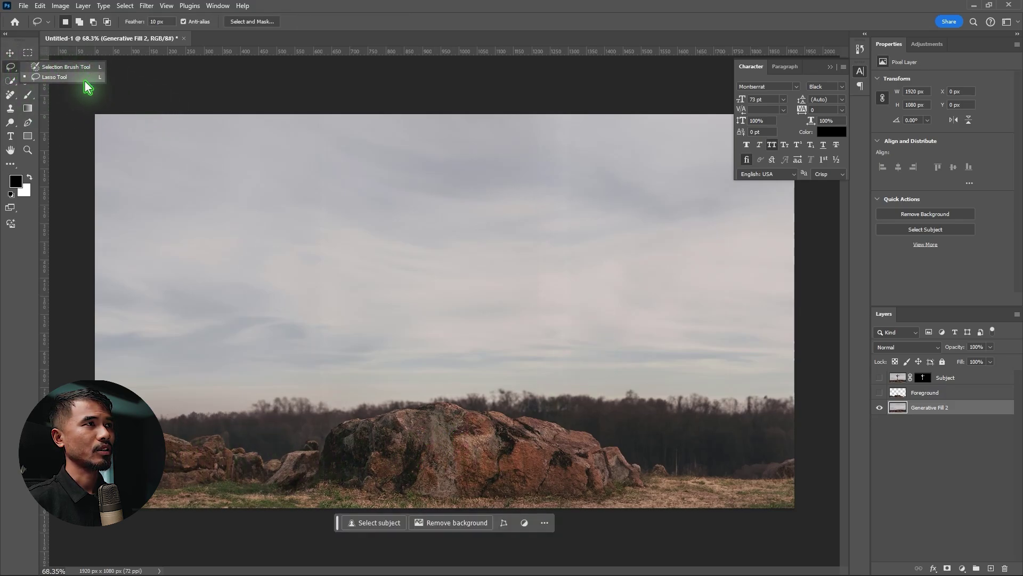
left_click(67, 78)
mouse_move(163, 431)
left_mouse_down()
mouse_move(277, 440)
mouse_move(389, 405)
mouse_move(493, 401)
mouse_move(627, 433)
mouse_move(692, 465)
mouse_move(781, 466)
mouse_move(843, 498)
mouse_move(504, 567)
mouse_move(26, 556)
mouse_move(21, 453)
mouse_move(184, 487)
left_mouse_up()
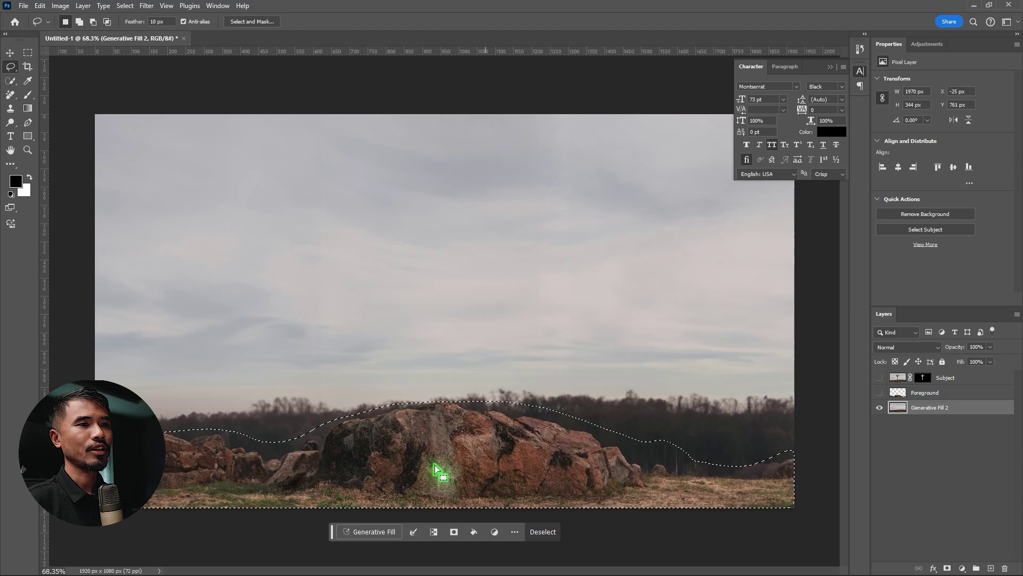
Replace the lassoed rocks using a promptless Generative Fill, use variation 4 of 6, and briefly check it beneath the Foreground layer.
left_click(371, 530)
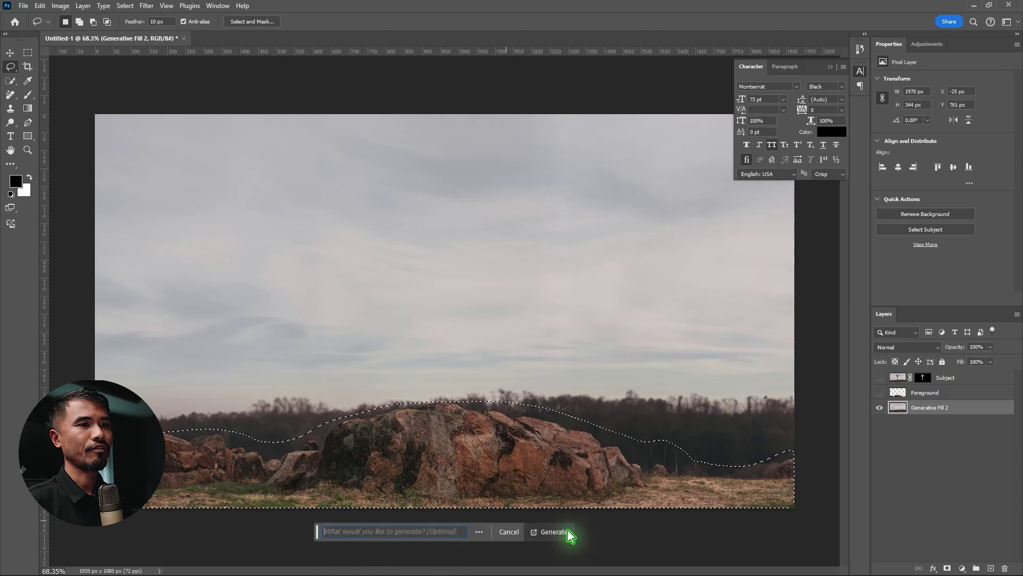
left_click(557, 536)
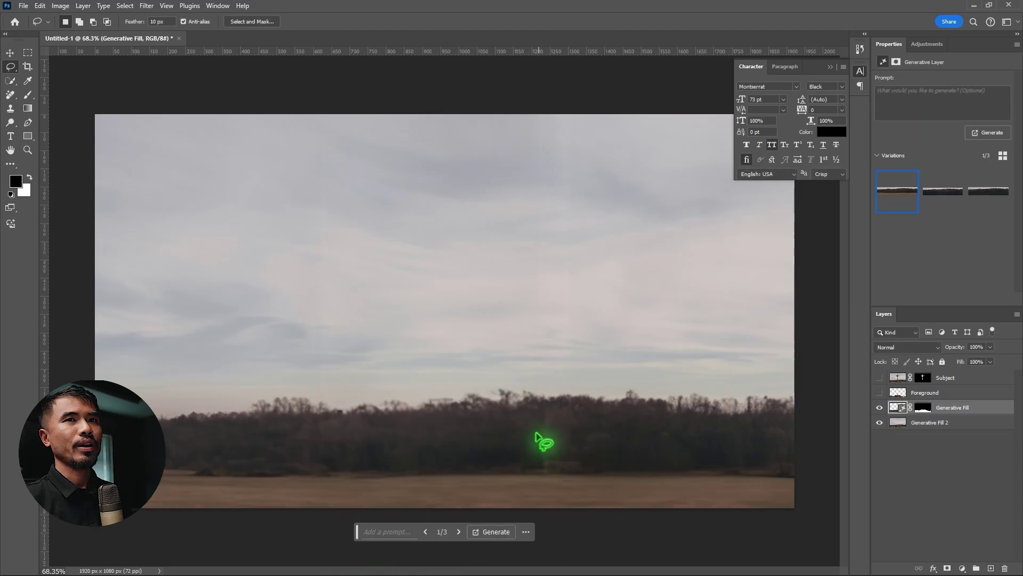
left_click(459, 532)
left_click(458, 532)
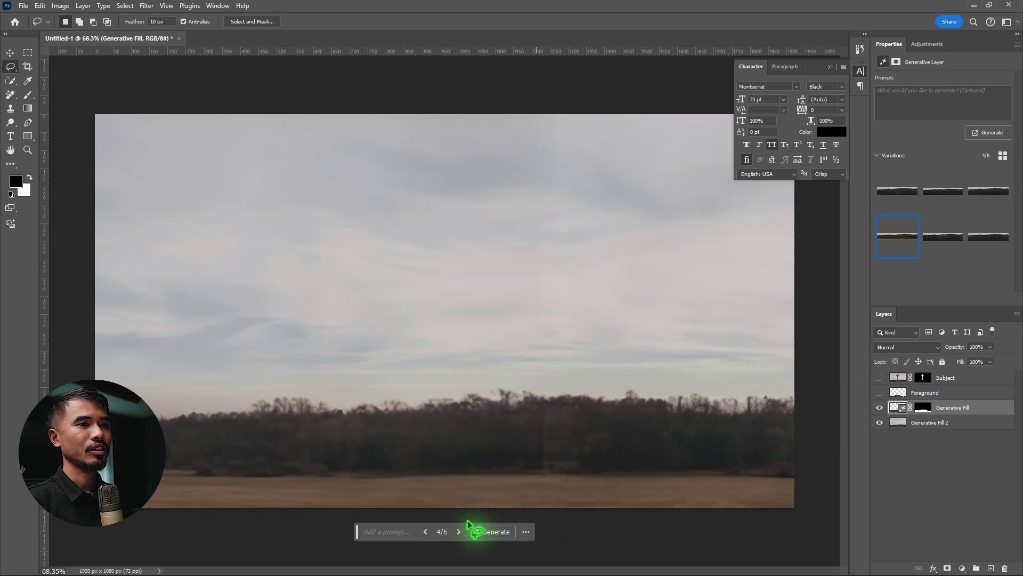
left_click(879, 394)
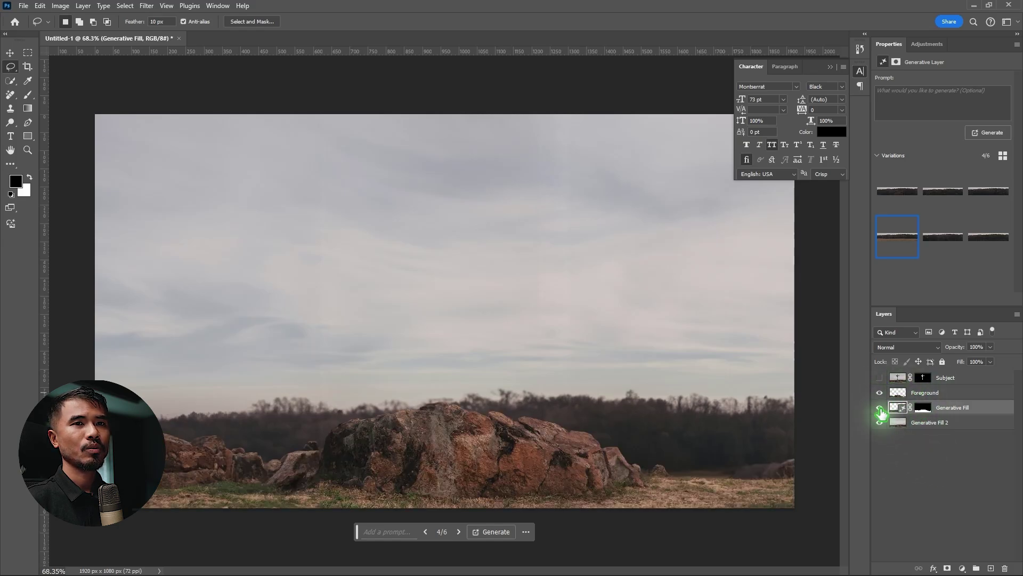
left_click(879, 393)
Merge the Generative Fill and Generative Fill 2 layers and rename the merged layer BG.
left_click(945, 424, "shift")
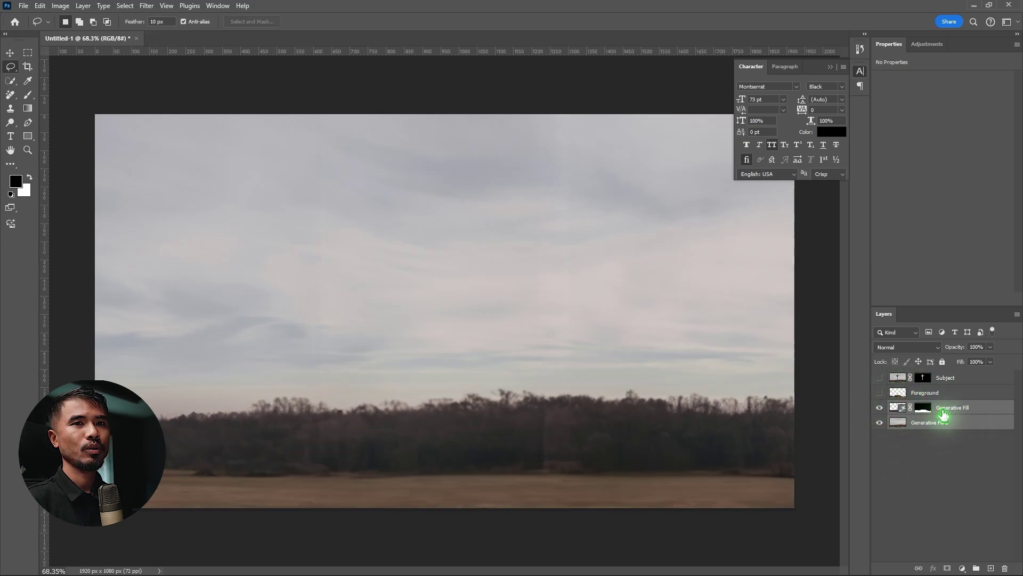
right_click(937, 413)
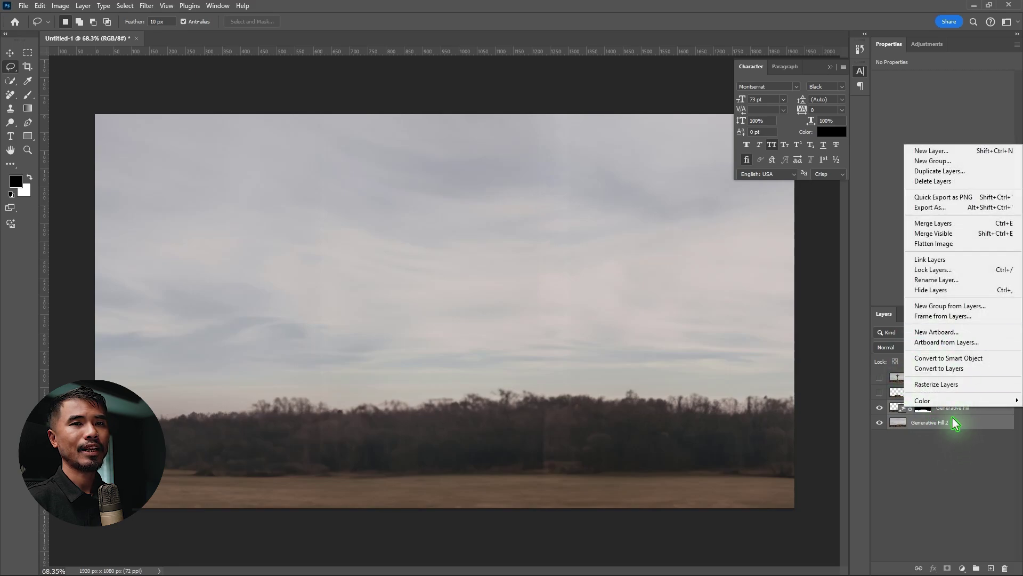
left_click(933, 223)
double_click(929, 407)
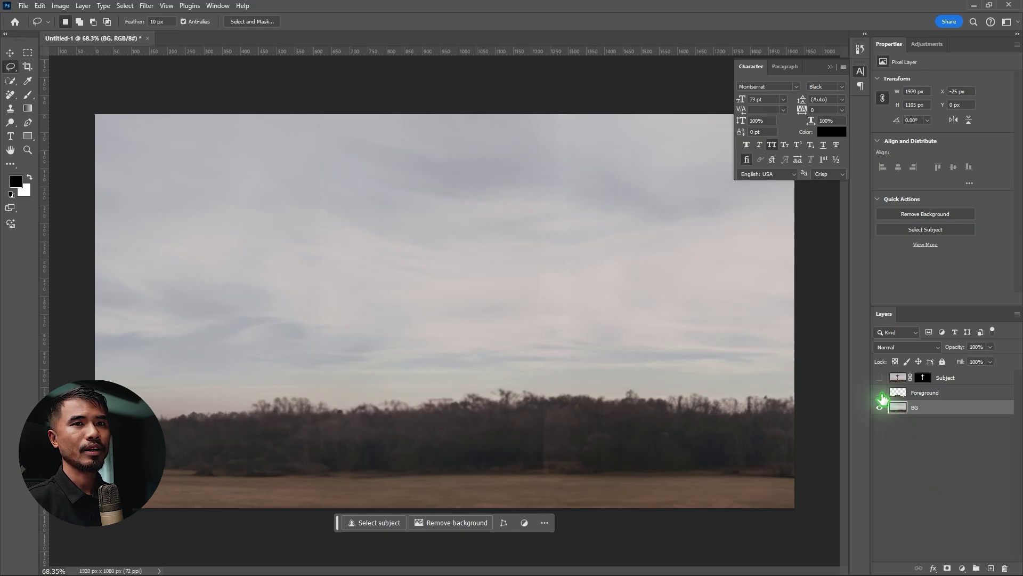
Show the Foreground and Subject layers and save the document as a Photoshop file named Main Comp with Maximize Compatibility on.
left_click(880, 393)
left_click(880, 380)
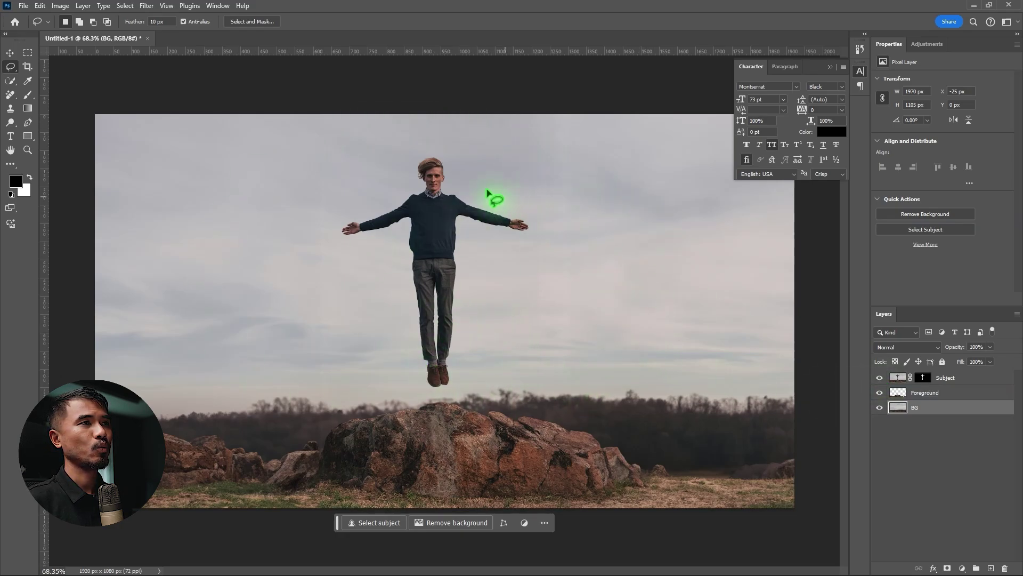
key("ctrl+s")
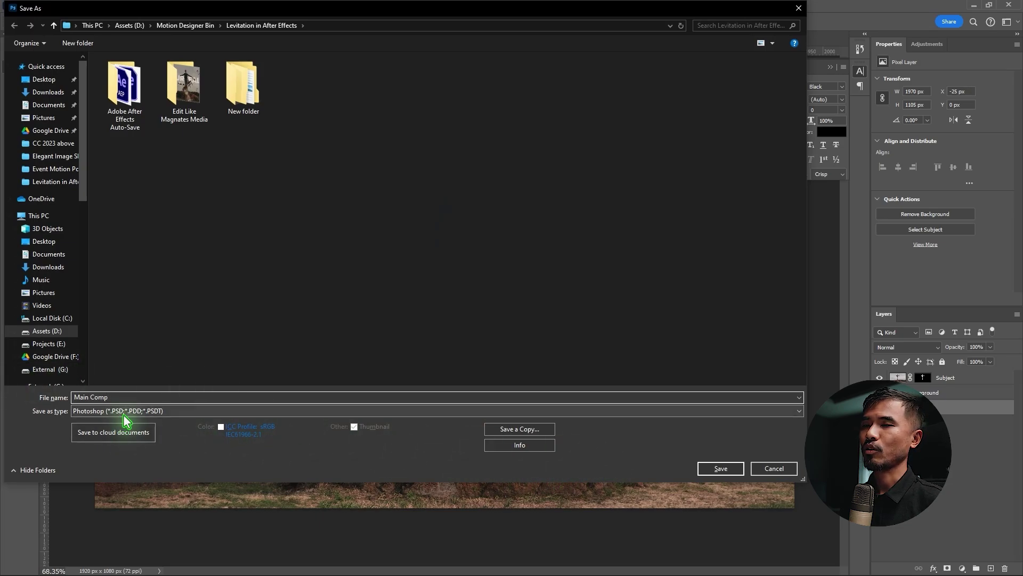
left_click(717, 469)
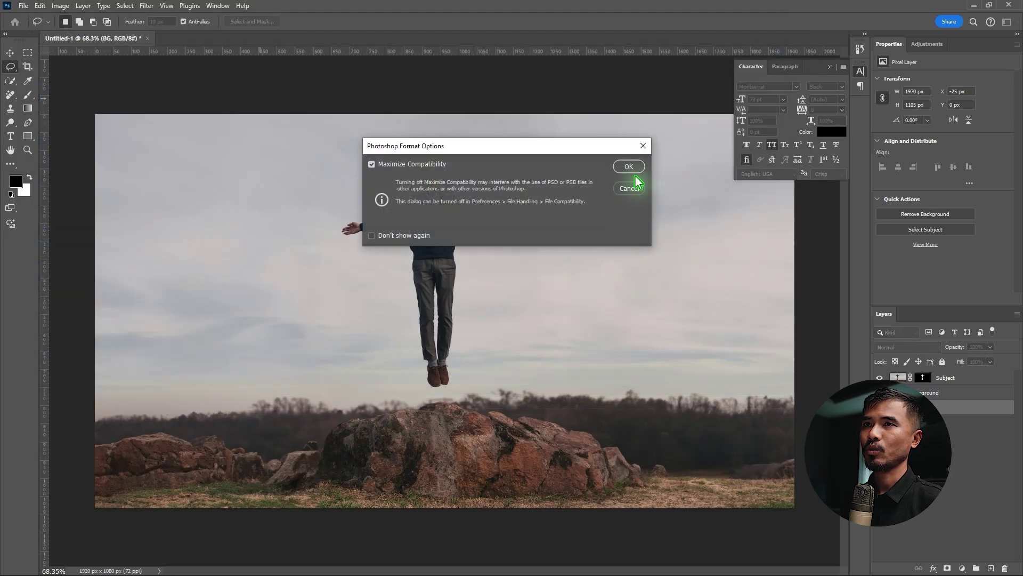
left_click(634, 168)
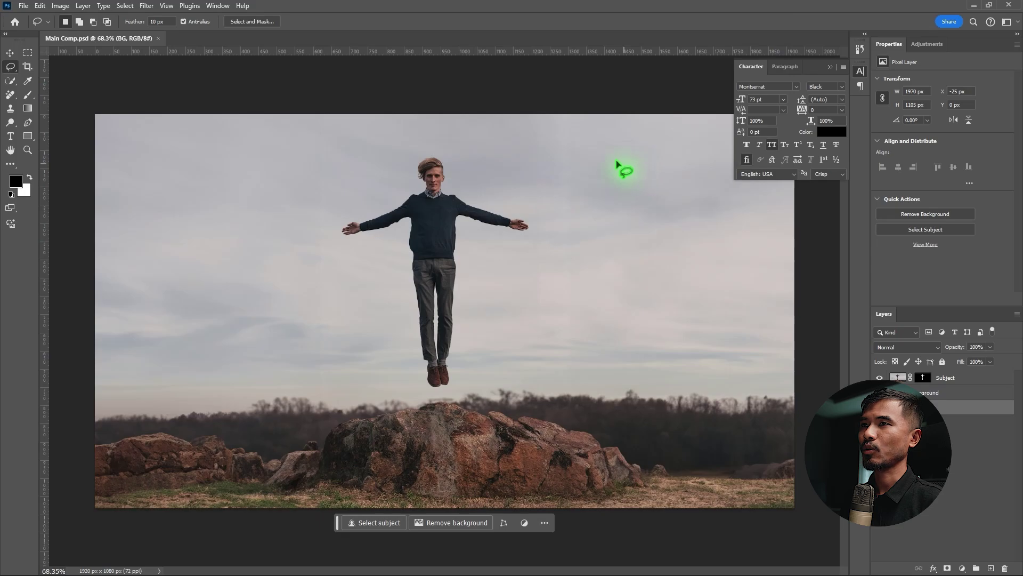
left_click(10, 53)
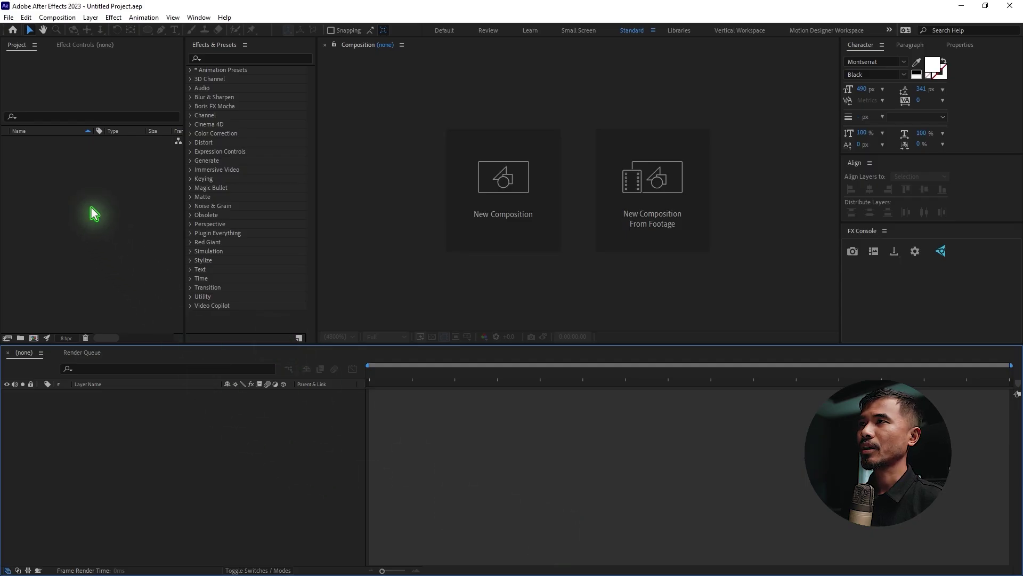
Import the Main Comp PSD as Composition - Retain Layer Sizes with Editable Layer Styles.
left_click(85, 208)
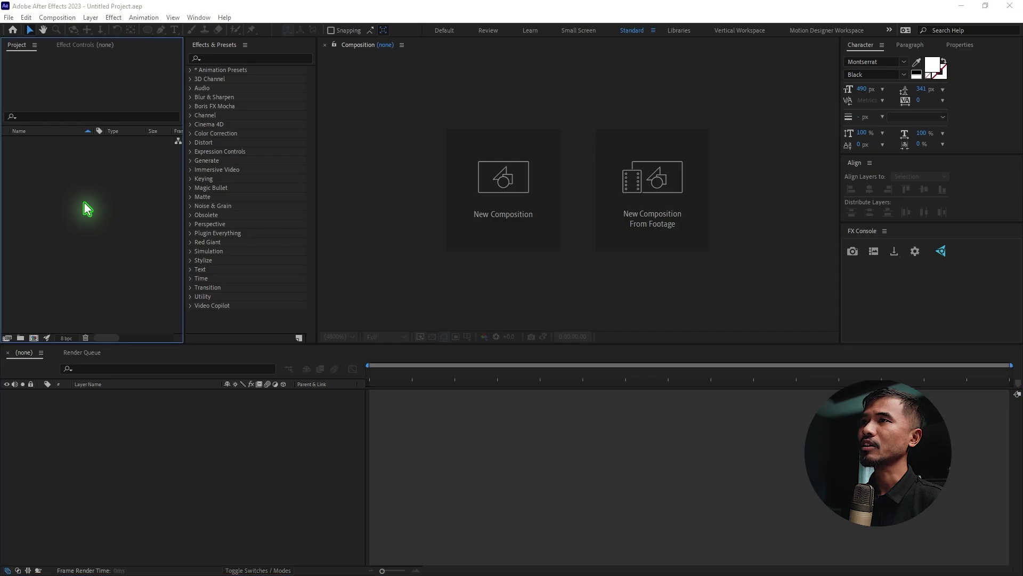
double_click(85, 202)
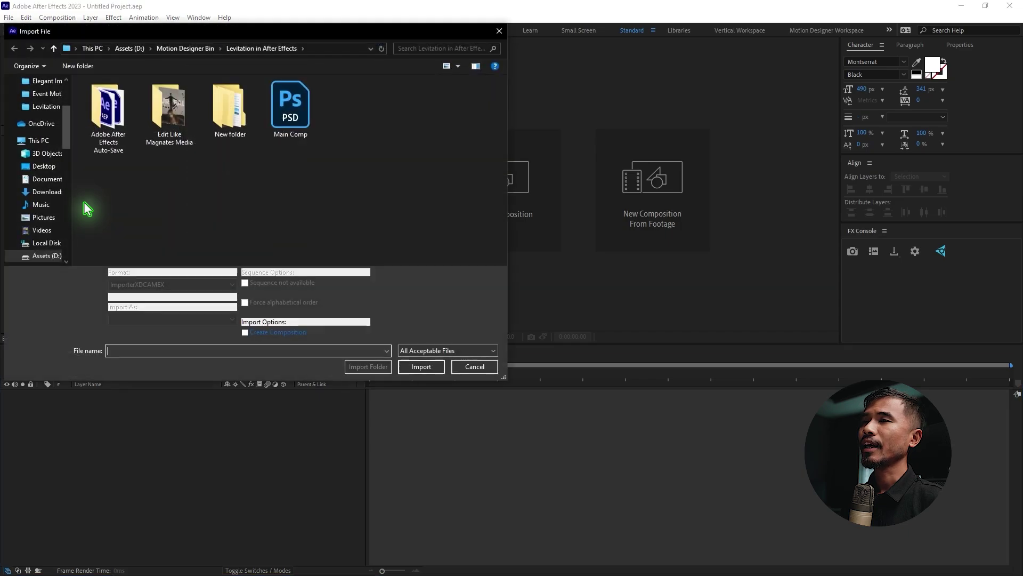
left_click(315, 126)
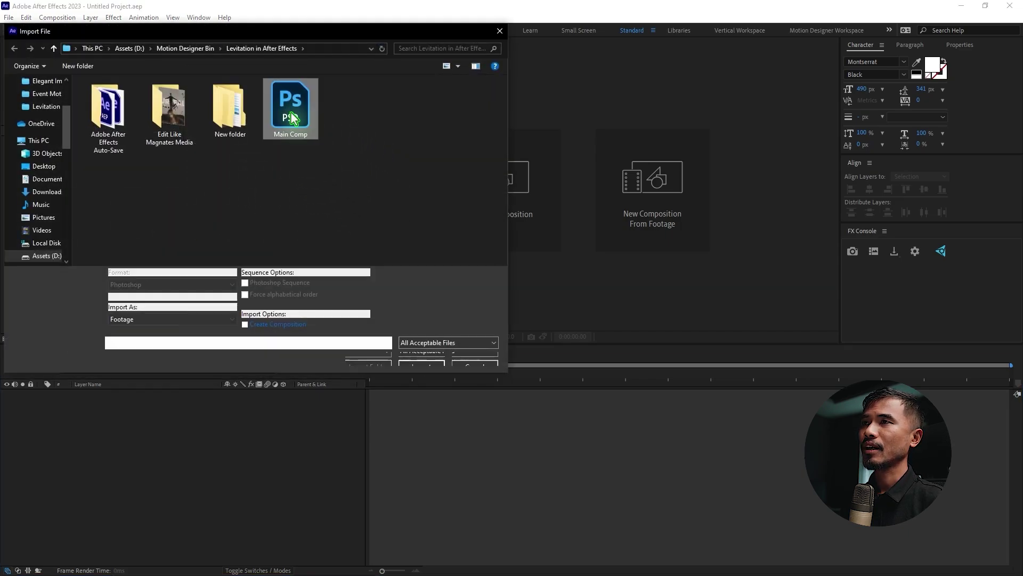
left_click(165, 319)
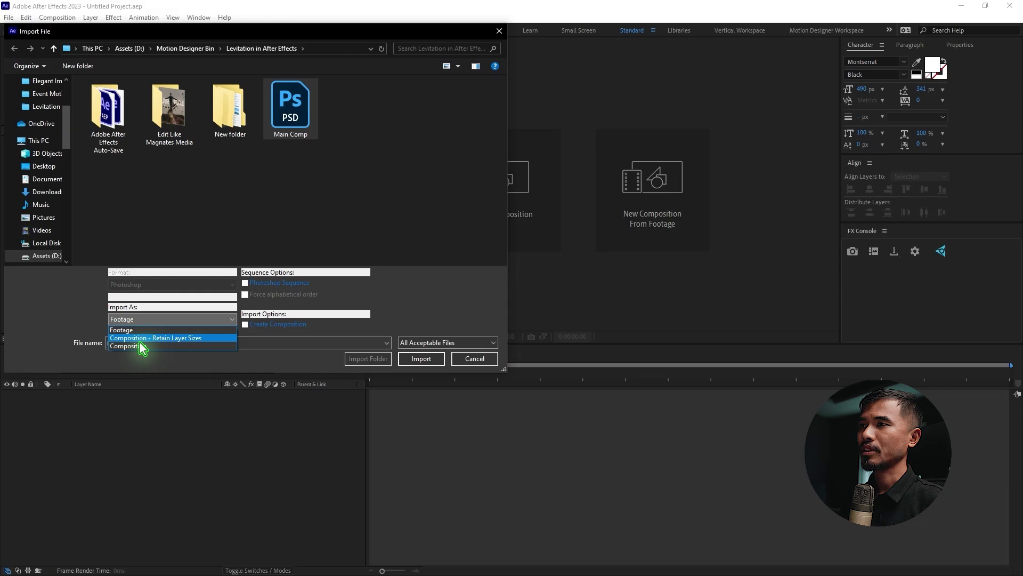
left_click(193, 339)
left_click(415, 363)
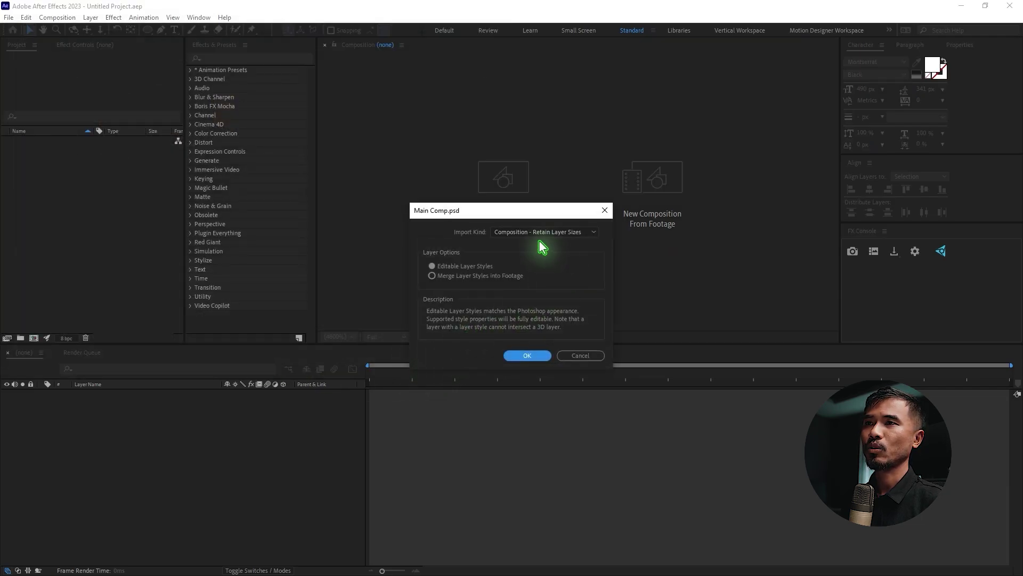
left_click(527, 356)
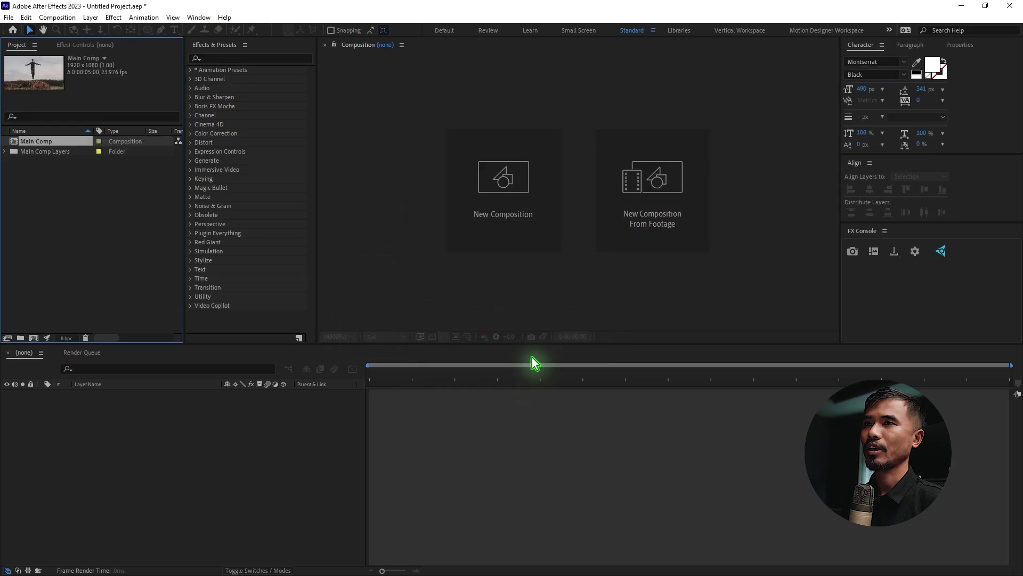
Widen the project area slightly and open the Main Comp composition.
left_click_drag(196, 182, 209, 181)
left_click(45, 142)
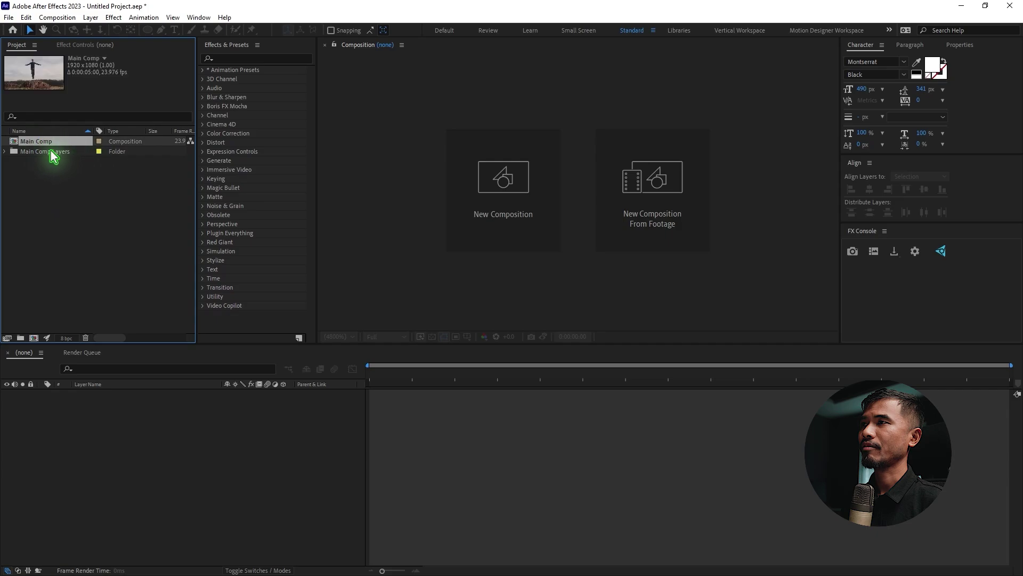
double_click(42, 143)
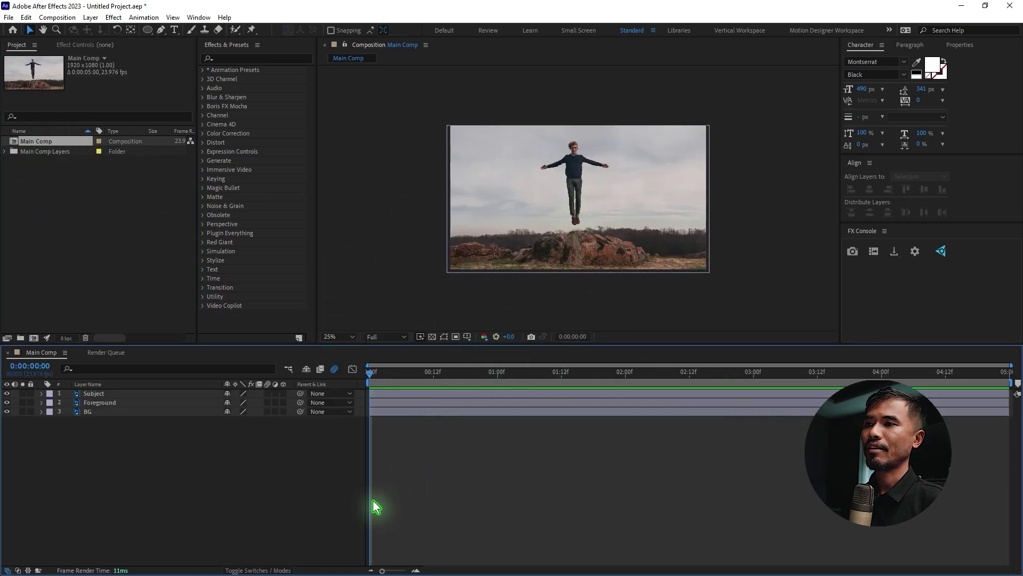
Make the Subject, Foreground and BG layers 3D.
left_click(281, 570)
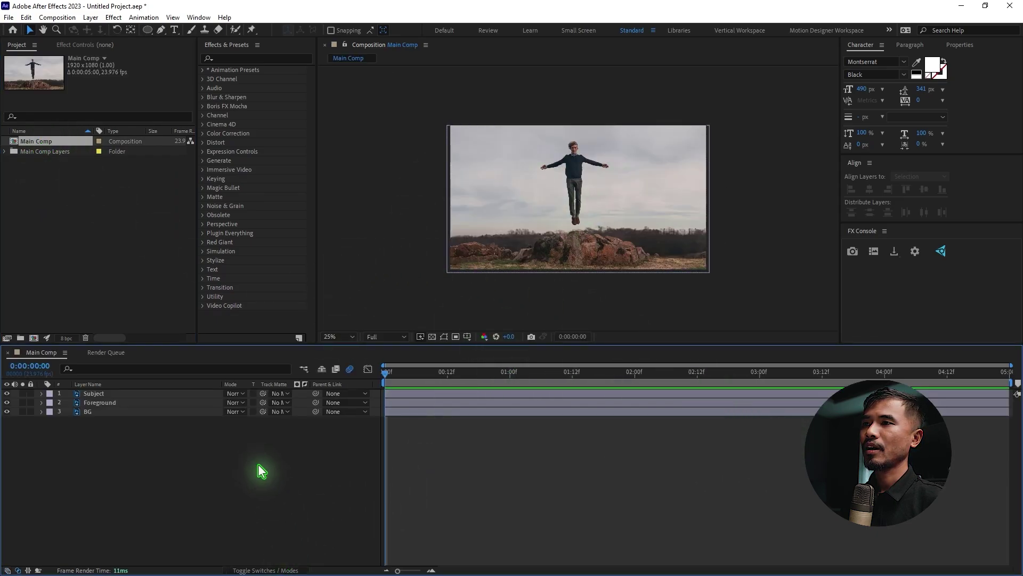
left_click(270, 569)
left_click_drag(284, 411, 284, 393)
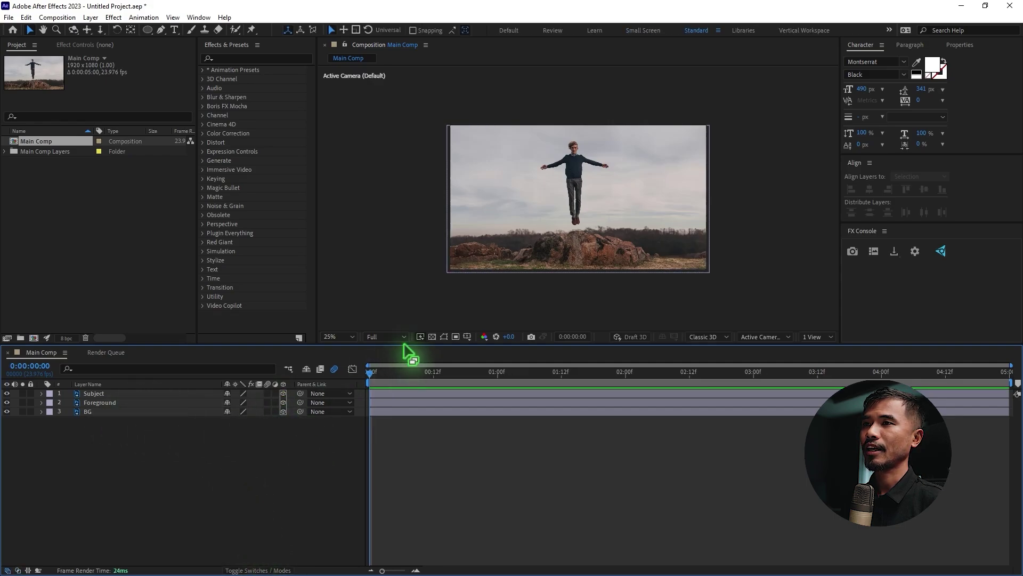
Add a two-node camera named Camera 1 with the default Custom preset settings.
left_click(90, 17)
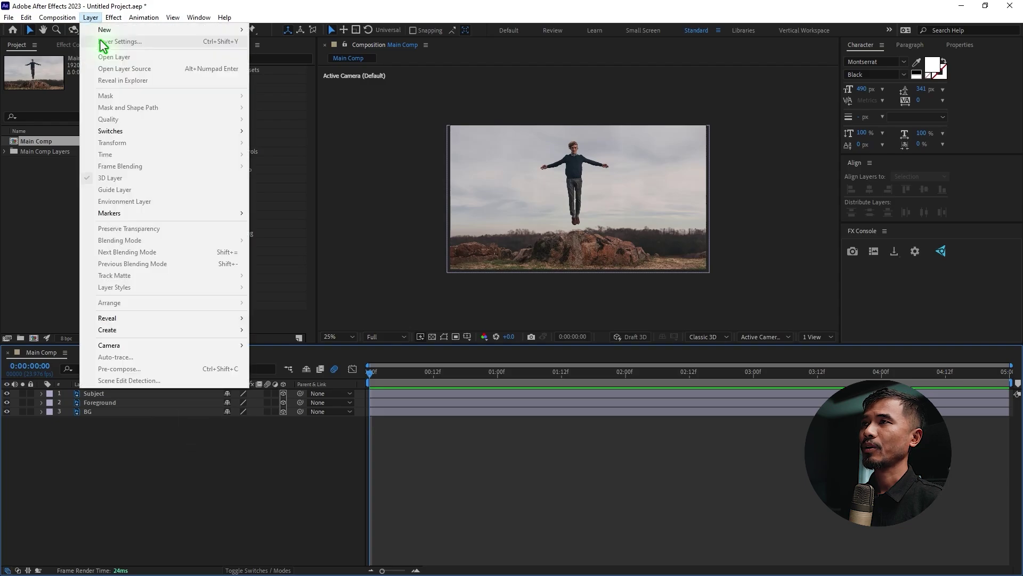
mouse_move(224, 31)
left_click(309, 66)
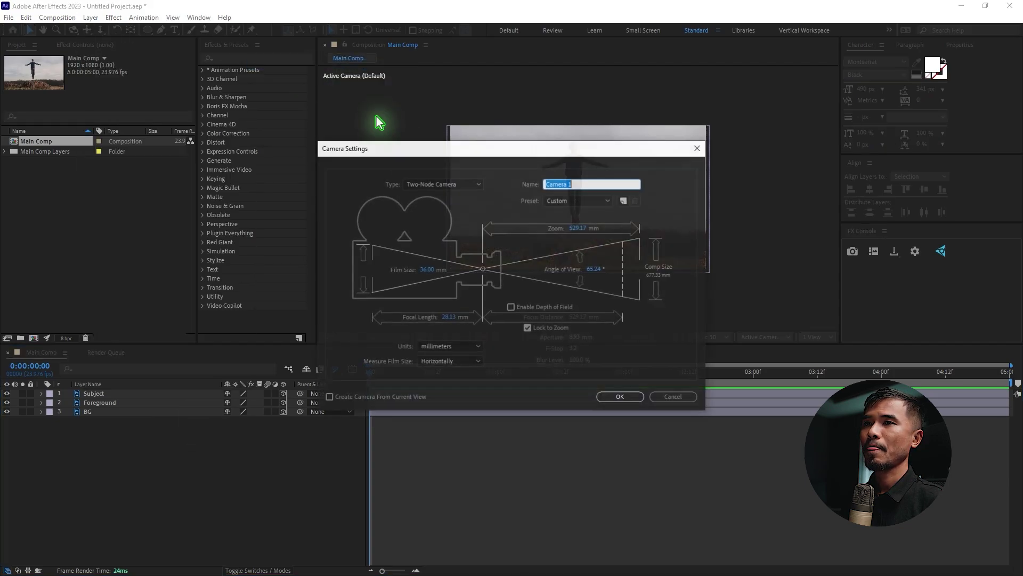
left_click(622, 401)
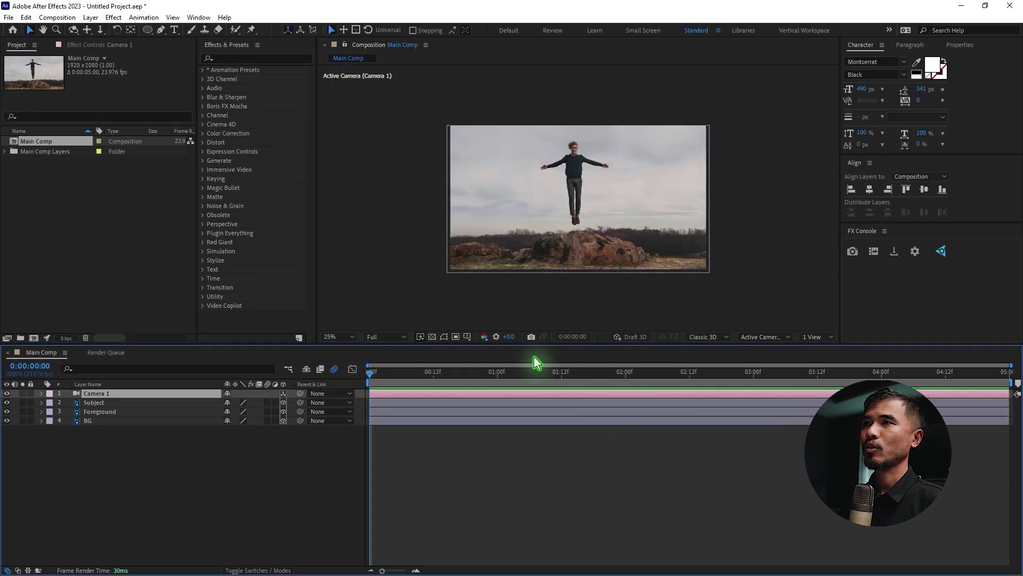
Add a null object to the composition and make it a 3D layer.
left_click(91, 17)
mouse_move(229, 30)
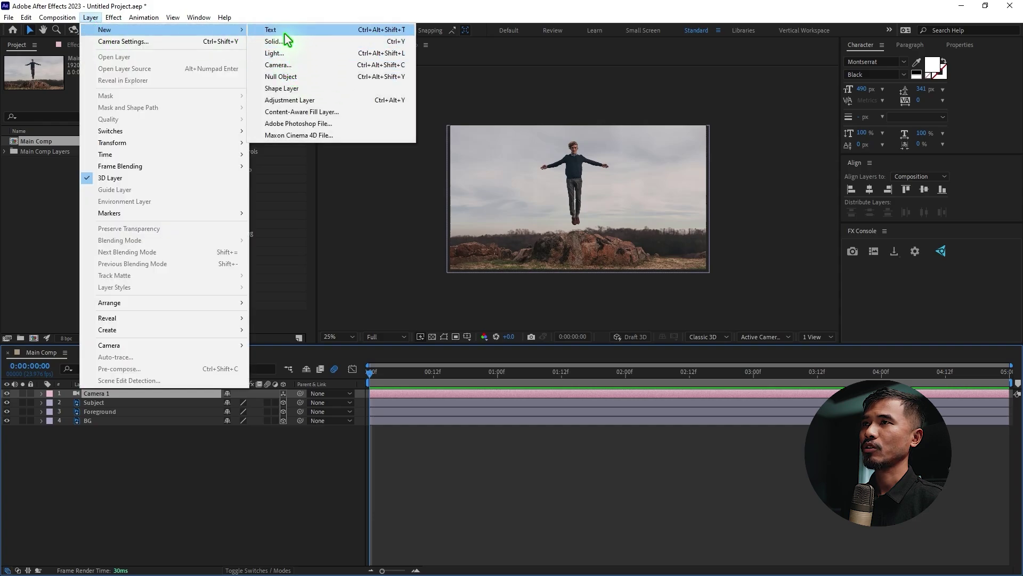
left_click(332, 80)
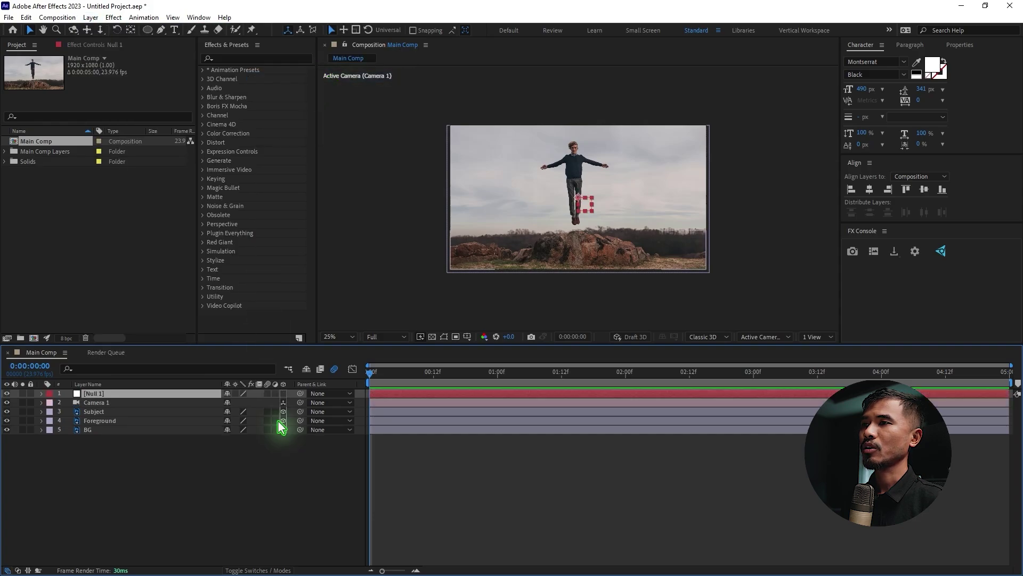
left_click(285, 395)
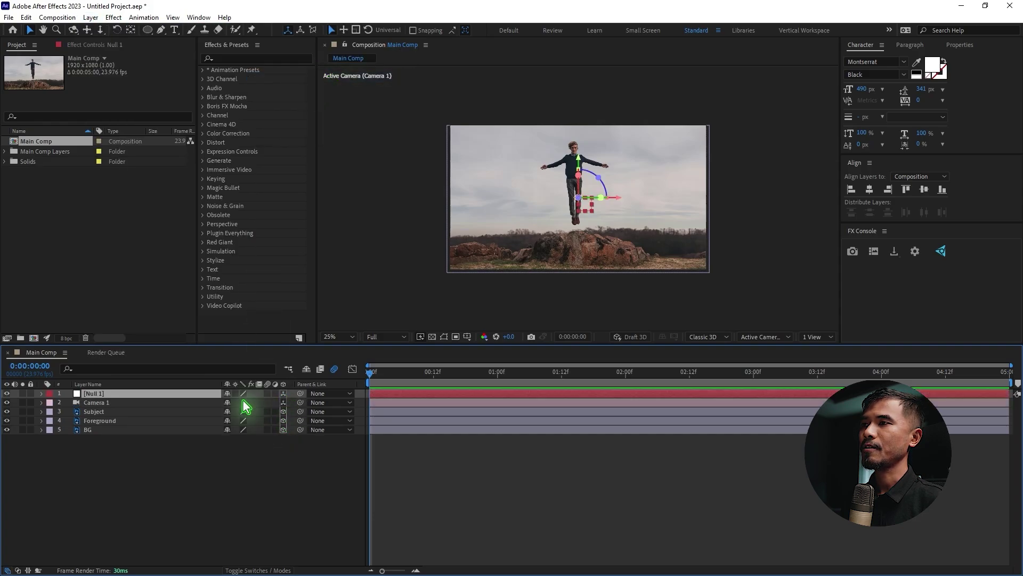
Parent the Camera 1 layer to the Null 1 layer.
left_click(110, 402)
left_click_drag(282, 403, 239, 468)
left_click(238, 462)
left_click(156, 403)
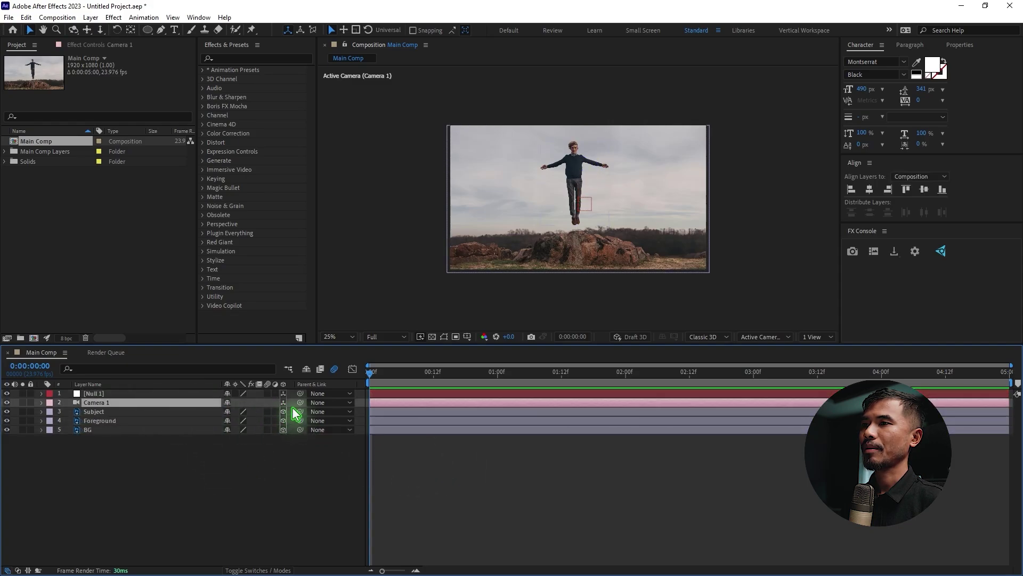
left_click_drag(301, 404, 135, 391)
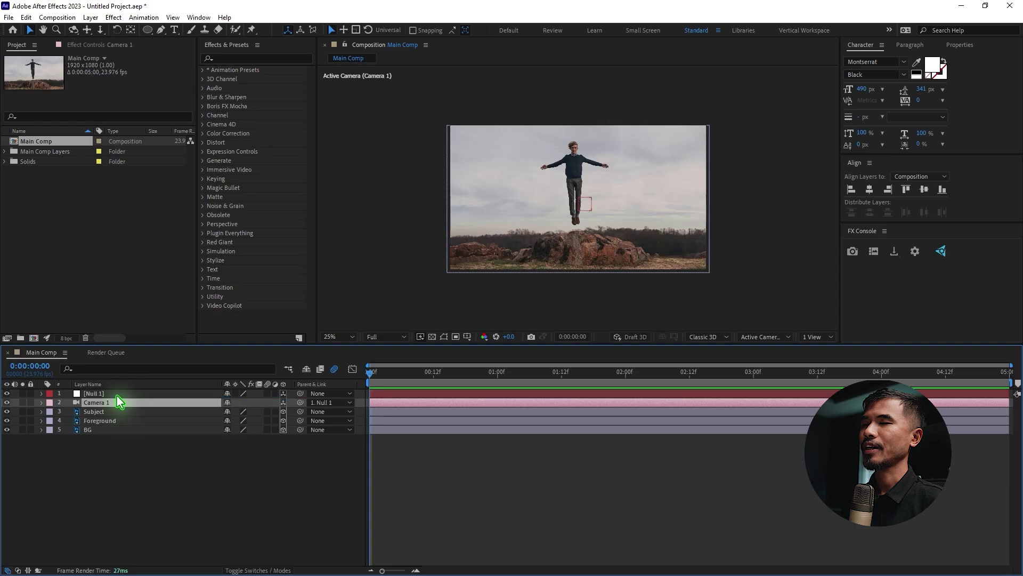
Display the composition in 2 Views, the active camera beside the Left view, with the Left view at 12.5% and the whole frame fitting in both.
left_click(116, 394)
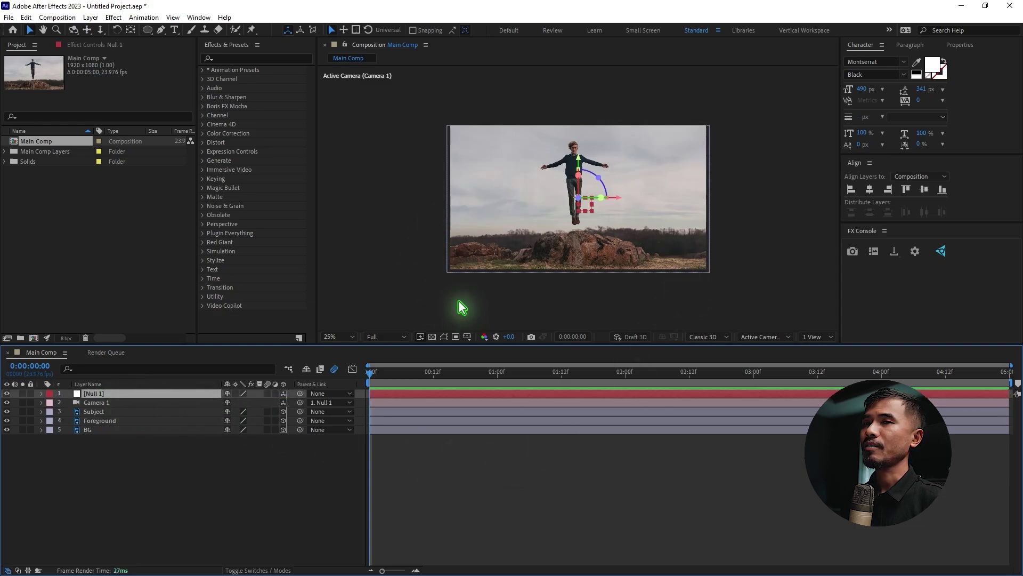
left_click(815, 337)
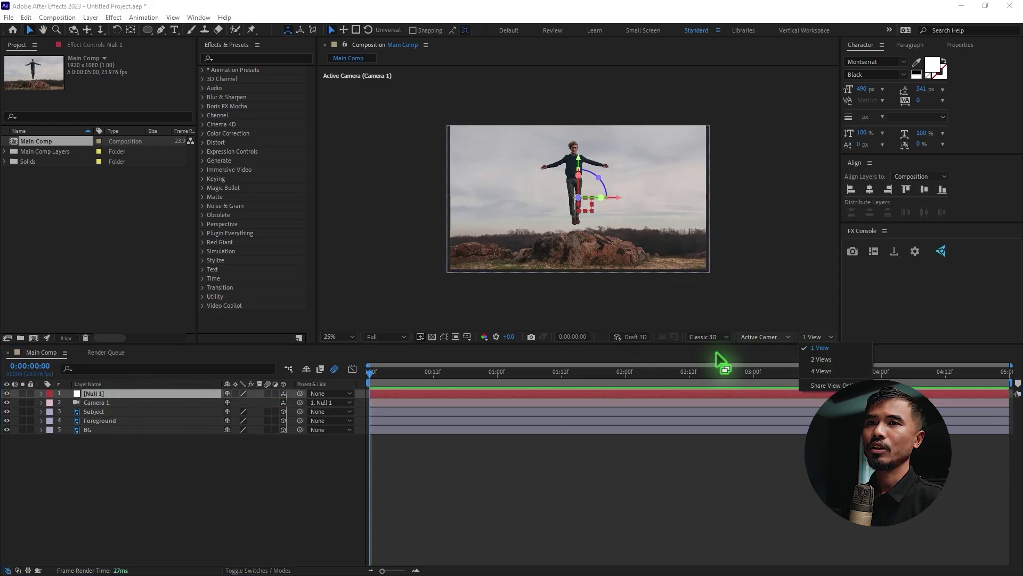
left_click(837, 361)
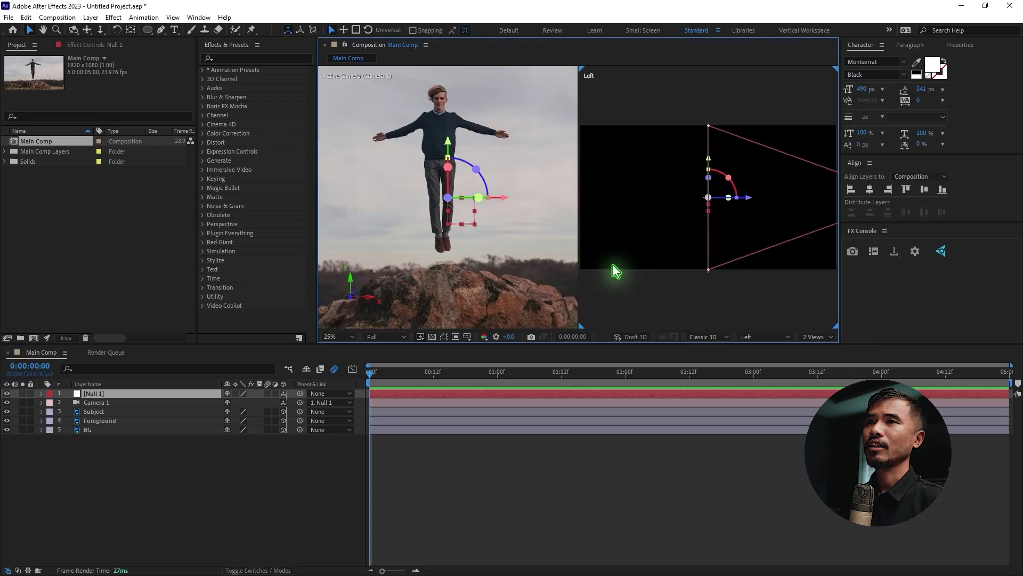
key("comma")
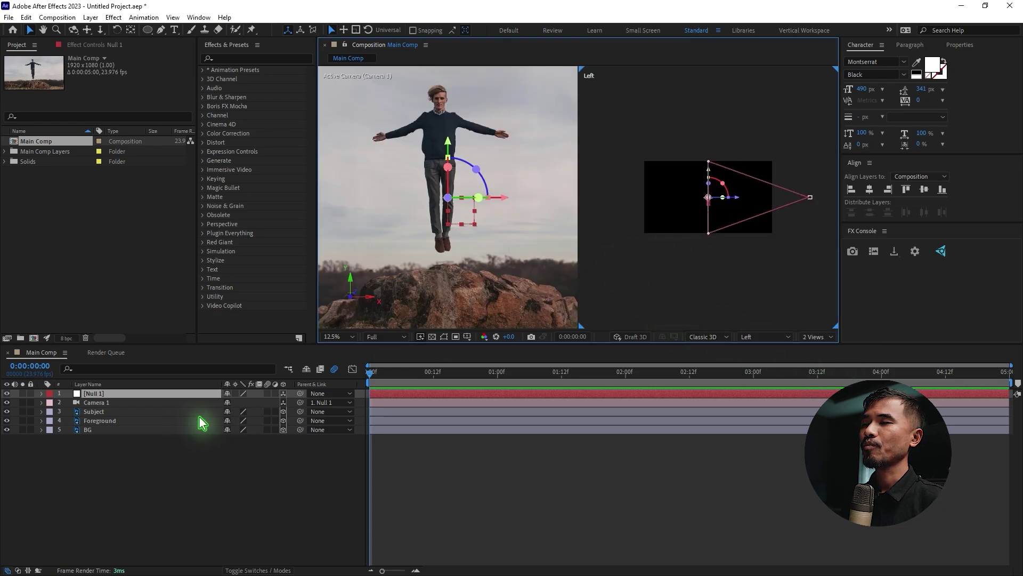
left_click(117, 430)
key("comma")
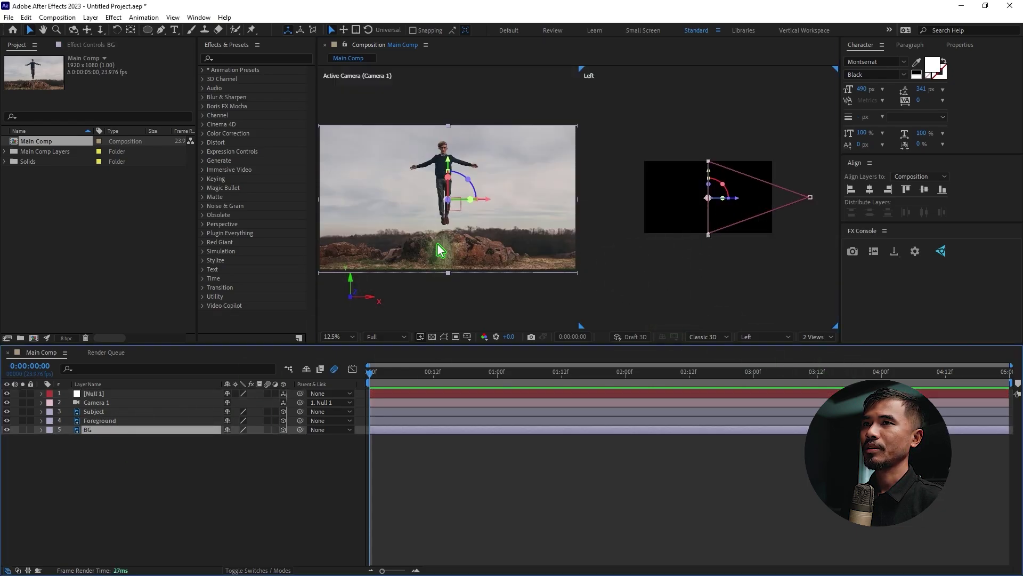
Push the BG layer away from the camera in the Left view to a Z position of about 1648.
left_click(160, 452)
left_click(136, 429)
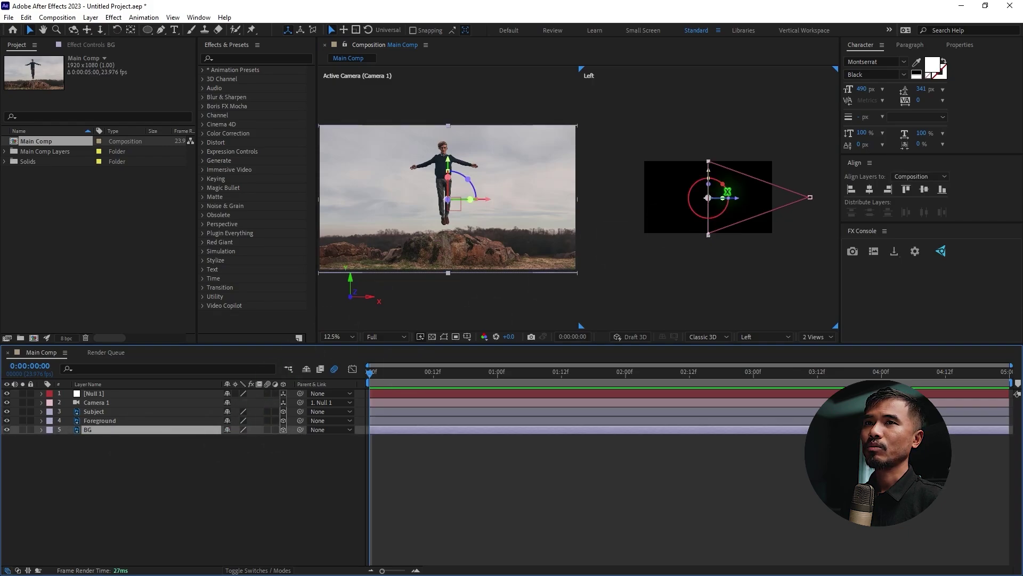
left_click_drag(741, 205, 613, 210)
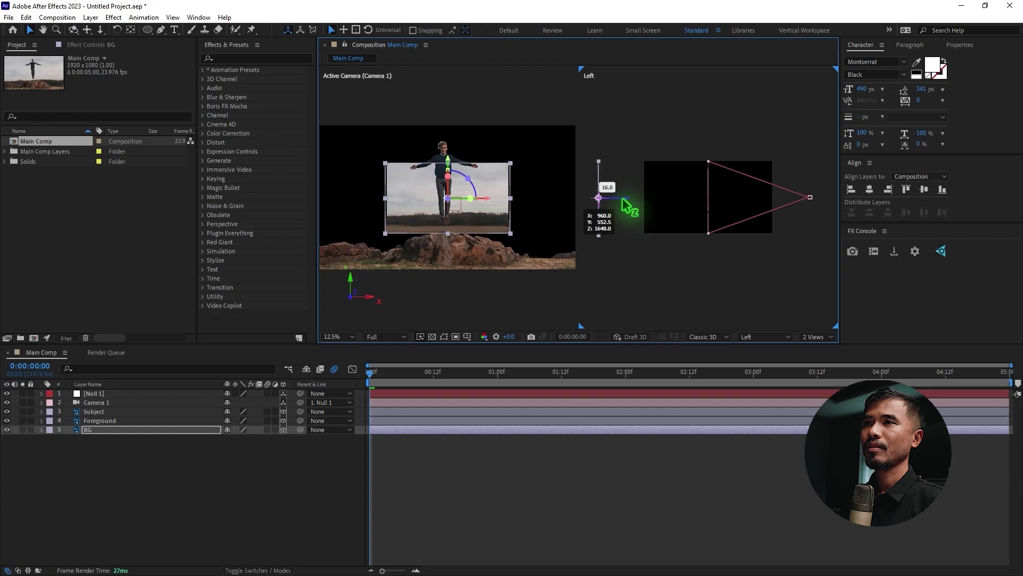
Push the Foreground layer back to a Z position of about 104 and enlarge it to 108% to span the frame's width.
left_click(114, 421)
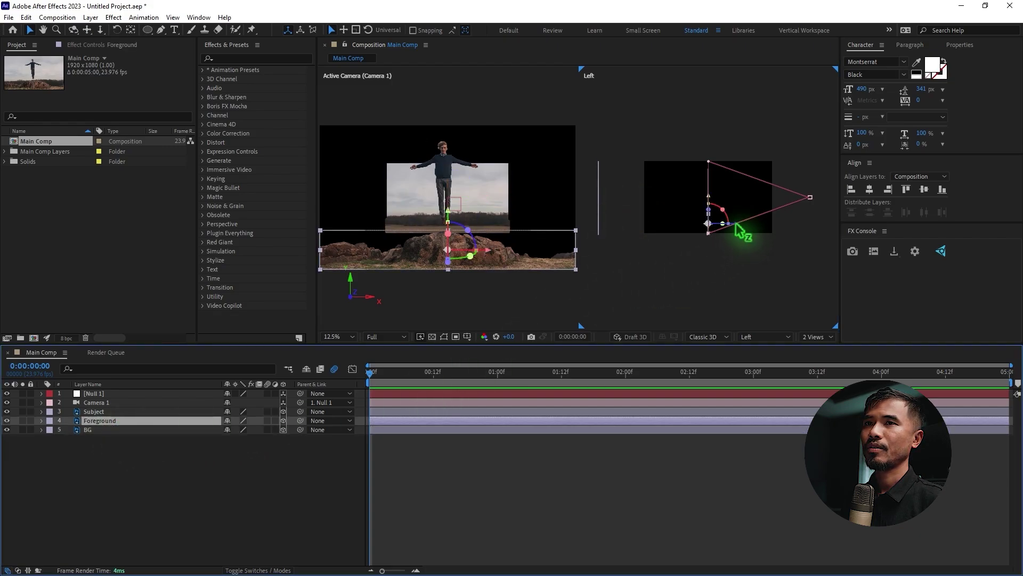
left_click_drag(736, 225, 734, 228)
left_click_drag(568, 266, 573, 275)
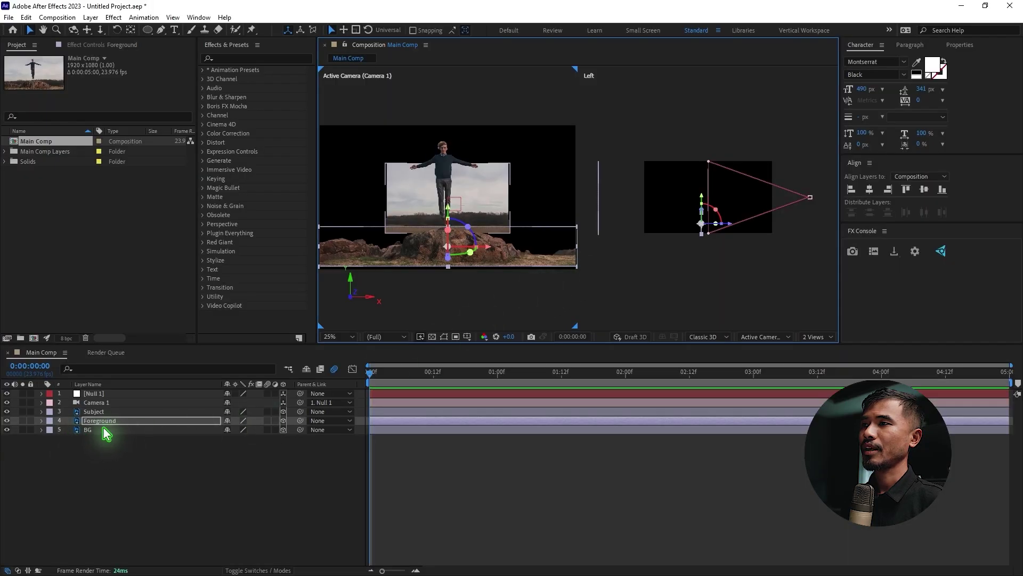
Reveal the Foreground layer's Scale property and lower the layer to a Y position of about 951.
left_click(109, 422)
key("s")
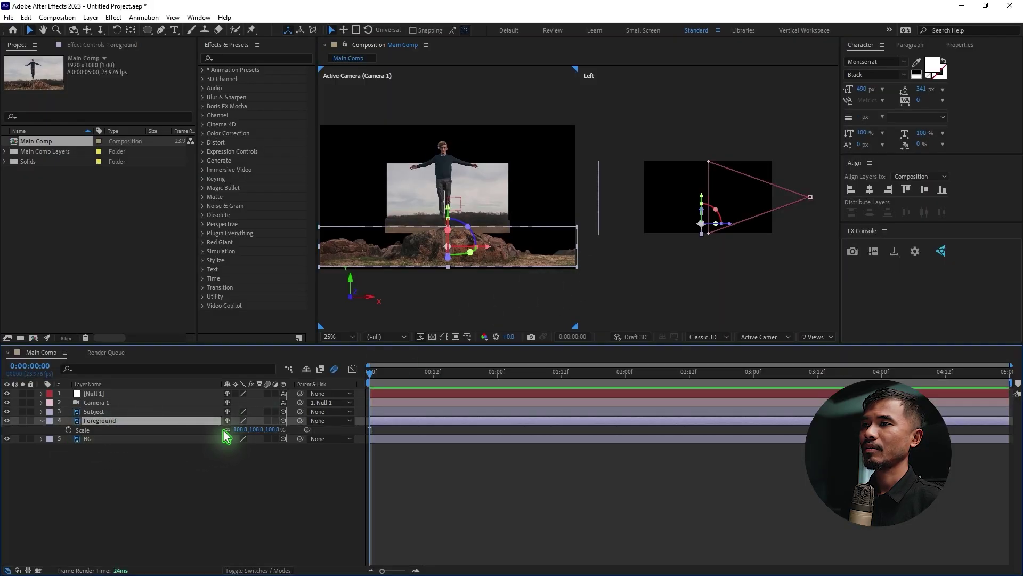
left_click_drag(240, 430, 240, 429)
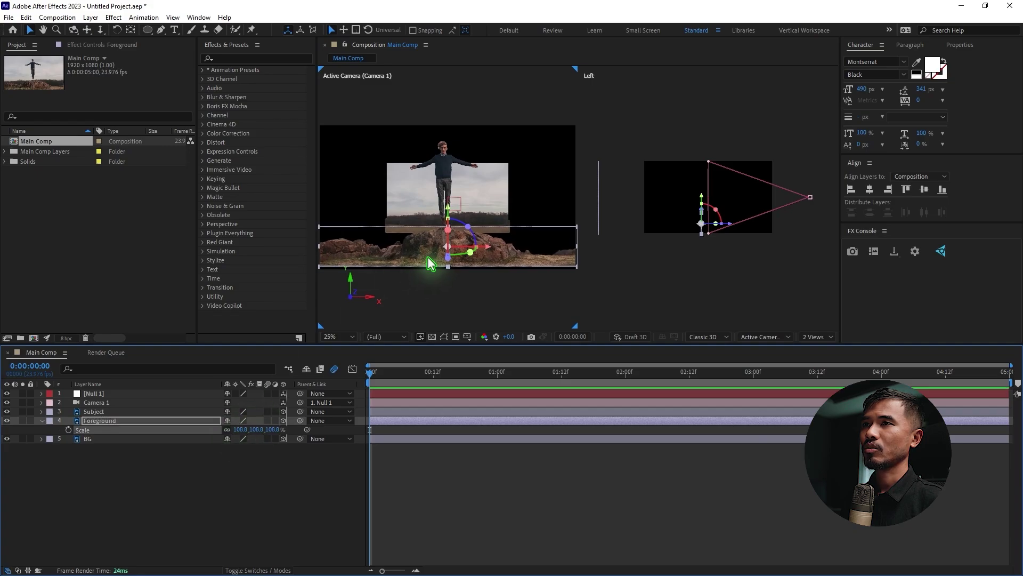
left_click_drag(451, 216, 450, 219)
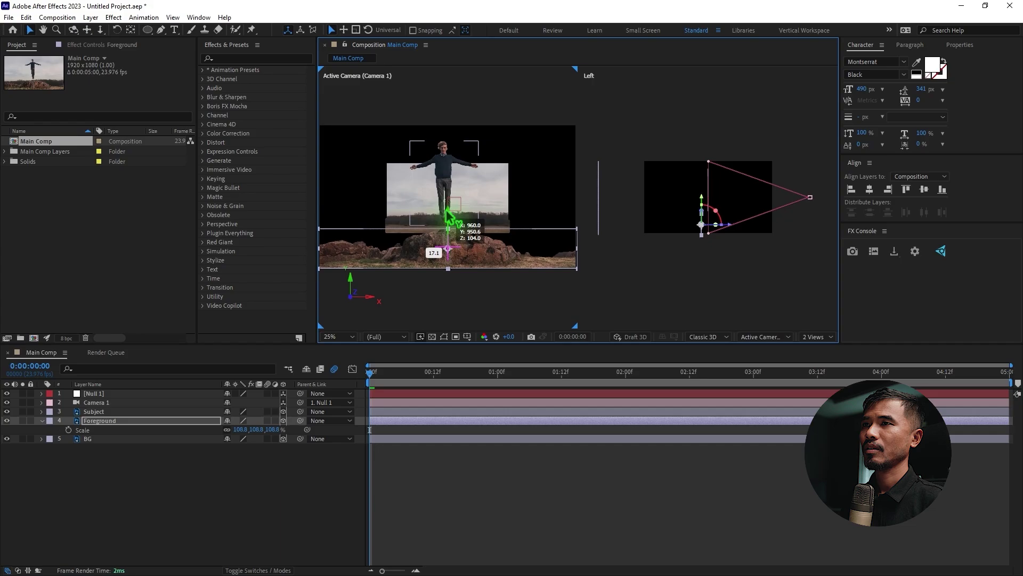
Enlarge the BG layer proportionally until it slightly overfills the camera frame, and deselect it.
left_click(120, 439)
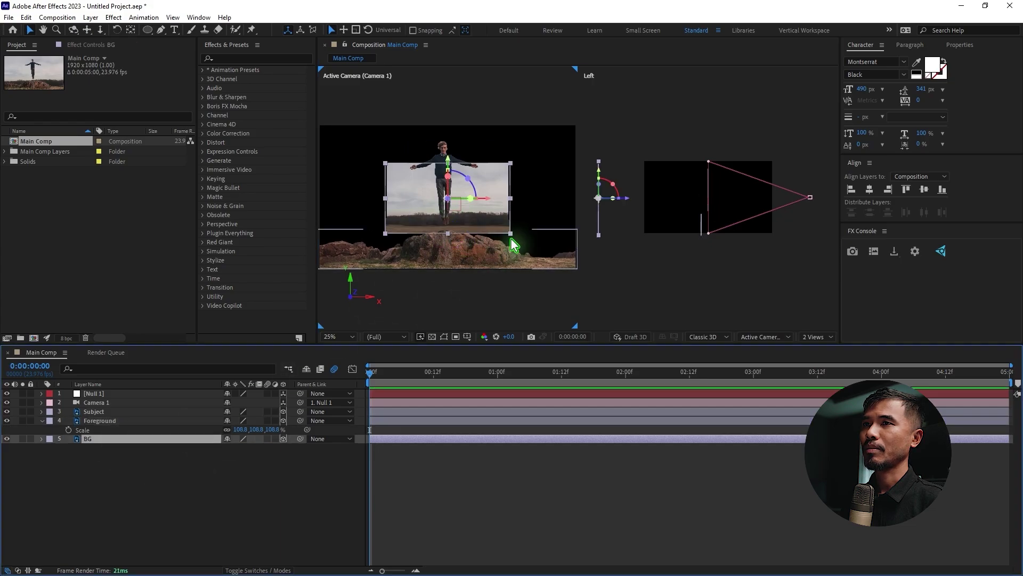
left_click_drag(510, 236, 554, 278)
left_click(480, 480)
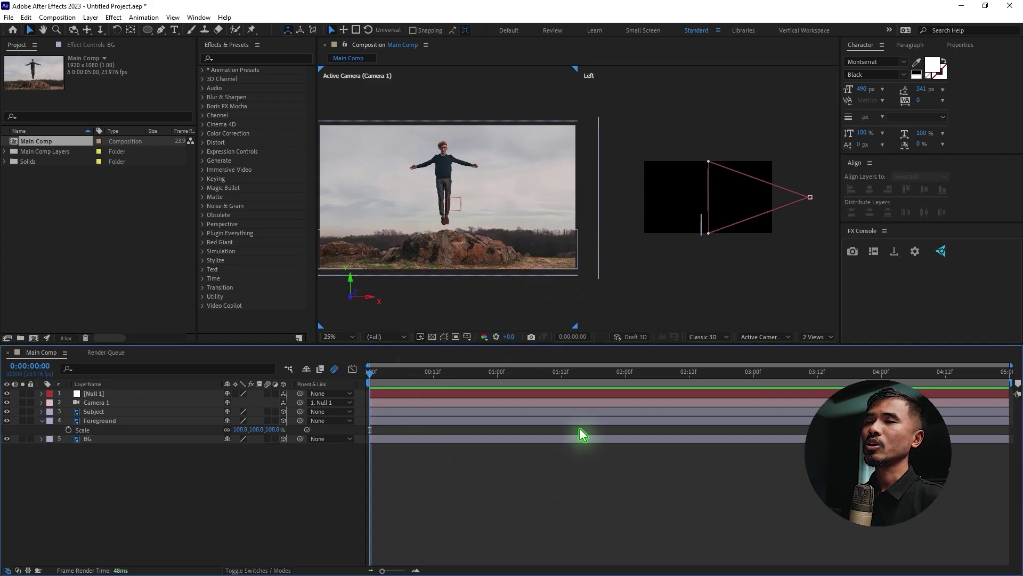
Keyframe Null 1's Position at the first frame and move it to about 960, 468, 368 at 0:00:04:23.
left_click(93, 394)
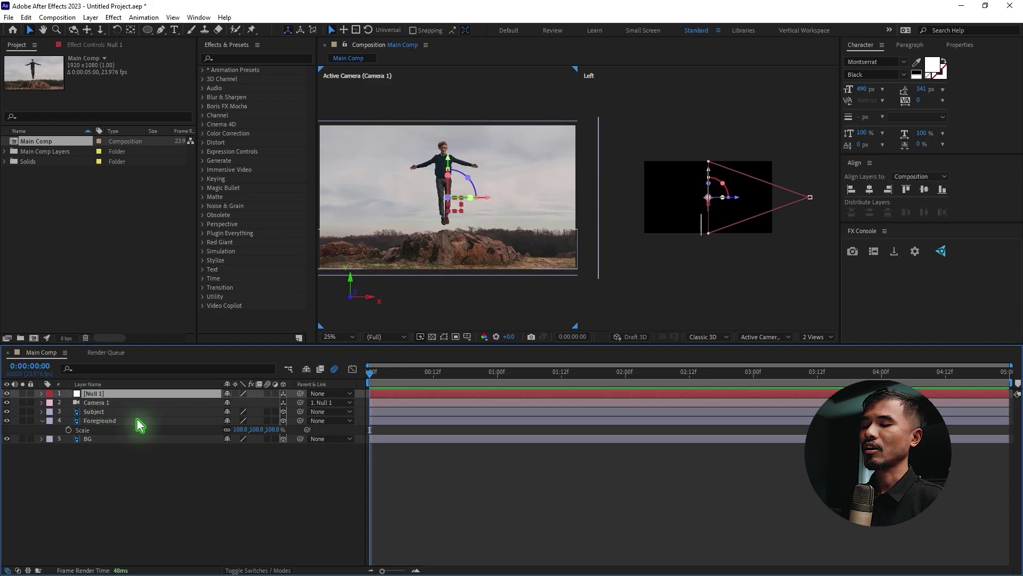
key("p")
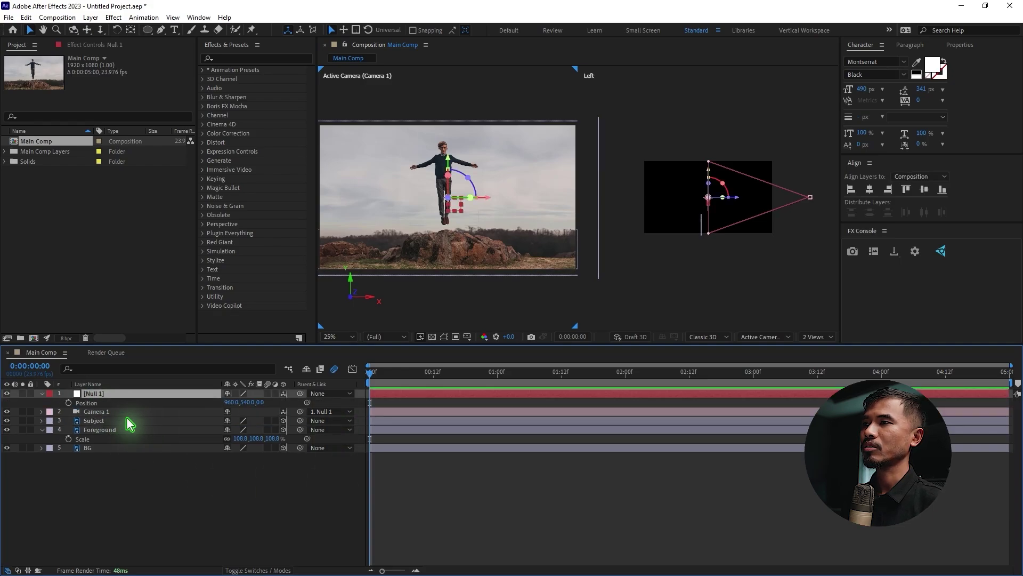
left_click(68, 402)
left_click_drag(414, 375, 972, 373)
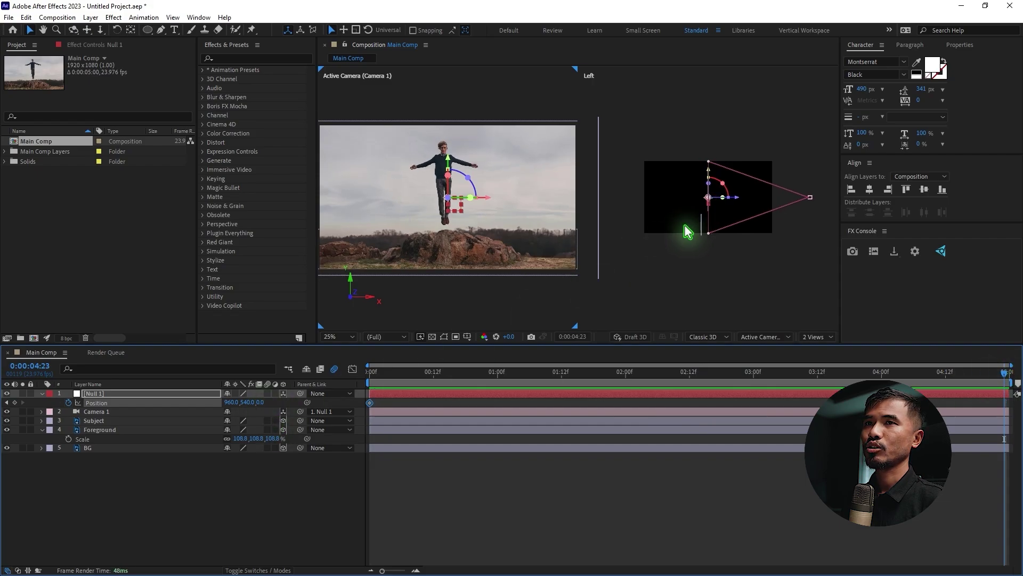
left_click_drag(736, 200, 686, 164)
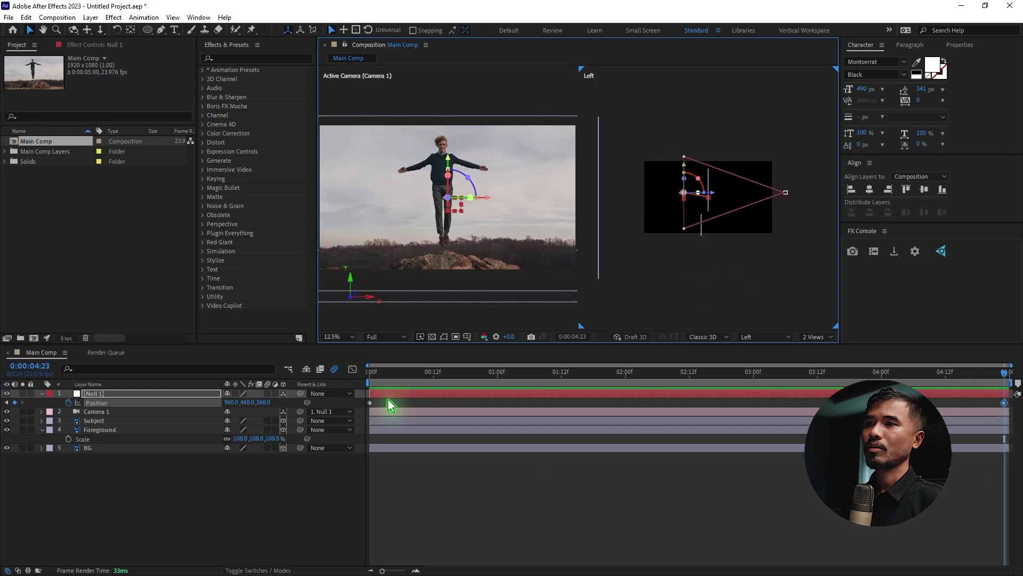
Apply Easy Ease to both Null 1 Position keyframes and lengthen the final keyframe's incoming ease in the speed graph.
left_click_drag(361, 405, 1001, 410)
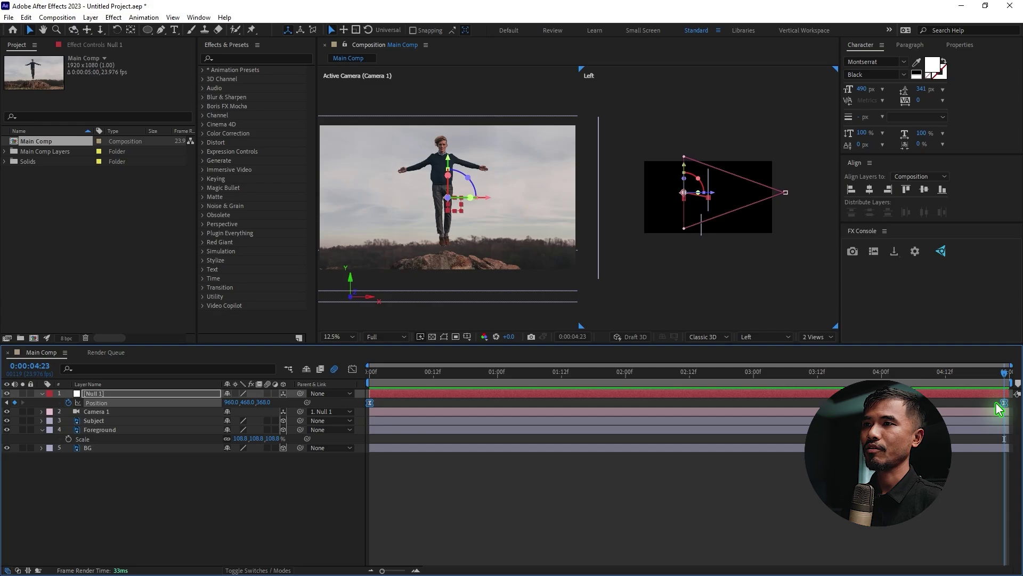
left_click(352, 369)
left_click(1004, 539)
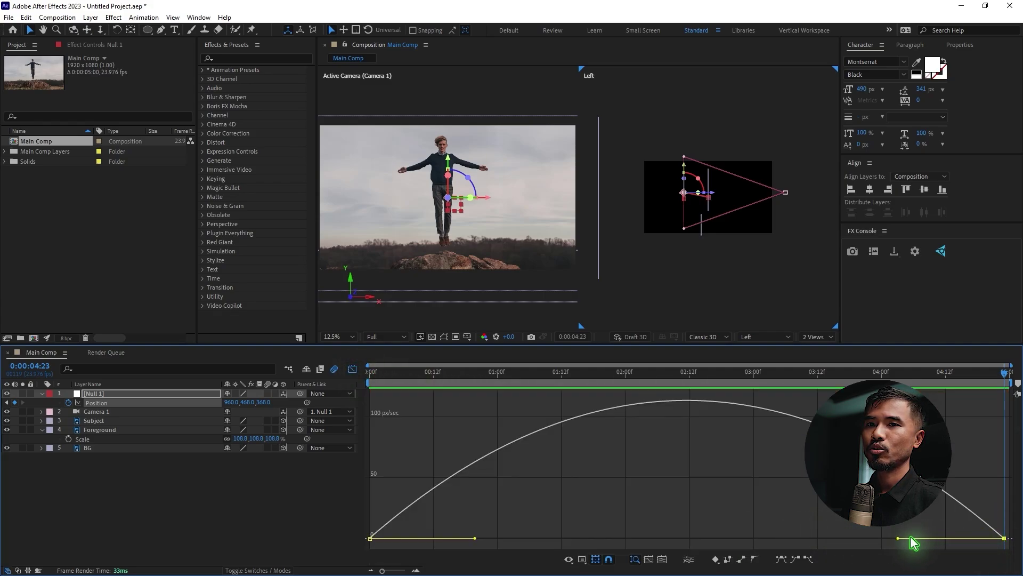
left_click_drag(898, 539, 821, 543)
left_click(354, 371)
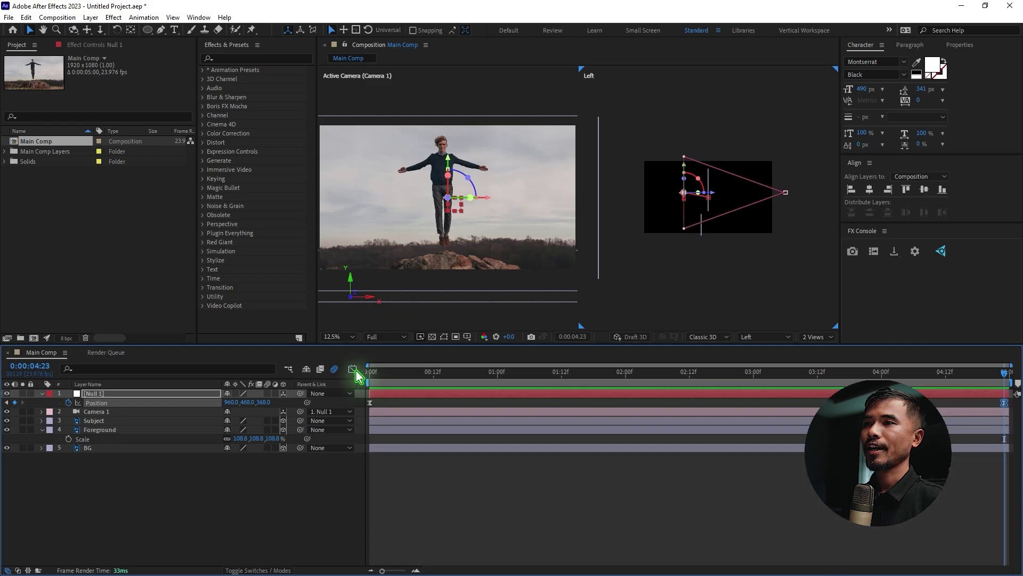
Switch the composition viewer to a single Active Camera view and fit the frame to the viewer.
left_click(808, 335)
left_click(829, 347)
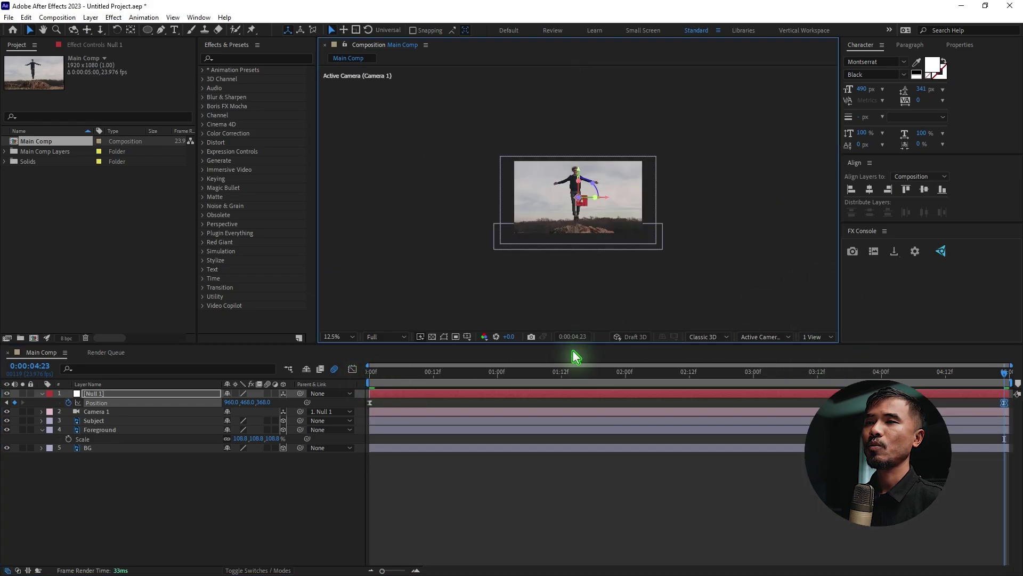
left_click(363, 338)
left_click(360, 350)
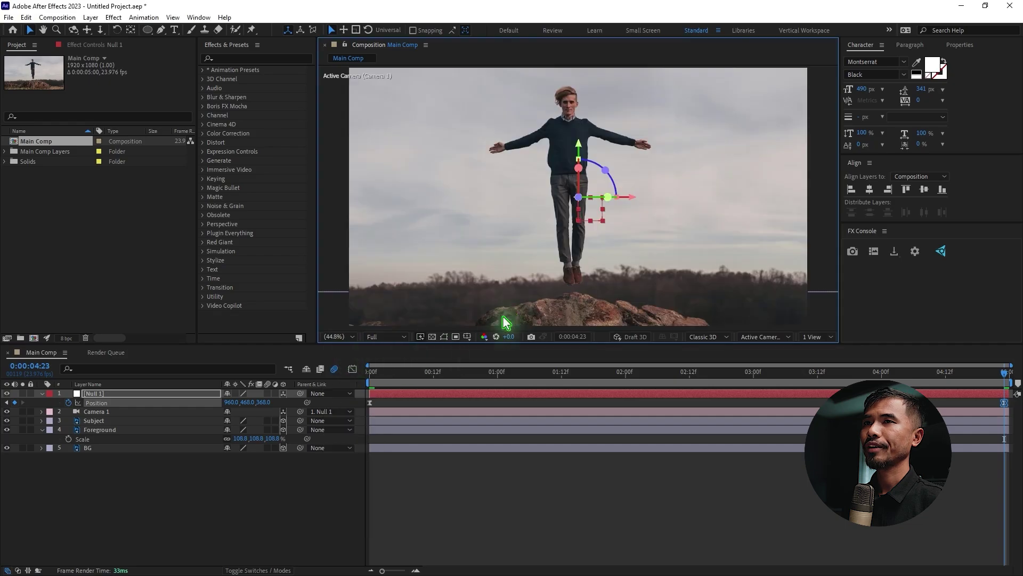
Play the composition from the first frame to review the camera push-in.
key("Home")
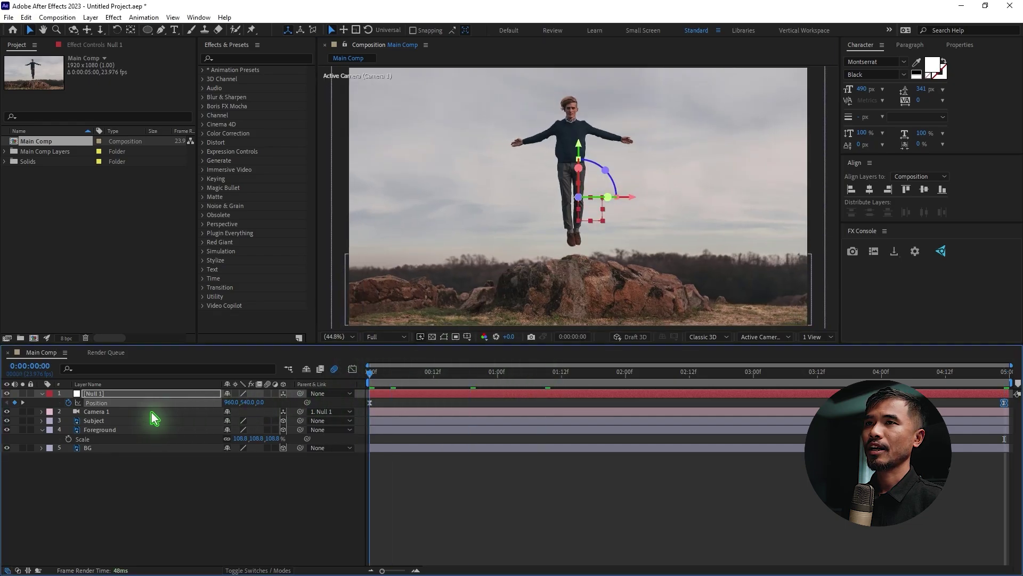
left_click(561, 465)
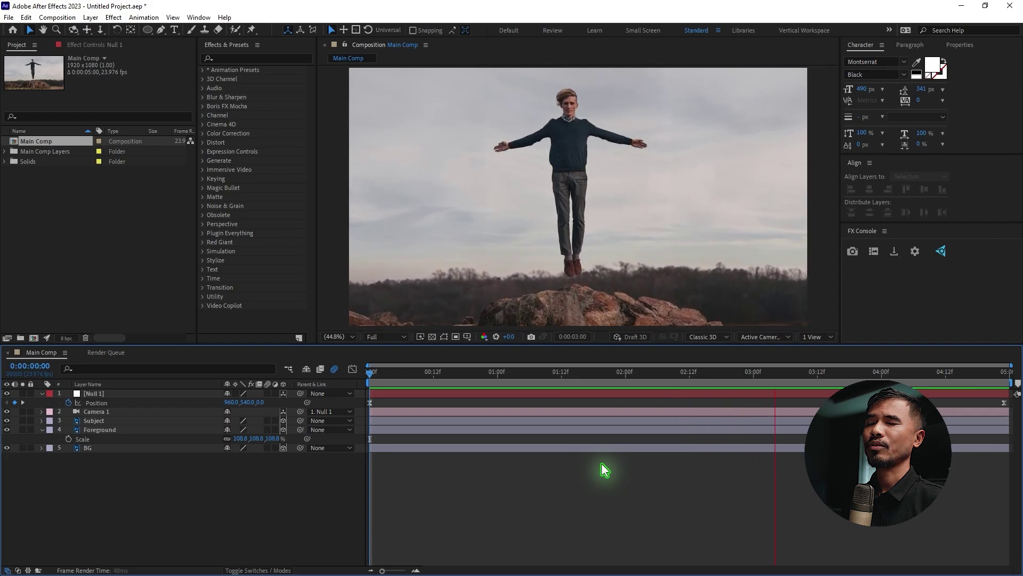
key("space")
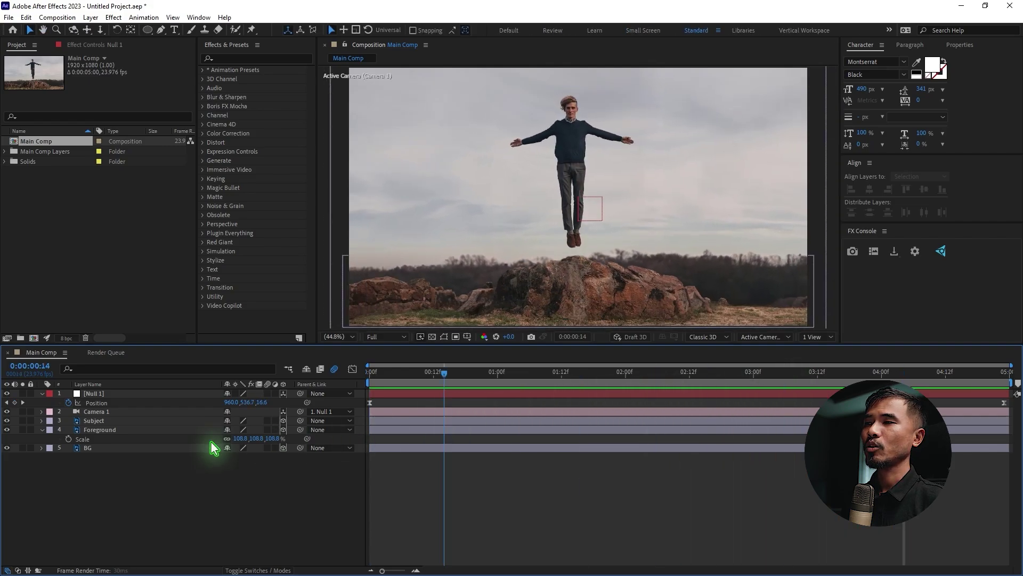
Keyframe the Subject layer's Position at the first frame and raise the layer to Y 406.5 at 0:00:04:23.
left_click(40, 394)
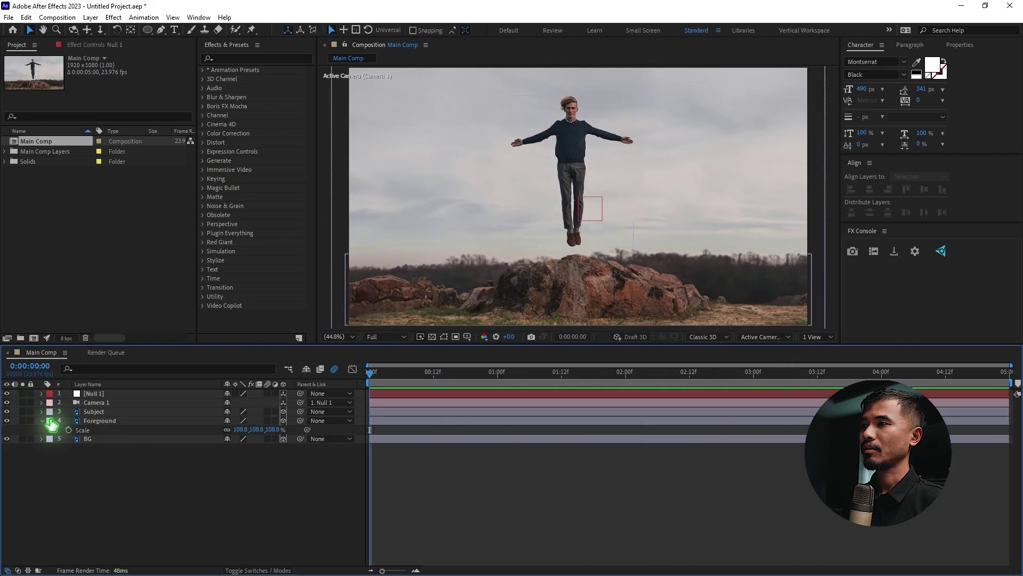
left_click(41, 421)
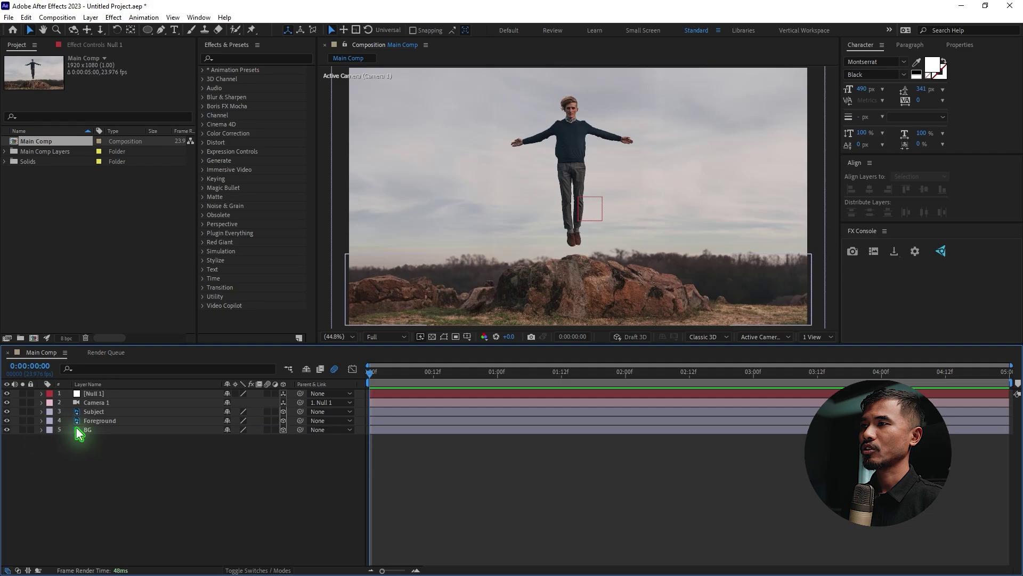
left_click(110, 412)
key("p")
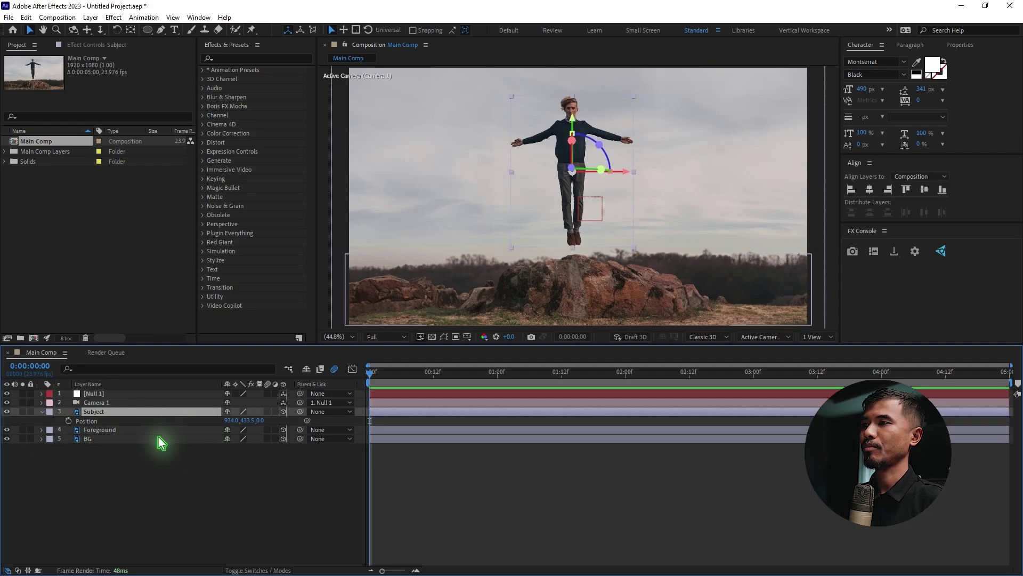
key("space")
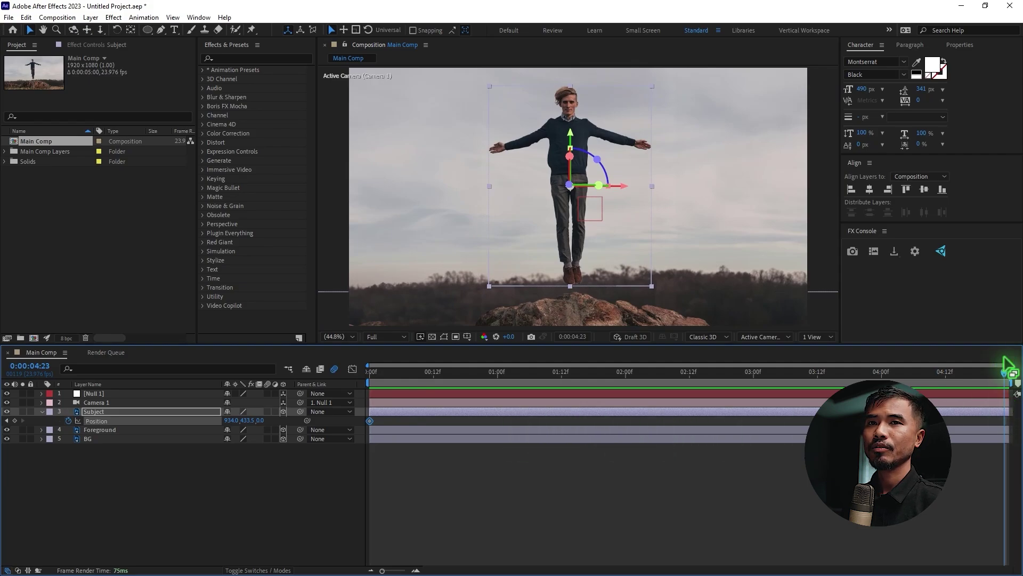
left_click_drag(249, 421, 251, 421)
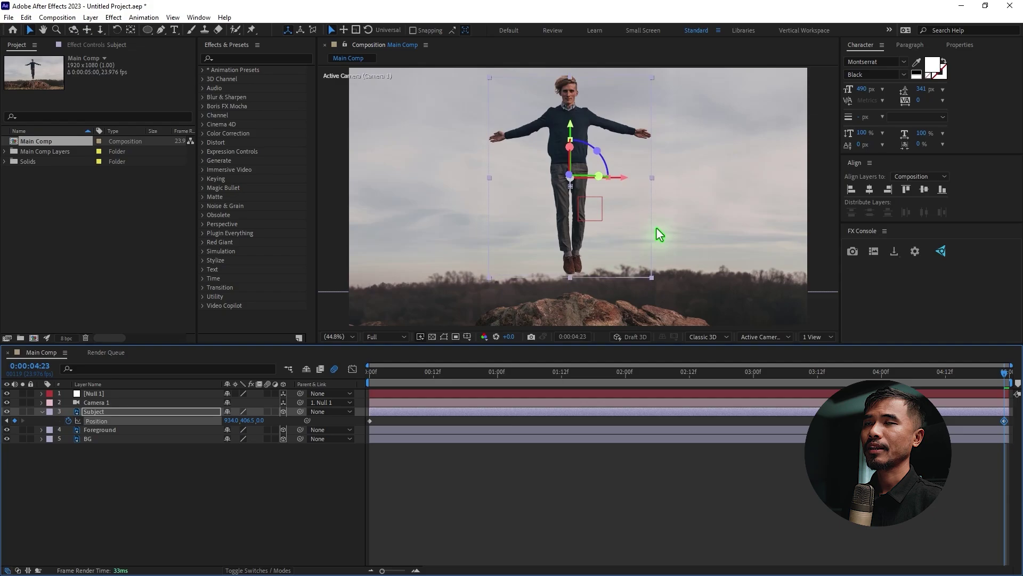
Lower the Subject layer to a Y position of about 455.5 at the first frame, bringing the man closer to the rock.
key("comma")
key("comma")
left_click_drag(630, 379, 376, 376)
key("Home")
key("period")
key("period")
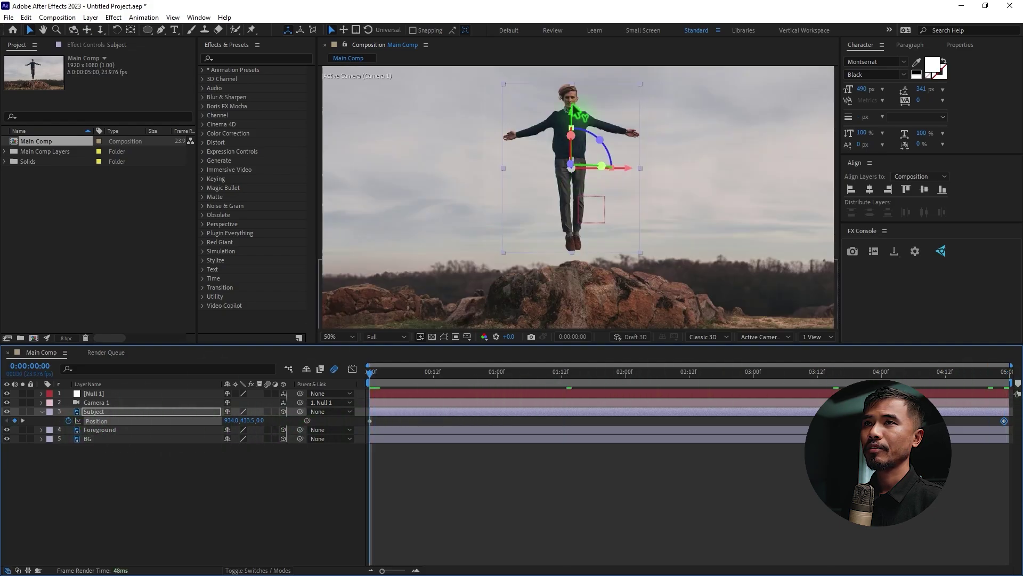
left_click_drag(572, 114, 573, 117)
left_click_drag(572, 114, 572, 117)
Apply Easy Ease to the Subject's Position keyframes, lengthen the last keyframe's incoming ease in the speed graph, and deselect the layers.
left_click_drag(367, 426, 1019, 437)
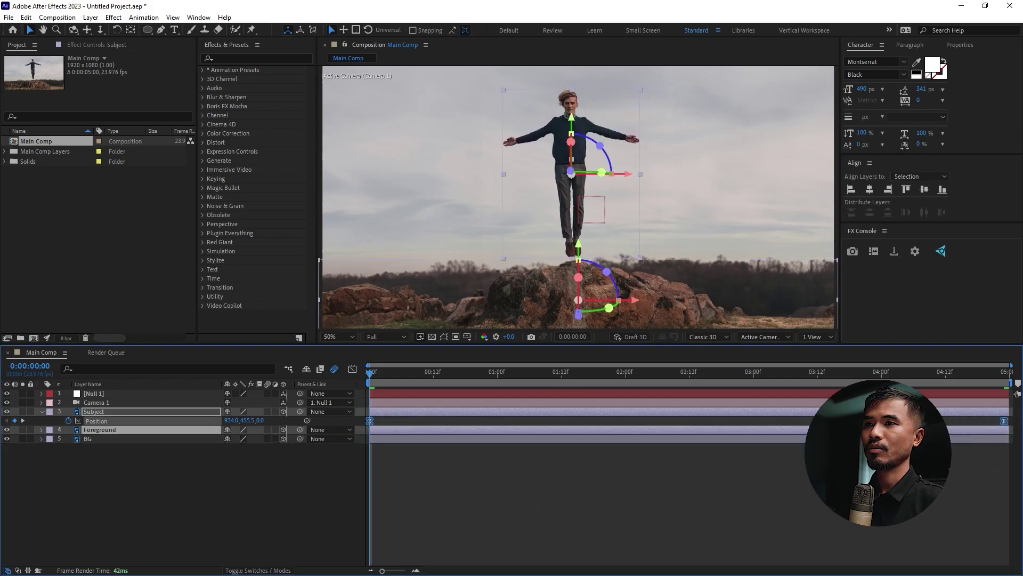
left_click(352, 369)
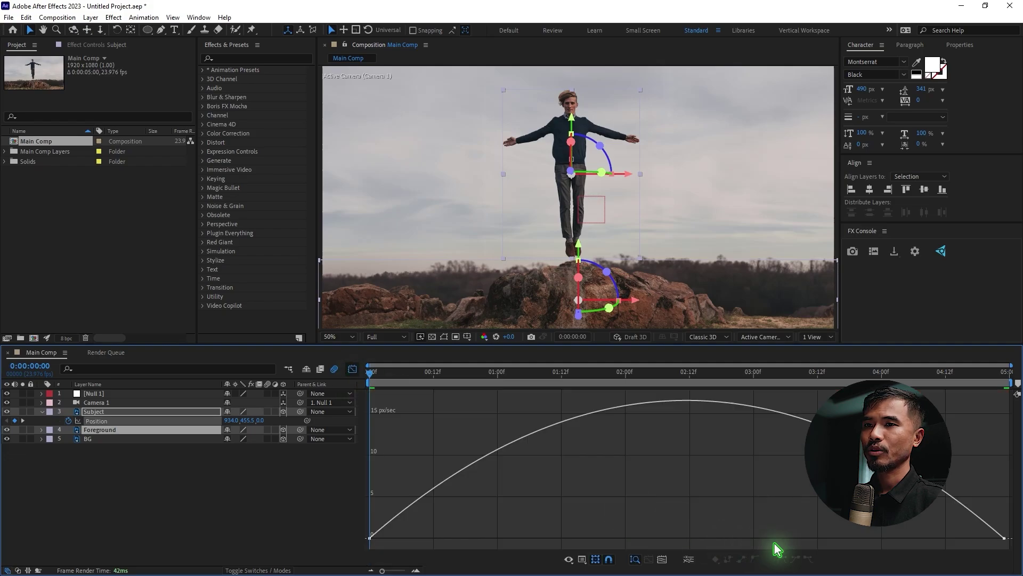
left_click(1004, 539)
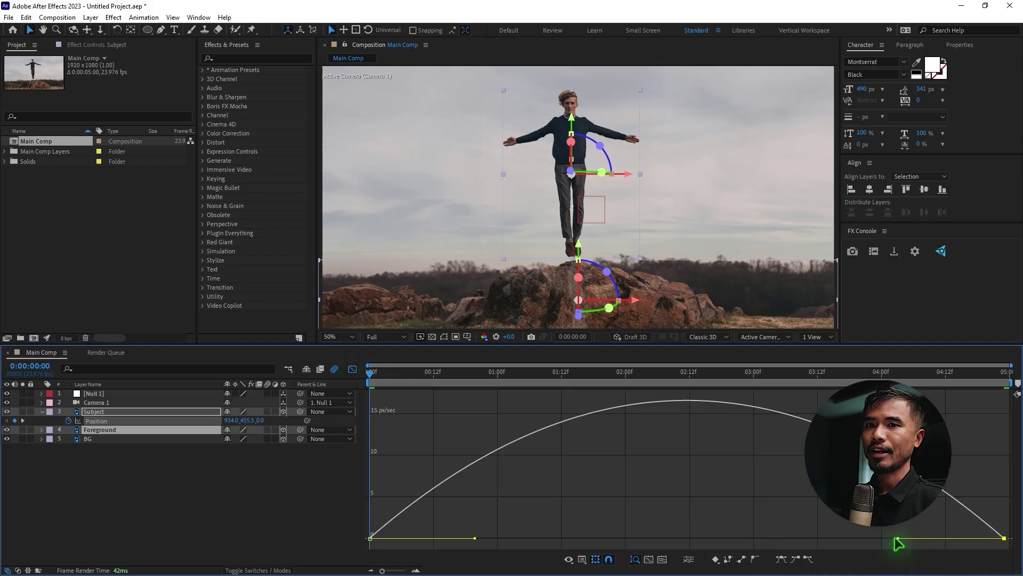
left_click_drag(900, 543, 811, 539)
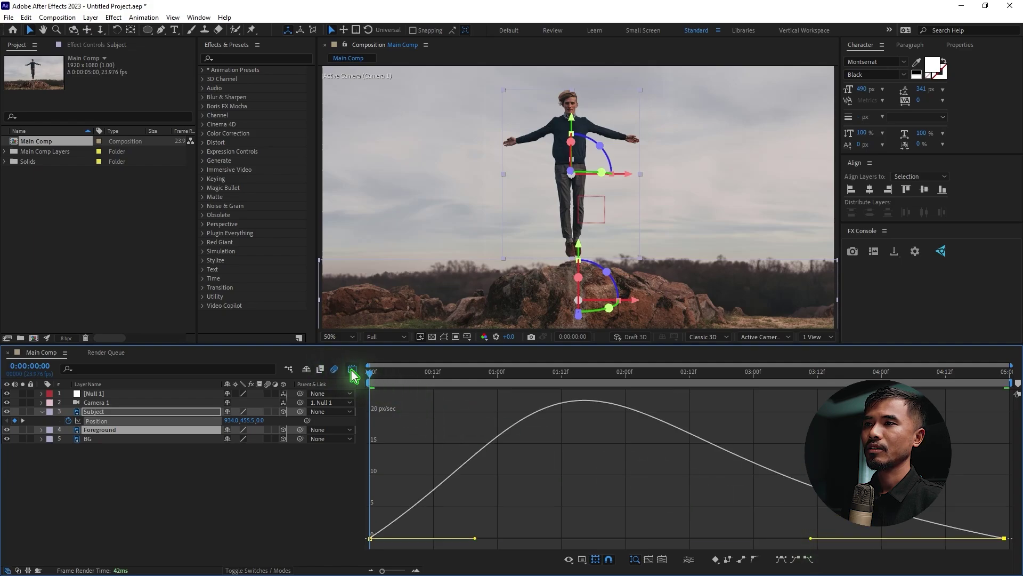
left_click(353, 369)
left_click(644, 503)
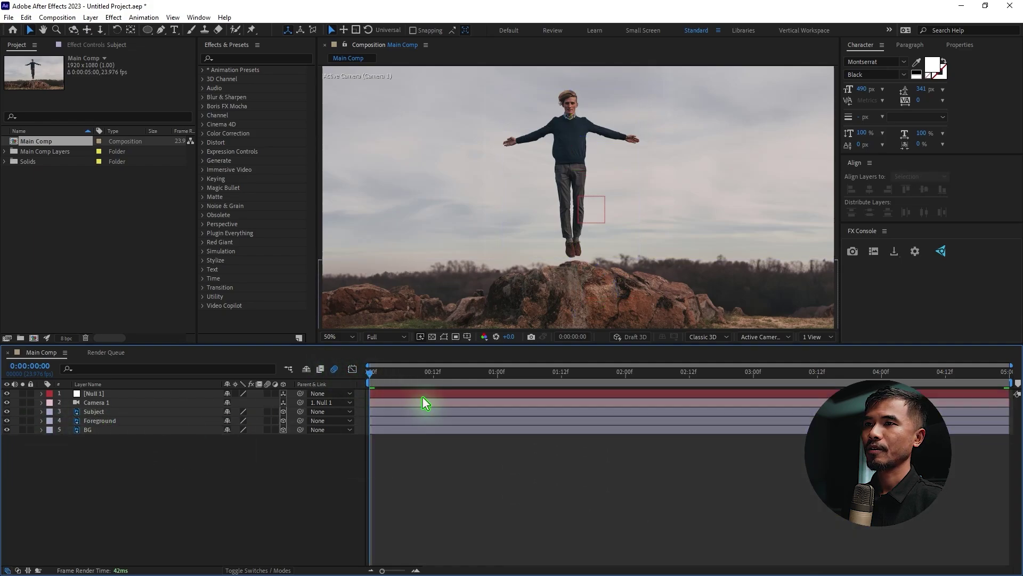
Play the composition to review the man's rising motion, and make the composition viewer slightly taller.
key("space")
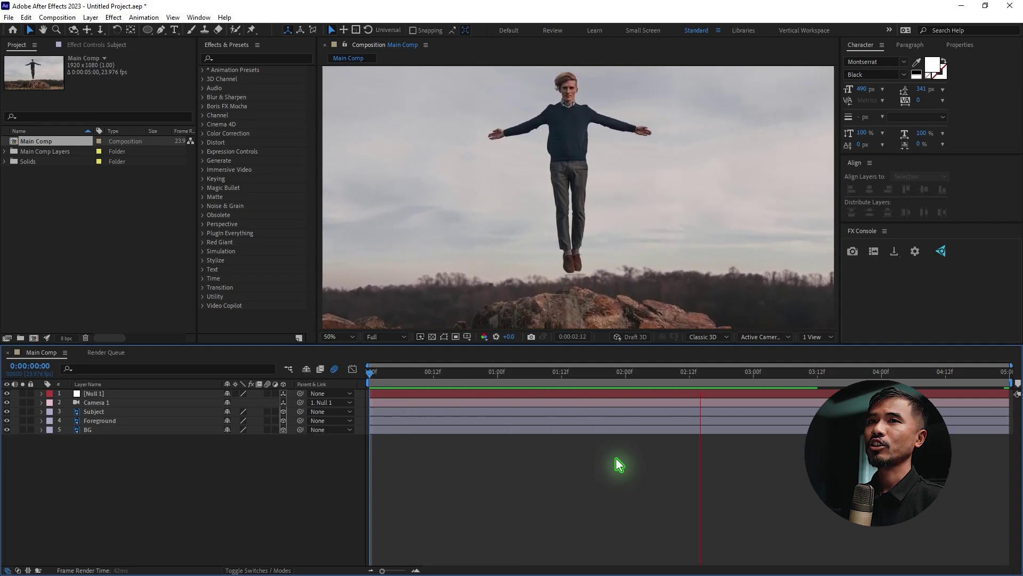
key("space")
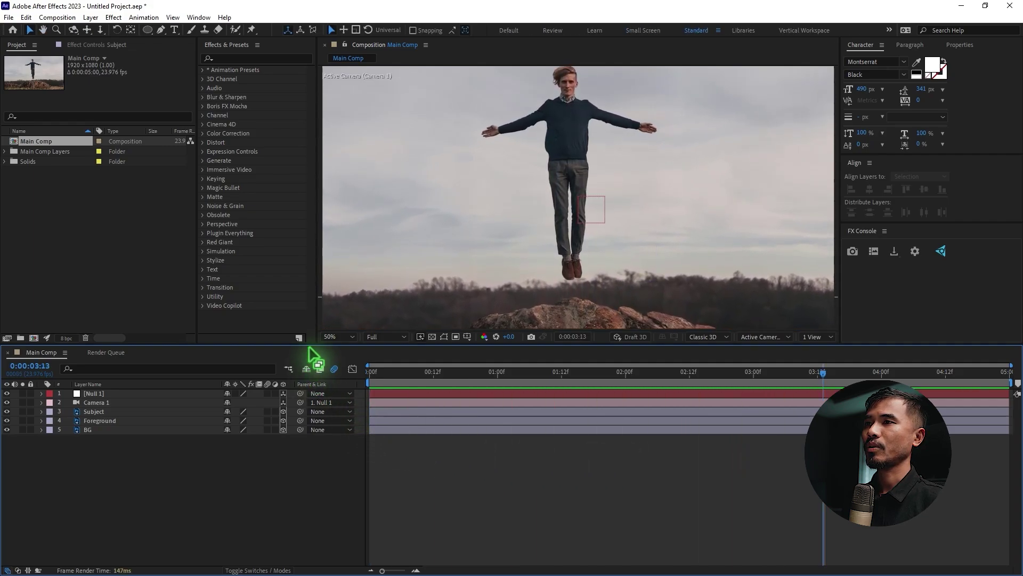
left_click_drag(311, 345, 310, 356)
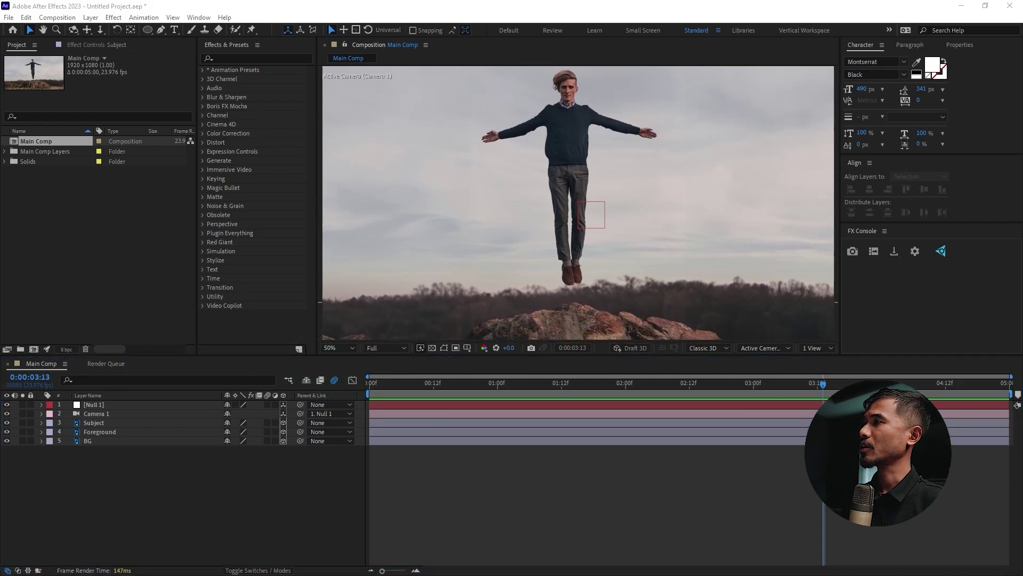
Import the four pngwing.com PNG images into the project and select pngwing.com (5).png.
left_click_drag(2, 277, 90, 244)
left_click(73, 246)
left_click(47, 161)
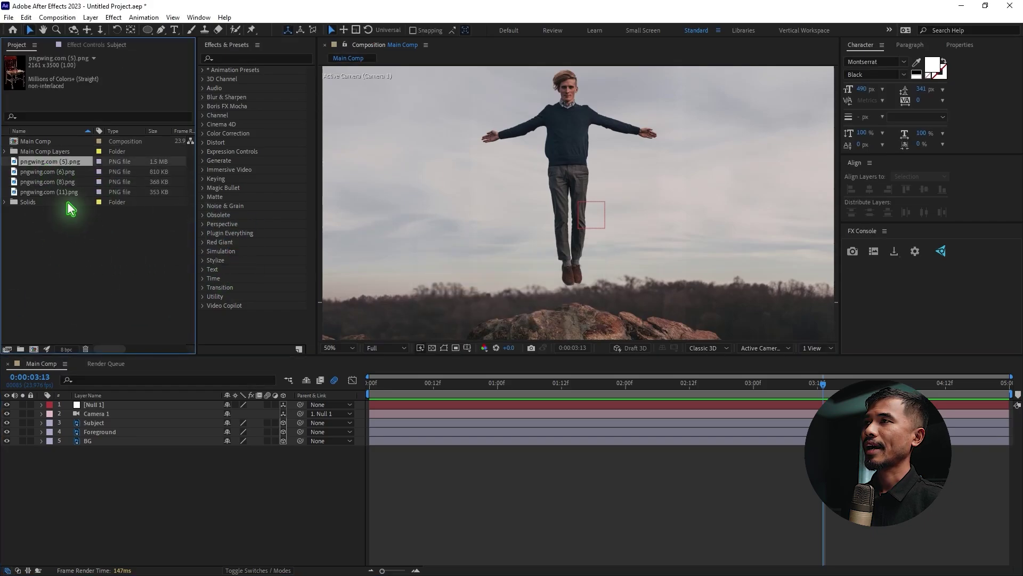
Add pngwing.com (5).png above the Subject layer in Main Comp, make it a 3D layer, and set its Z position to 10.
left_click_drag(62, 161, 157, 420)
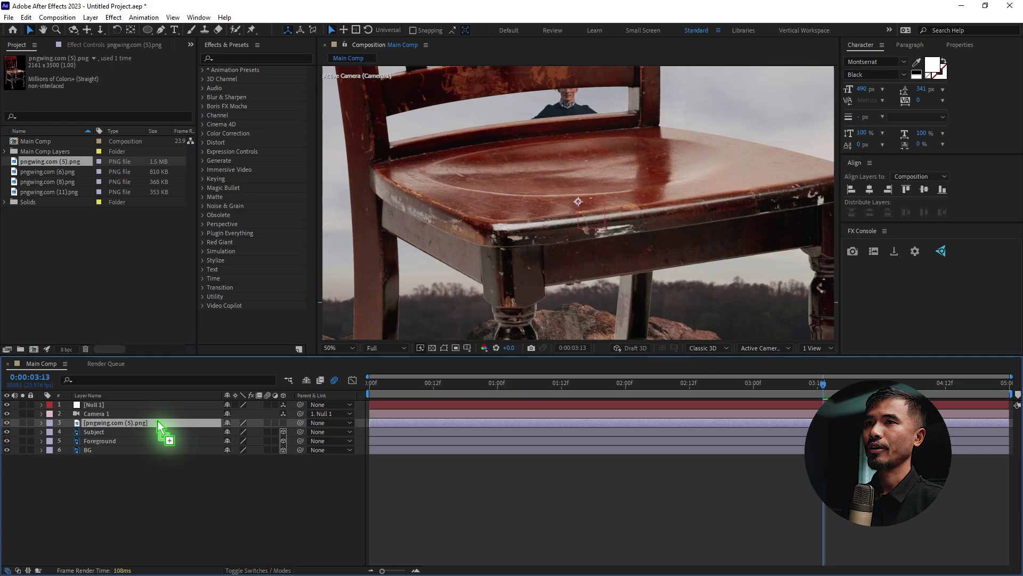
left_click(284, 423)
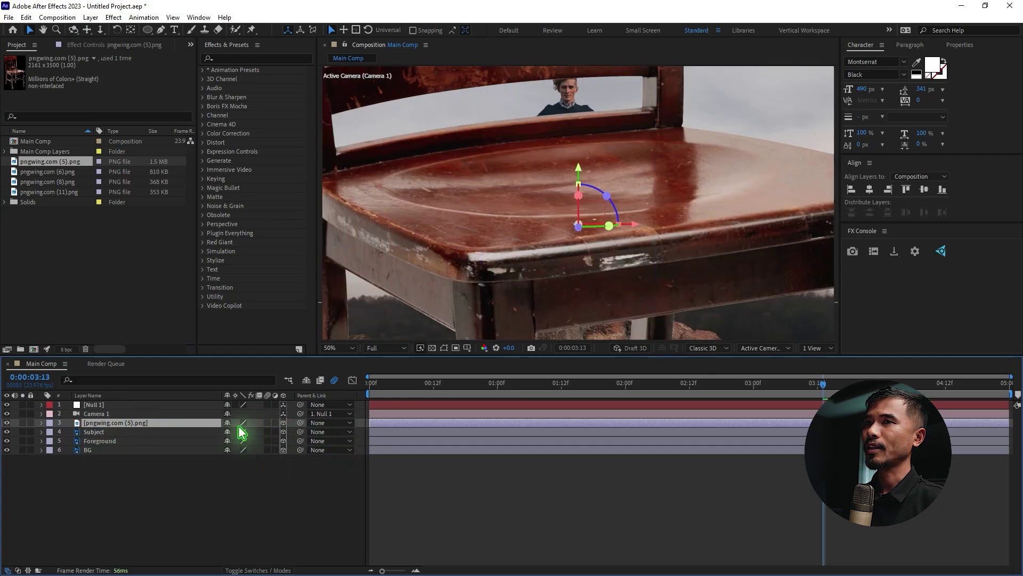
key("p")
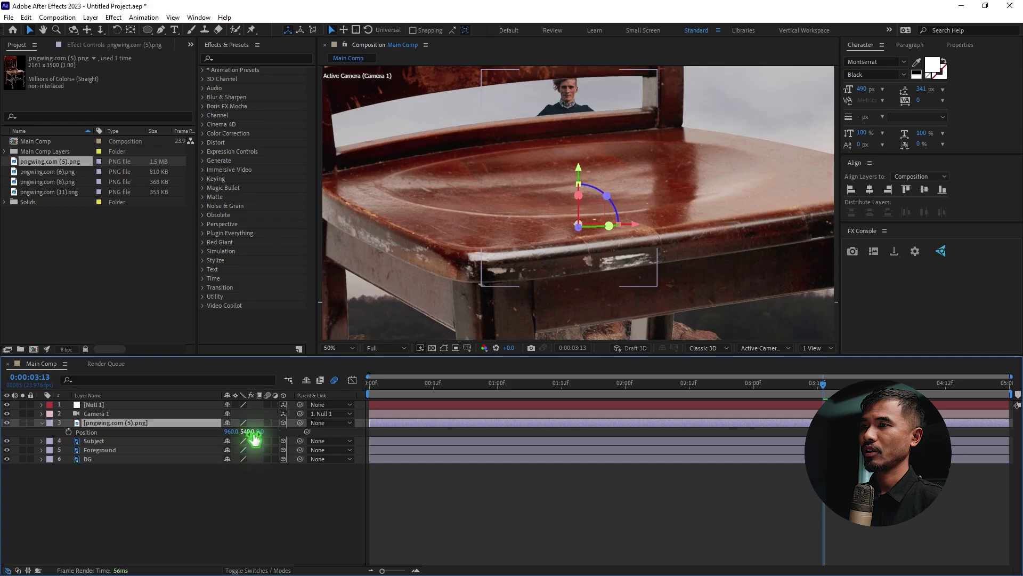
left_click_drag(258, 432, 265, 432)
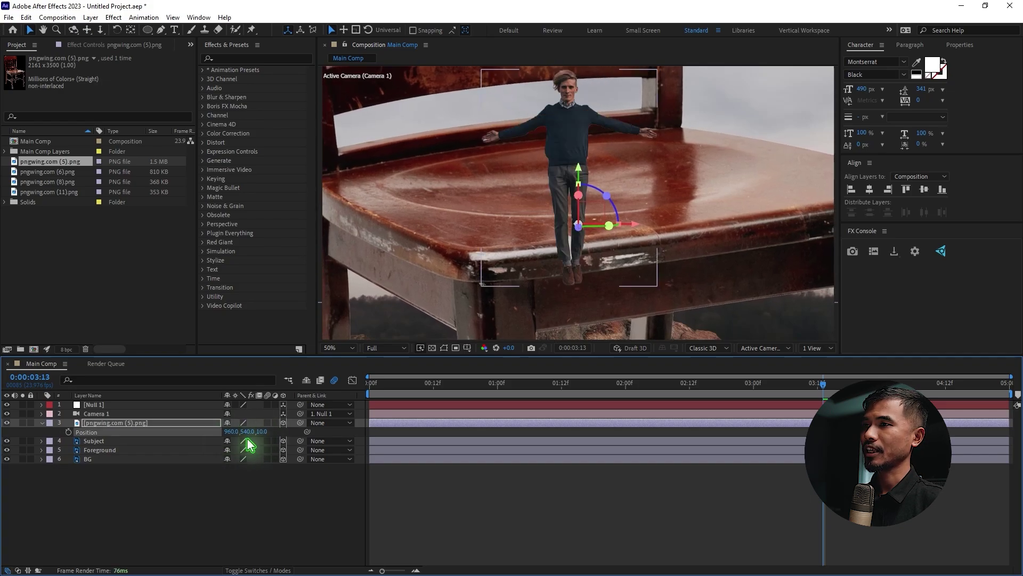
Scale the chair layer down to 11% and move it just to the right of the man's legs.
key("s")
left_click(240, 431)
type("15")
key("Return")
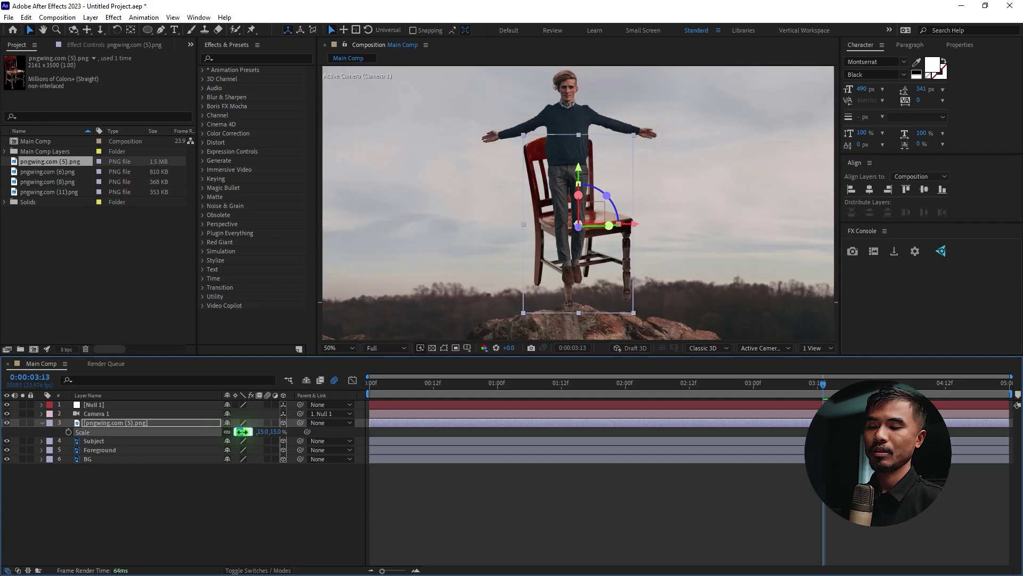
left_click_drag(243, 432, 241, 431)
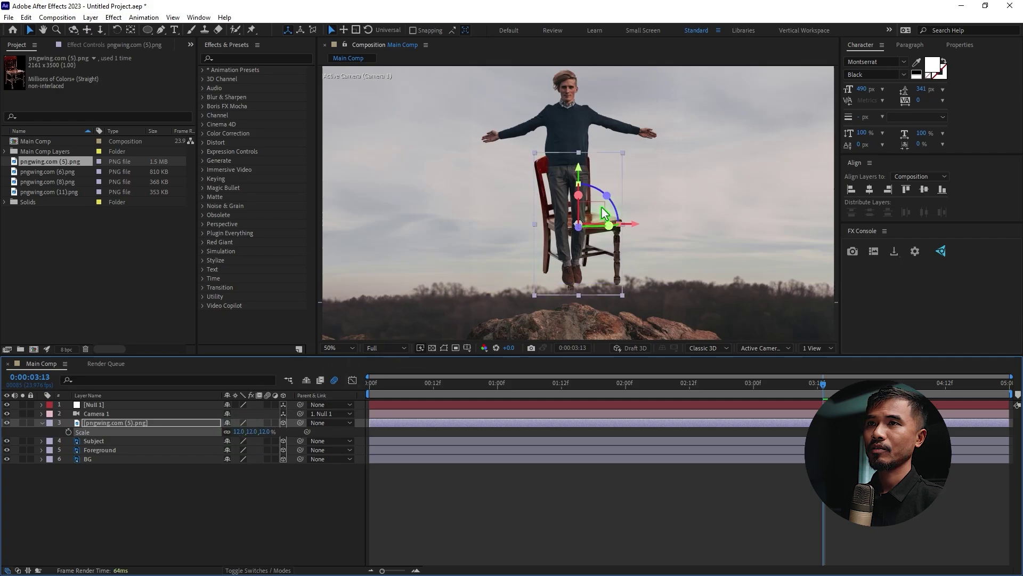
left_click_drag(610, 214, 642, 213)
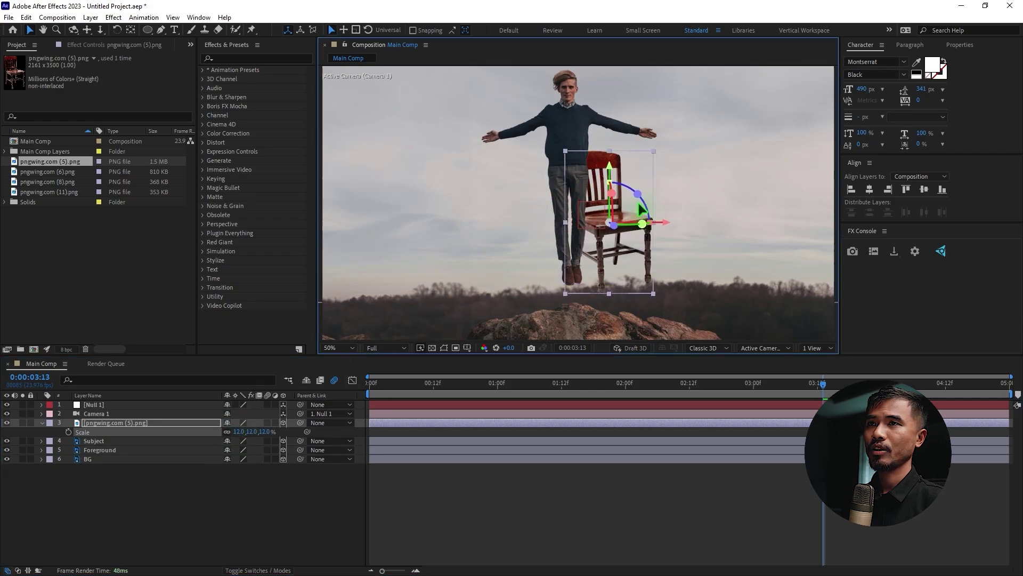
left_click_drag(651, 291, 648, 271)
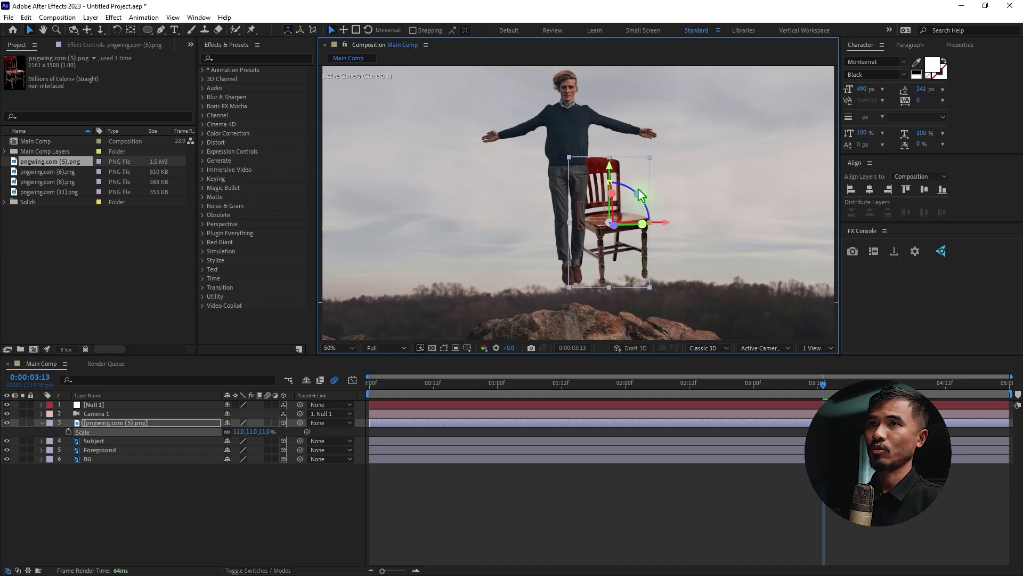
Rotate the chair layer clockwise so it tilts in mid-air beside the man's legs.
key("s")
mouse_move(638, 193)
left_mouse_down()
mouse_move(613, 183)
mouse_move(631, 193)
left_mouse_up()
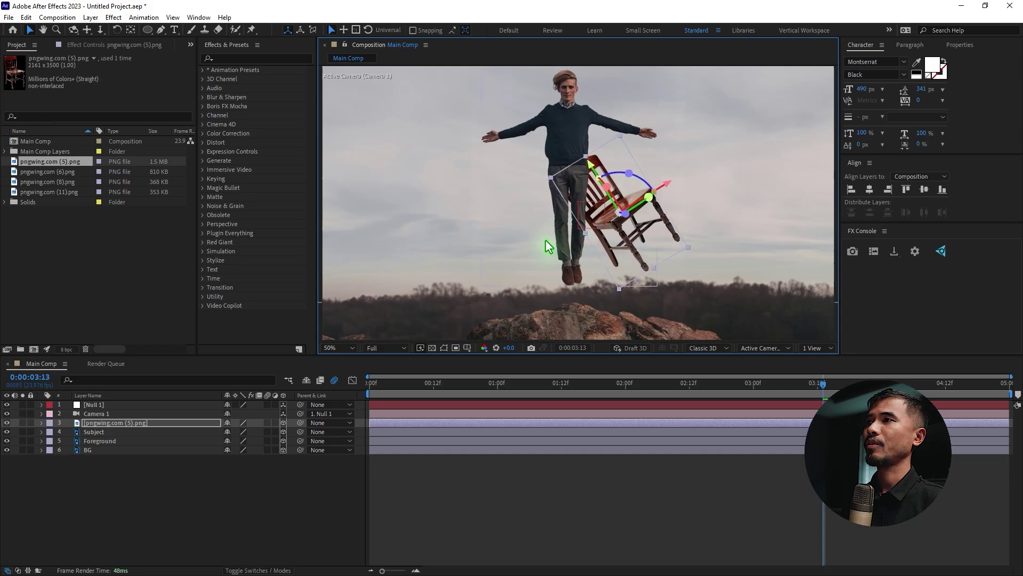
Check the remaining PNG images, add pngwing.com (6).png above the chair layer in Main Comp, and make it a 3D layer.
left_click(54, 172)
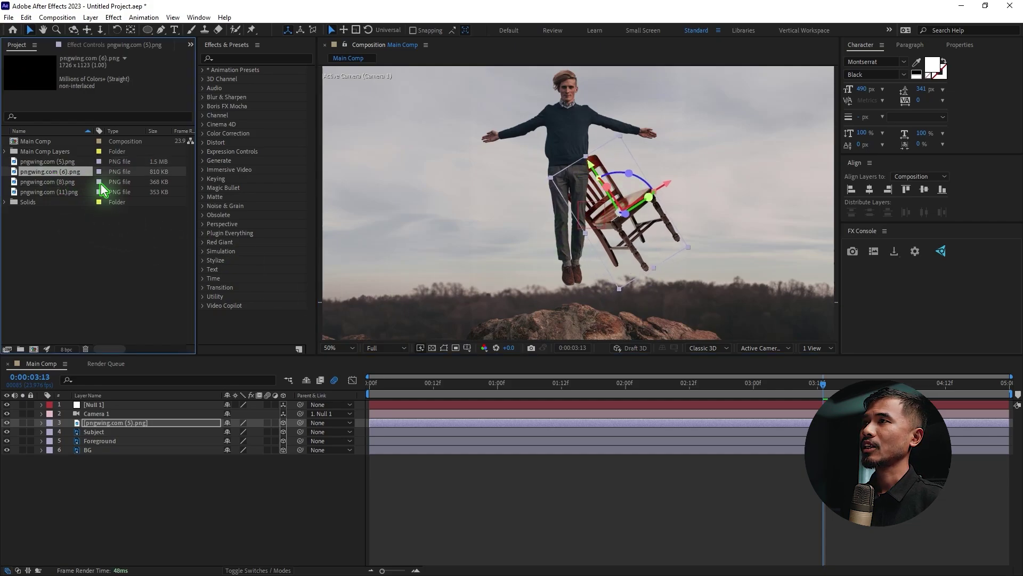
left_click(52, 181)
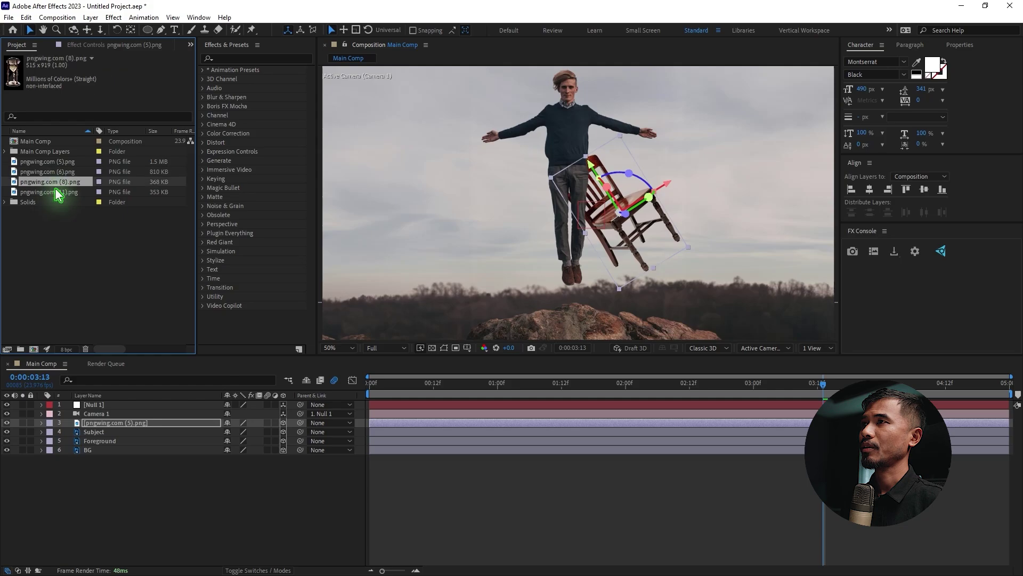
left_click(53, 190)
left_click(46, 173)
left_click_drag(46, 172, 143, 422)
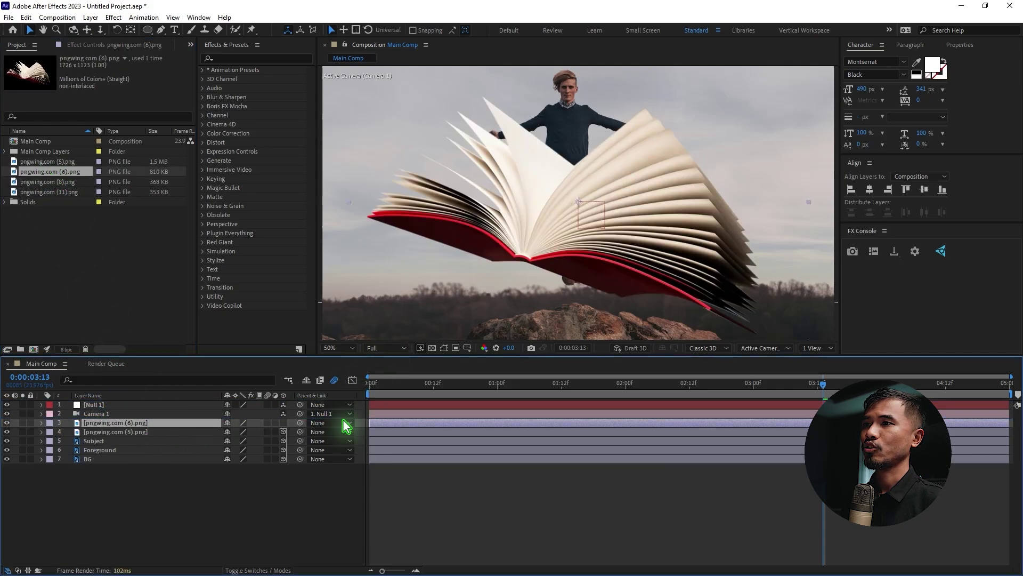
left_click(284, 422)
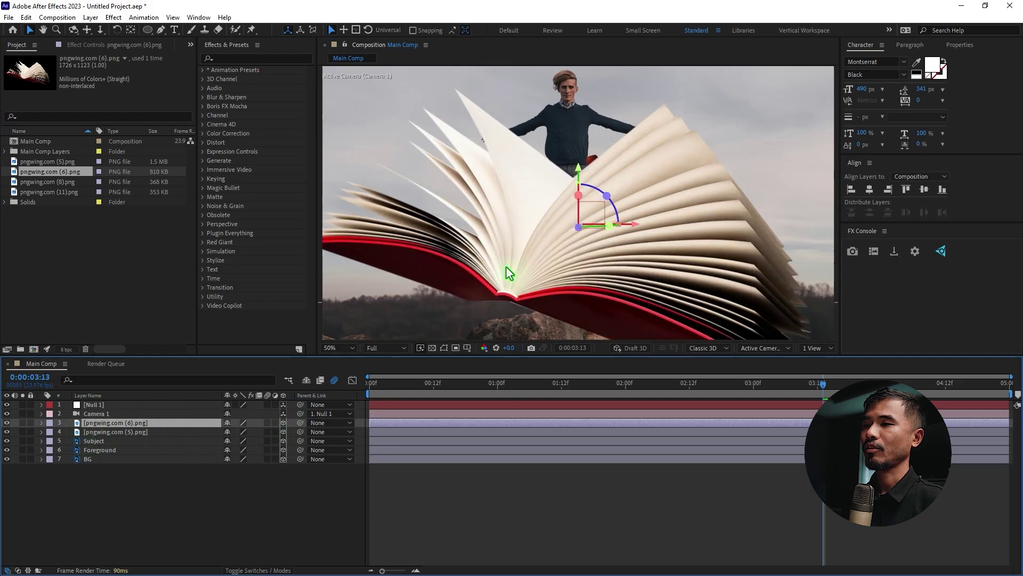
Bring the book layer closer to the camera at Z position -929 and scale it down to 5%.
key("comma")
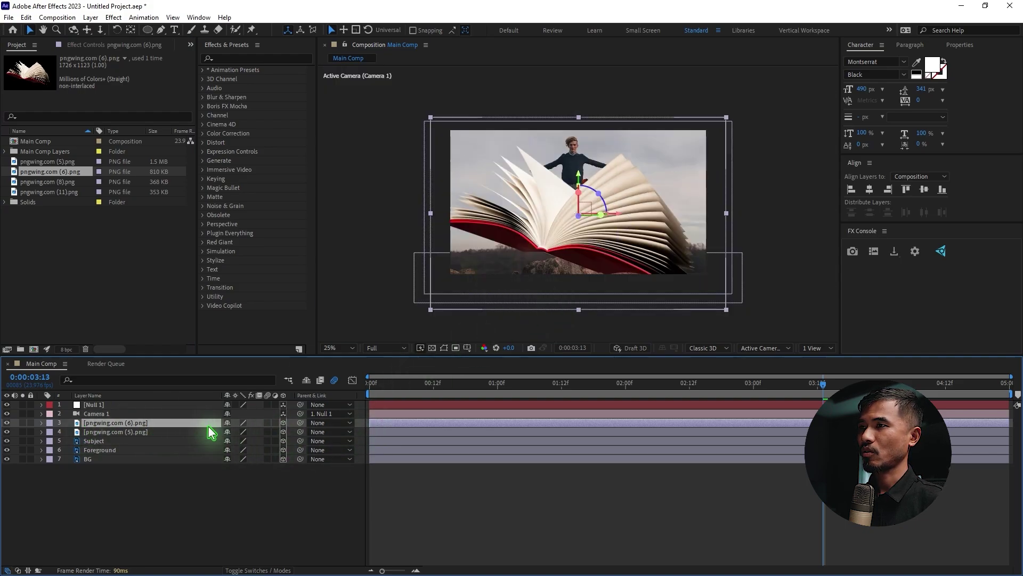
key("p")
left_click_drag(264, 432, 86, 436)
key("s")
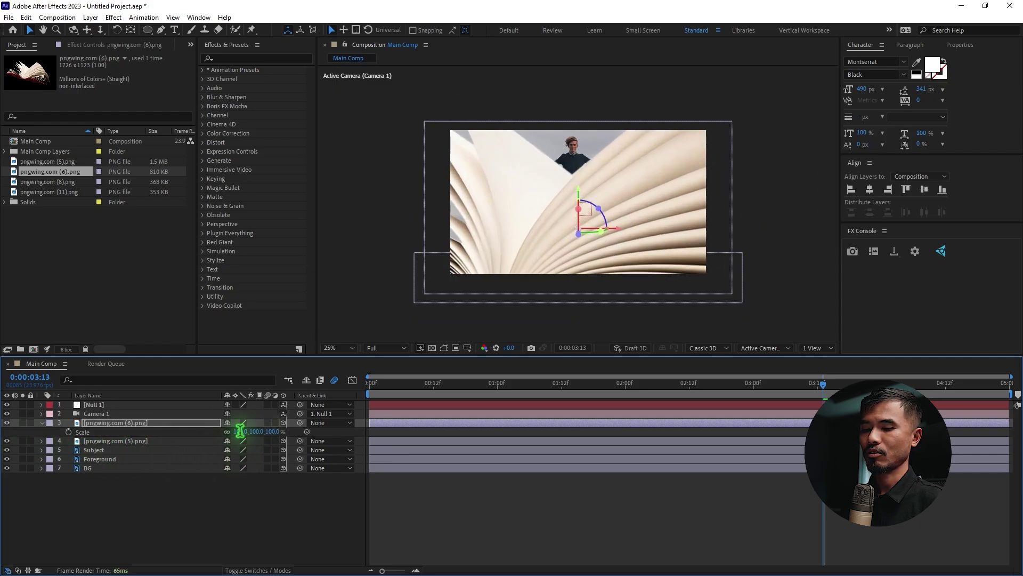
left_click_drag(240, 430, 210, 434)
key("shift+p")
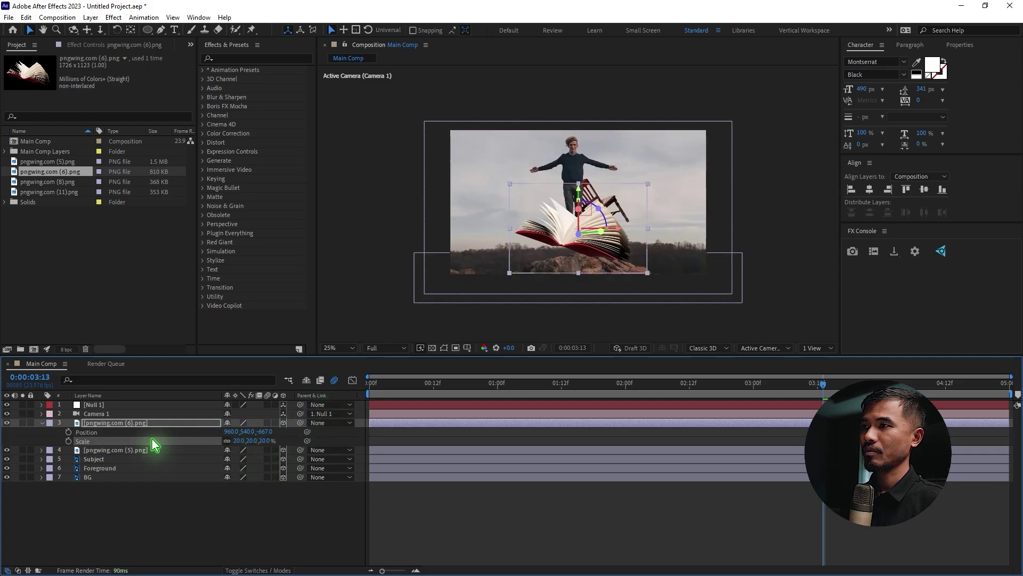
left_click_drag(270, 433, 142, 447)
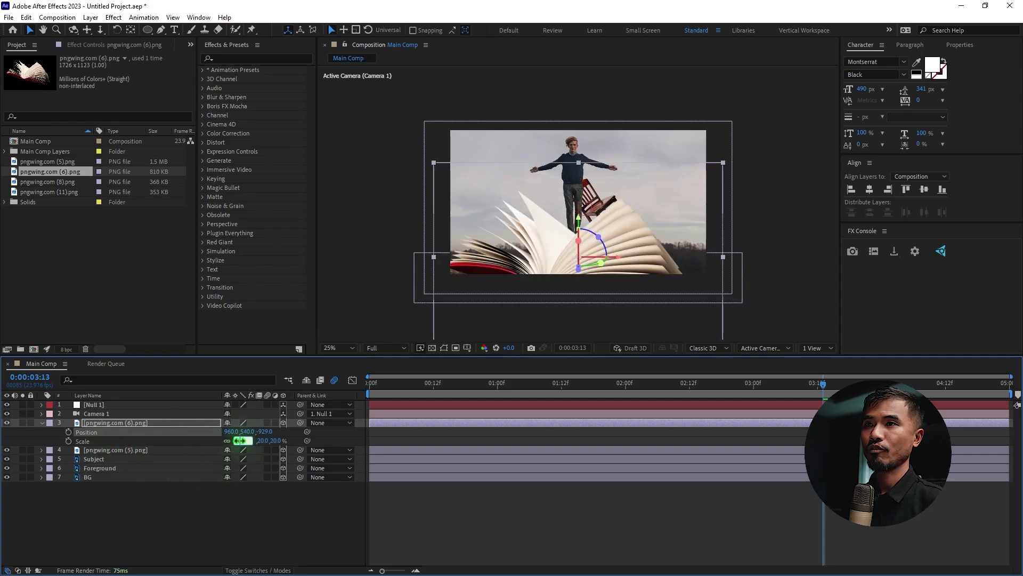
left_click_drag(240, 440, 258, 425)
At the first frame, use a two-view layout with the Left view to move the book to Z position -457, then restore one view.
key("Home")
left_click(820, 356)
left_click(818, 369)
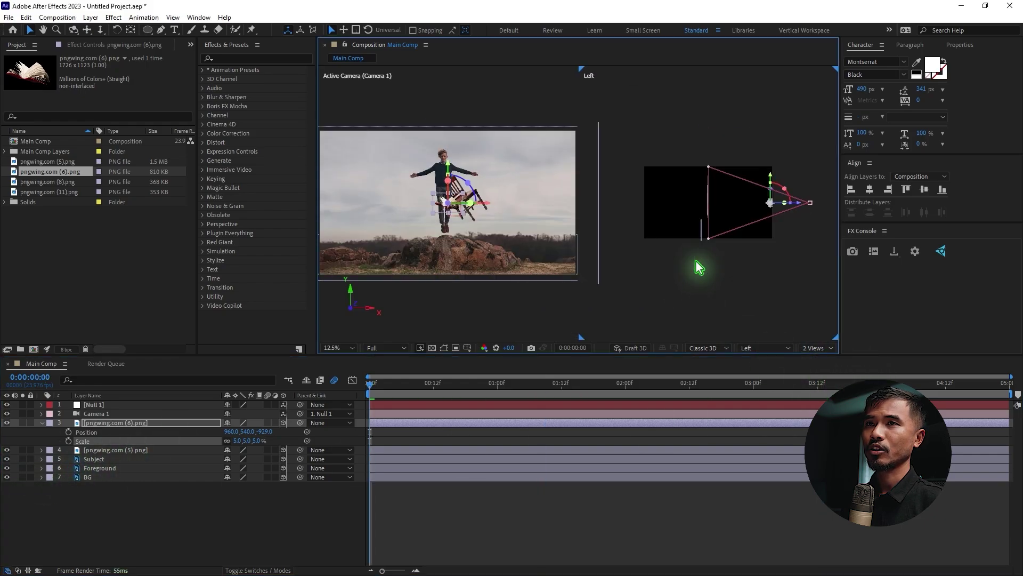
key("space")
key("space")
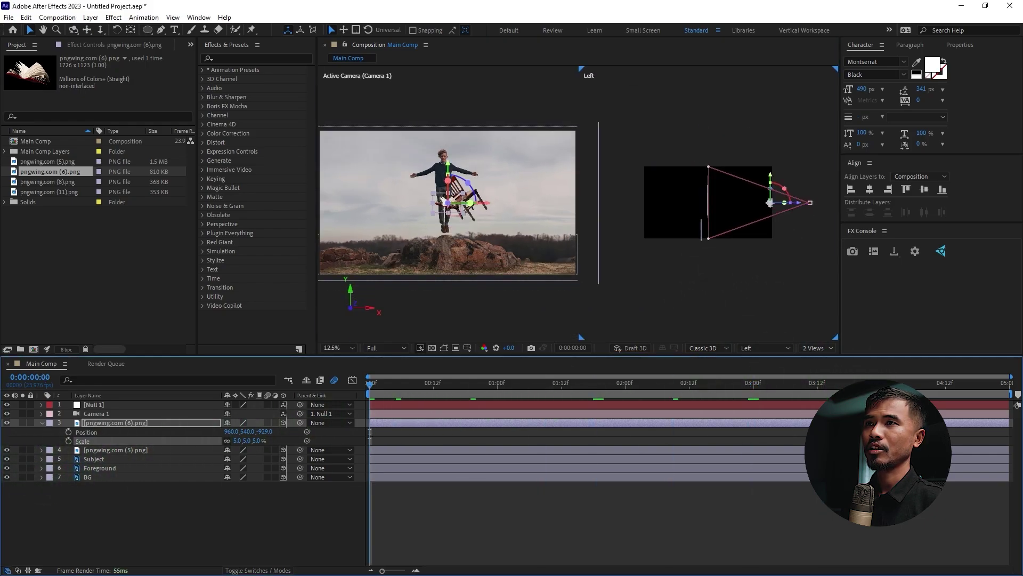
left_click_drag(798, 203, 763, 201)
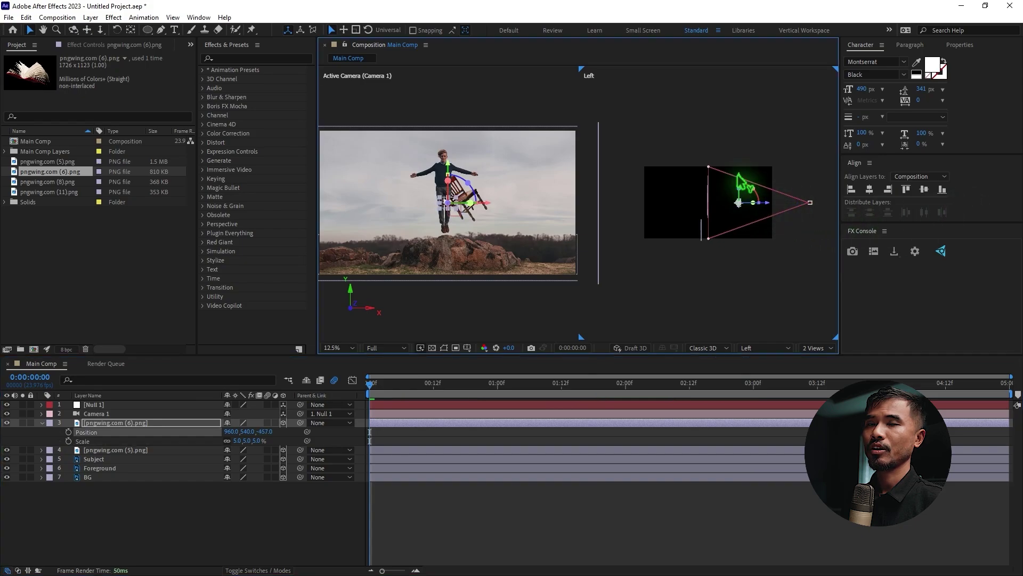
left_click(811, 350)
left_click(821, 358)
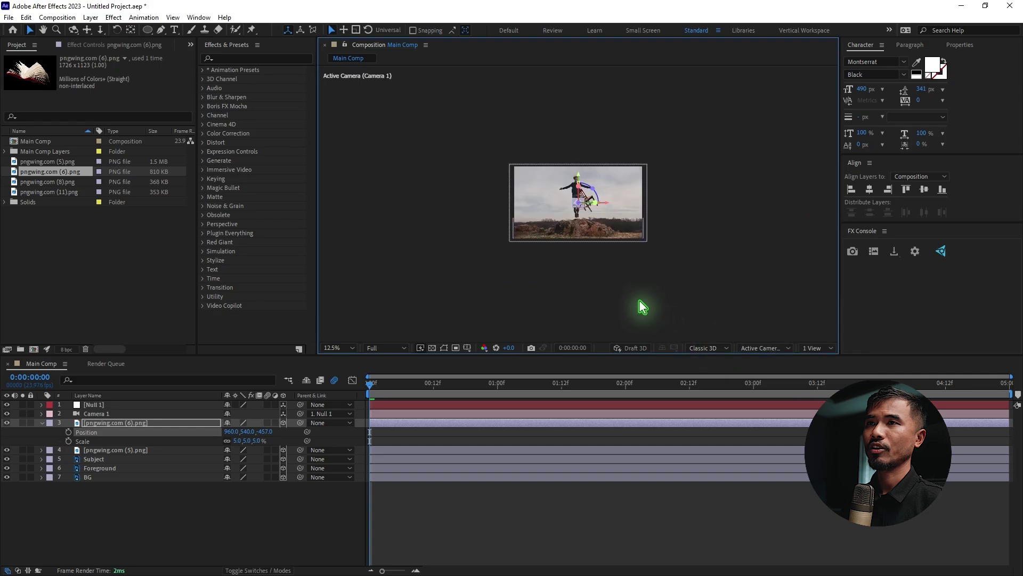
Scale the book to 10% and move it into the sky well to the left of the man.
key("shift+slash")
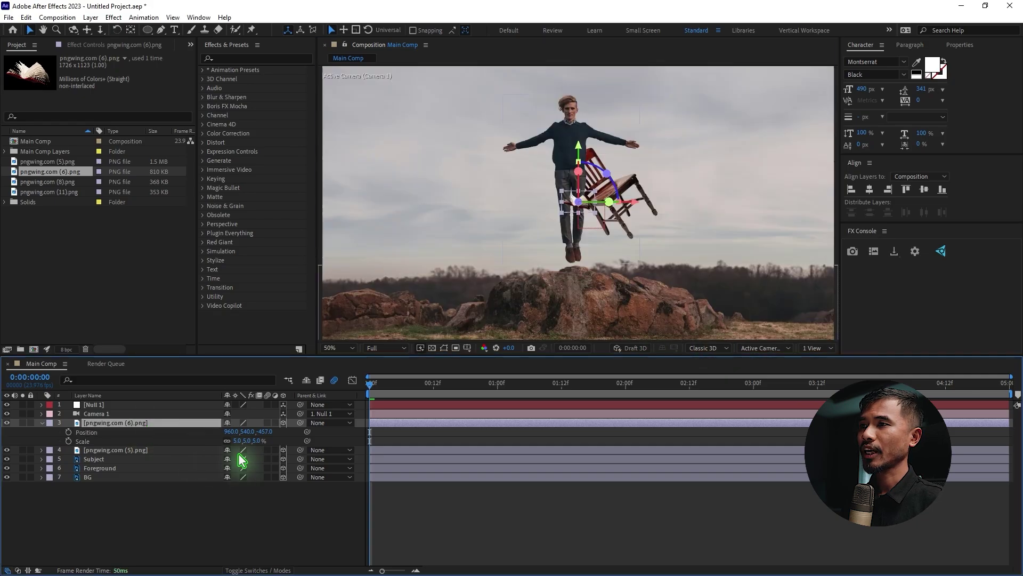
left_click_drag(235, 441, 238, 435)
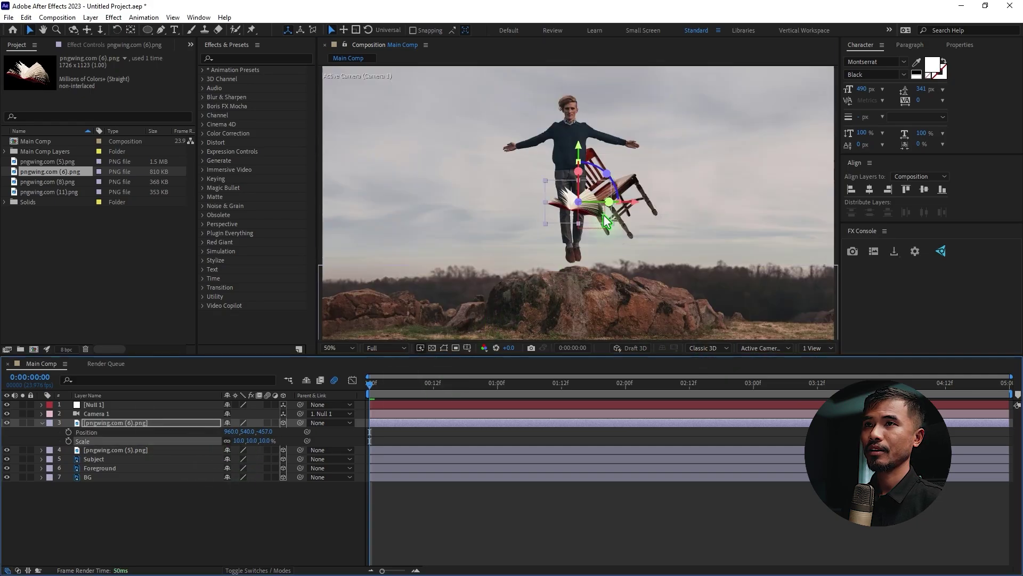
left_click_drag(593, 218, 514, 240)
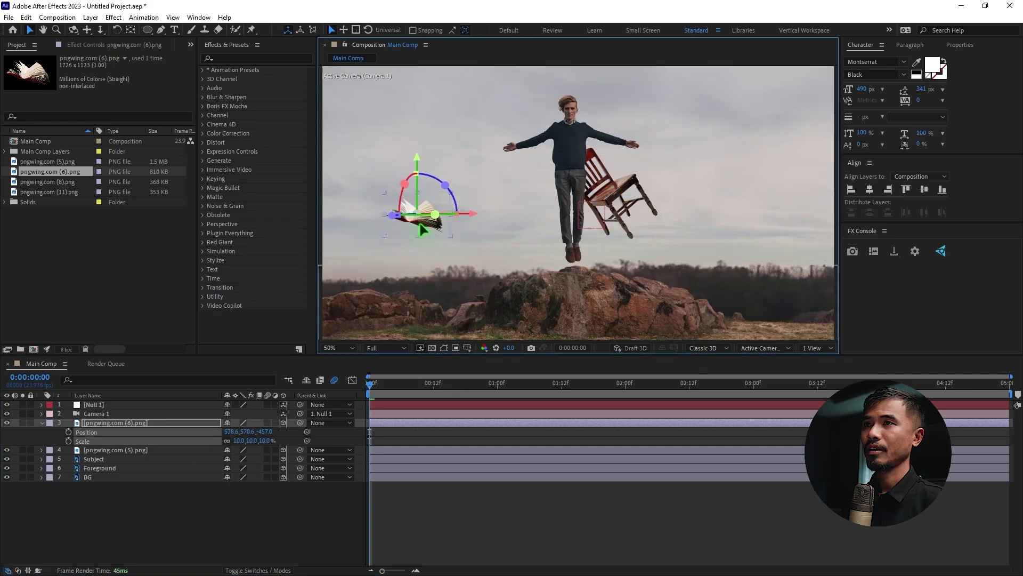
Play the composition to review how the book moves during the camera push-in.
left_click(485, 504)
key("space")
scroll(562, 281, "down", 4)
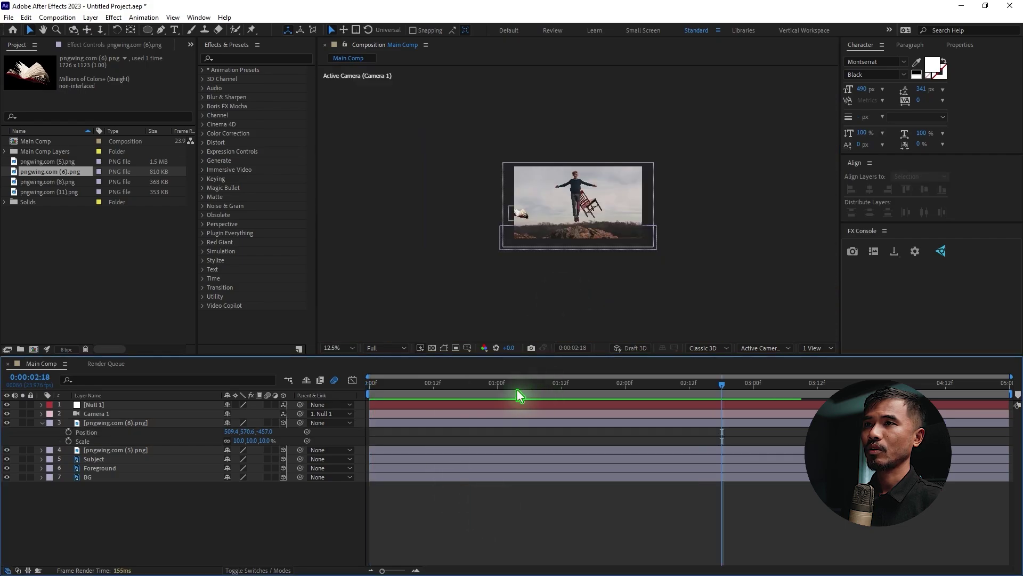
key("space")
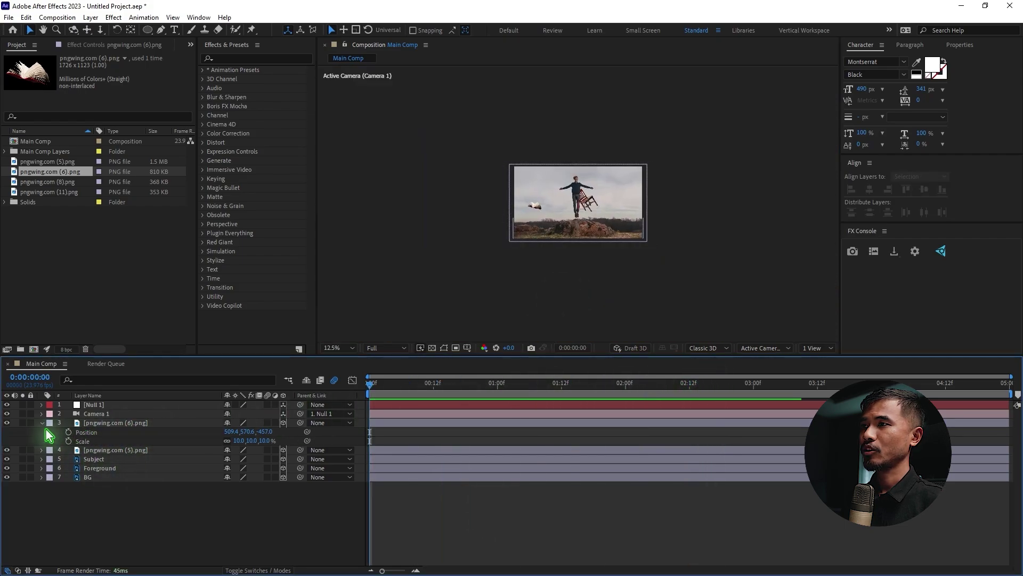
Duplicate the book layer, move the copy to the lower-right corner of the scene, and rotate it clockwise.
left_click(42, 424)
left_click(101, 423)
key("ctrl+d")
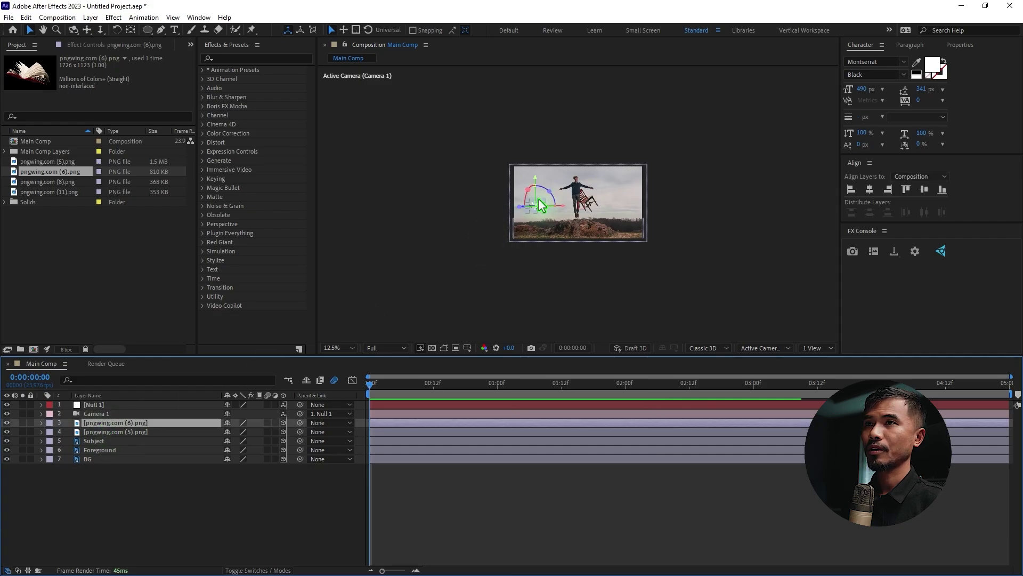
left_click_drag(528, 205, 628, 218)
key("period")
left_click_drag(696, 216, 693, 234)
key("period")
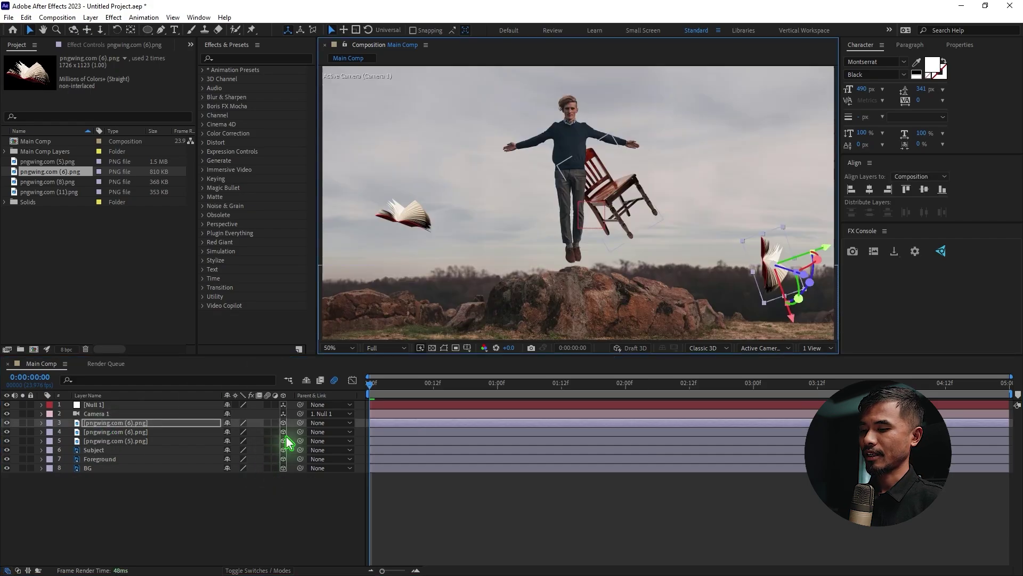
Set the book copy's Z position to -960 and reposition it at the scene's lower-right edge.
key("p")
left_click_drag(258, 432, 246, 431)
key("comma")
left_click_drag(741, 252, 705, 237)
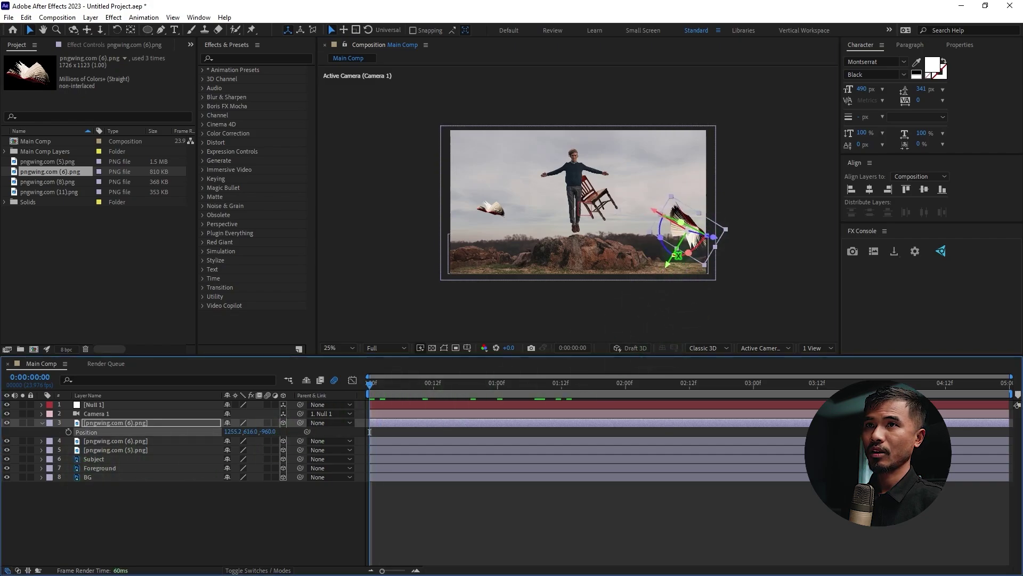
Duplicate the lower-right book and place the copy at the scene's upper-left edge with Z position -799 and a different rotation.
key("ctrl+d")
left_click_drag(695, 249, 475, 163)
key("p")
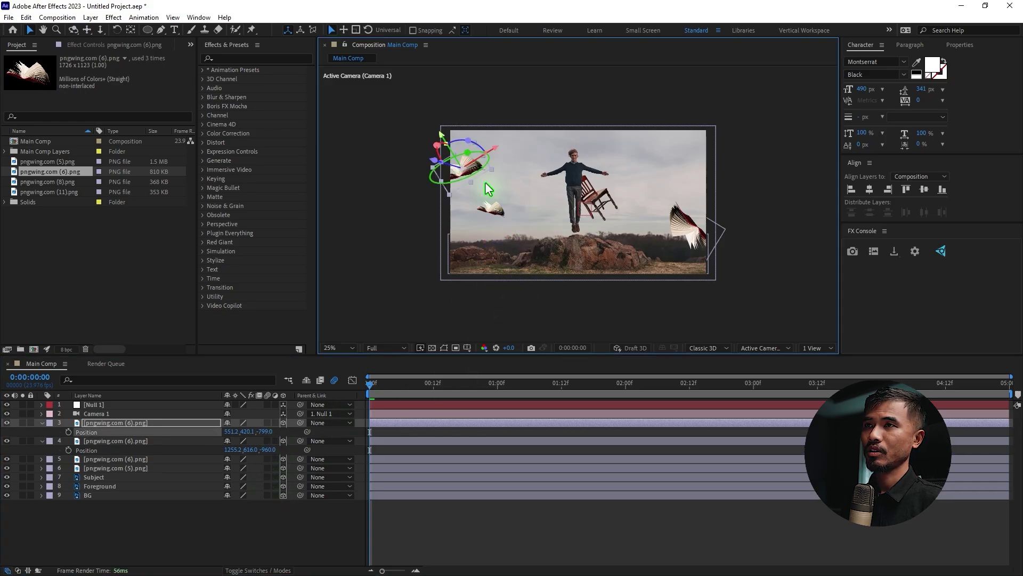
Move the small book left of the man slightly down, away from the larger book above it.
left_click(495, 210)
left_click_drag(501, 206, 504, 213)
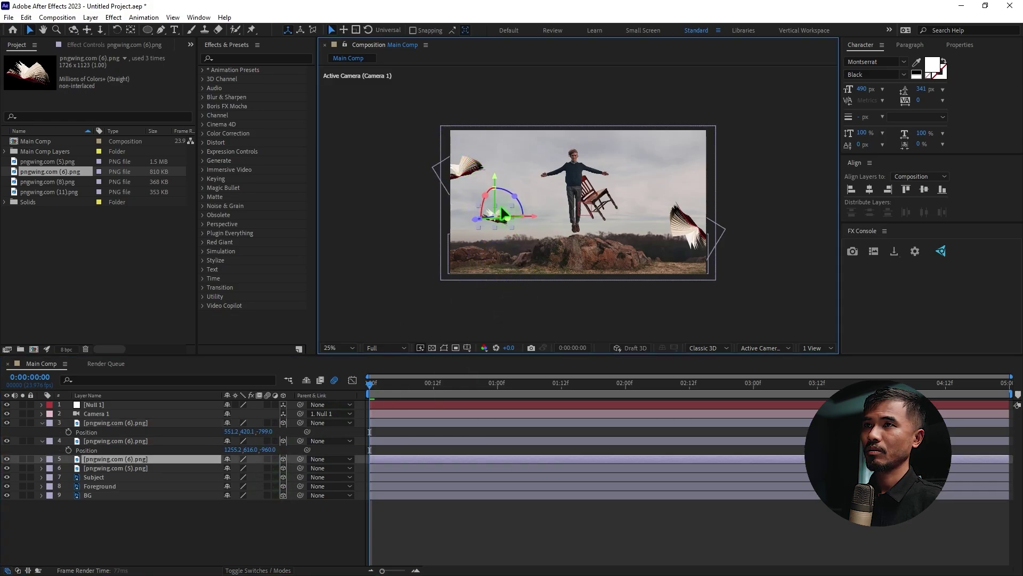
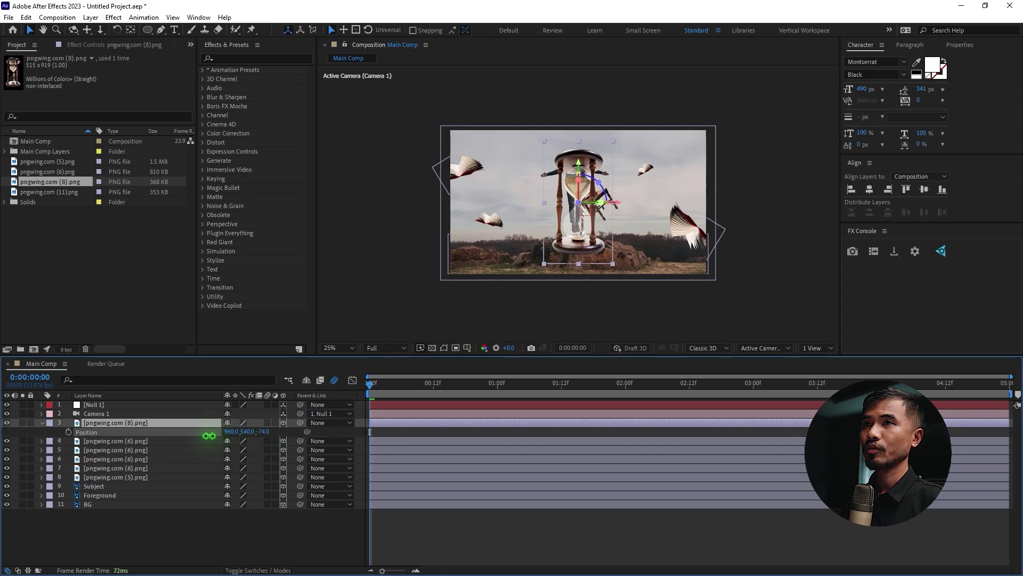
Set the hourglass layer's Z position to -1256 and scale it down to 10%.
mouse_move(265, 431)
left_mouse_down()
mouse_move(250, 433)
mouse_move(236, 467)
mouse_move(226, 434)
mouse_move(268, 434)
mouse_move(268, 450)
left_mouse_up()
key("shift+p")
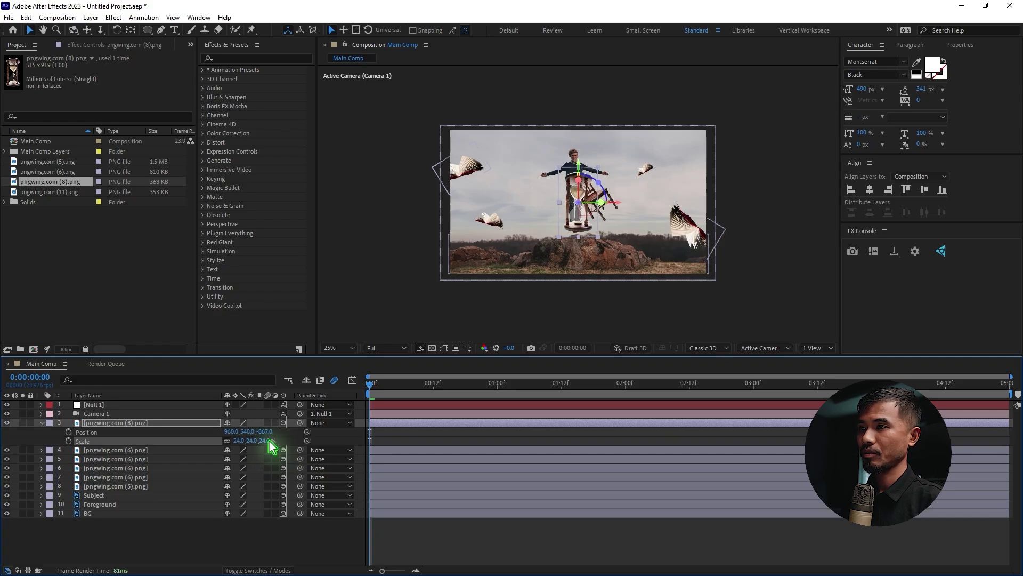
left_click_drag(269, 438, 65, 444)
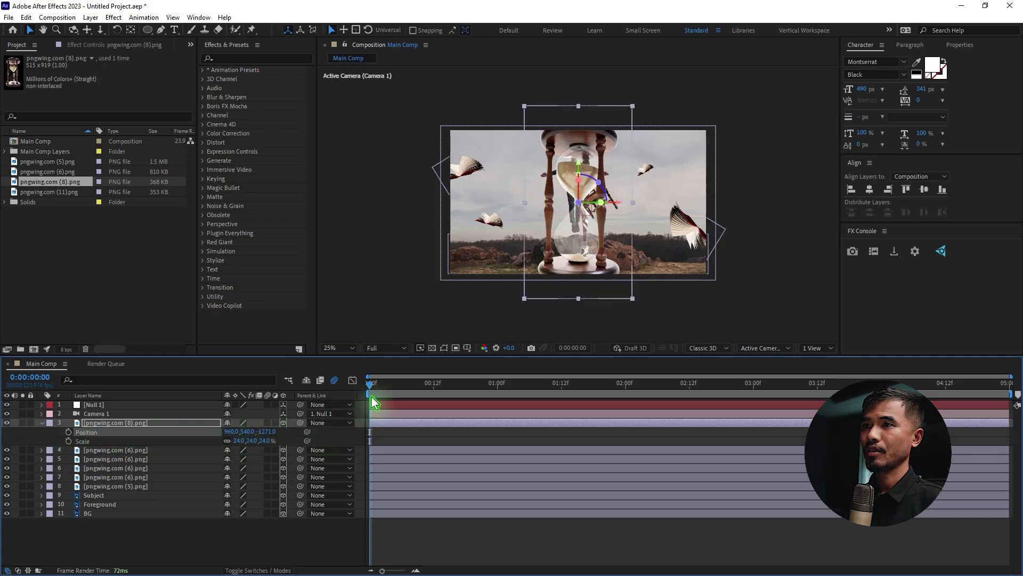
left_click_drag(399, 392, 237, 435)
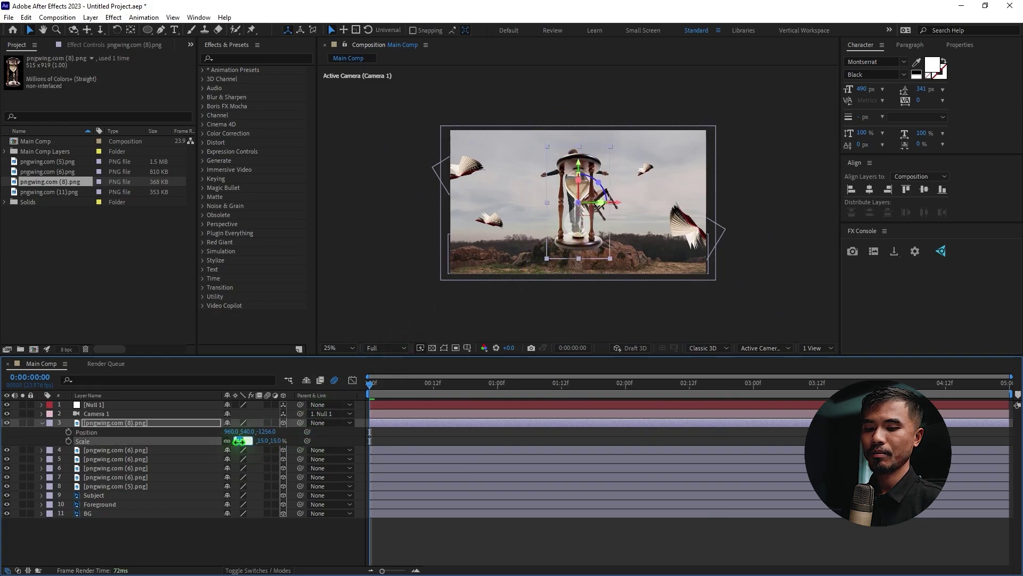
left_click_drag(240, 441, 233, 441)
Rotate the hourglass about -26° and move it over the rocks below the man's feet, partly outside the lower frame edge.
mouse_move(590, 231)
left_mouse_down()
mouse_move(586, 267)
mouse_move(594, 235)
mouse_move(571, 244)
mouse_move(584, 225)
left_mouse_up()
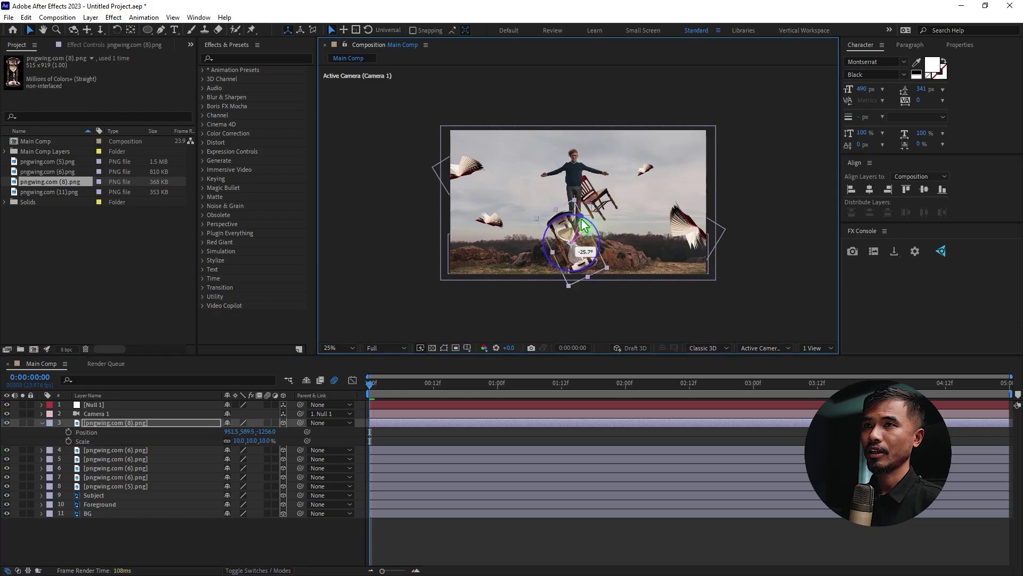
left_click_drag(589, 271, 596, 281)
Duplicate the hourglass layer and set the copy's Z position to 0.
key("ctrl+d")
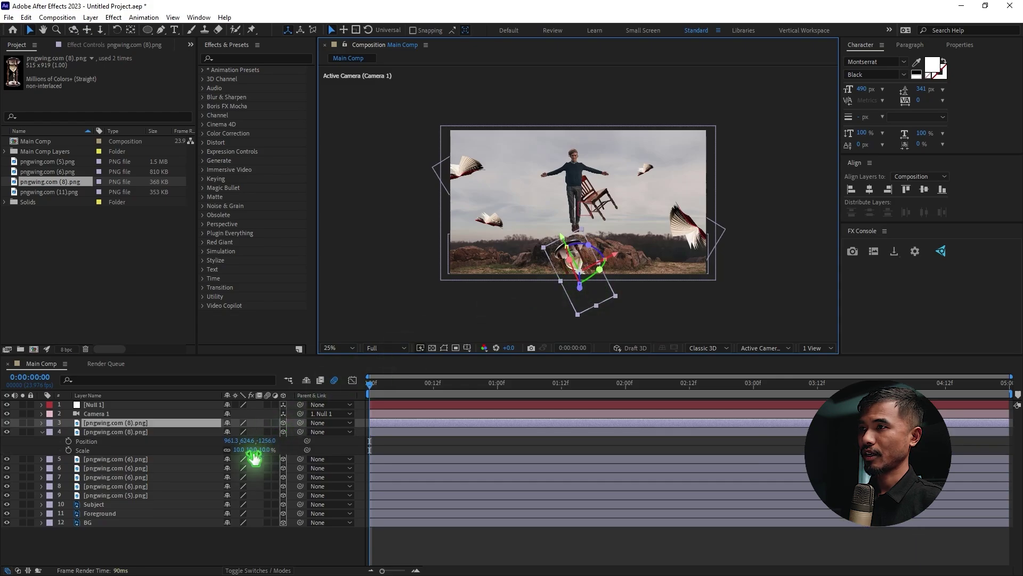
key("p")
left_click(266, 432)
type("0")
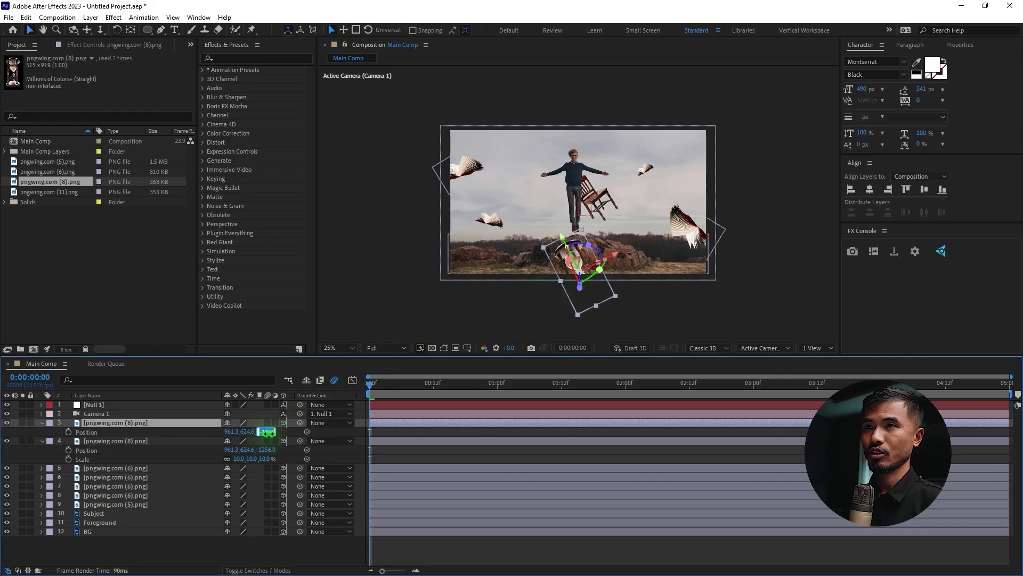
key("Return")
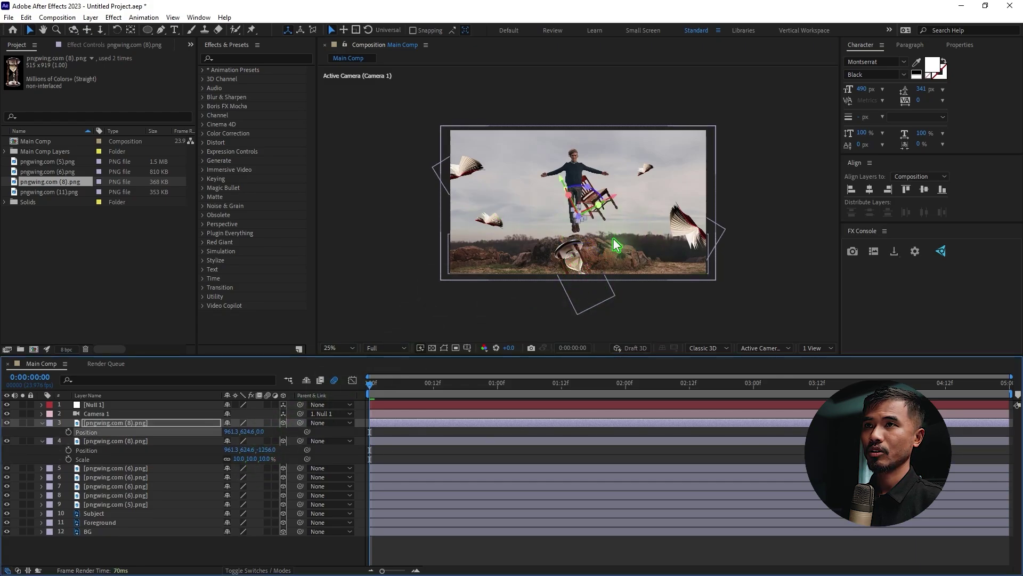
Place the hourglass copy in the sky below the small right-hand book at Z position -183, tilted slightly clockwise.
scroll(616, 245, "up", 2)
left_click_drag(559, 235, 760, 156)
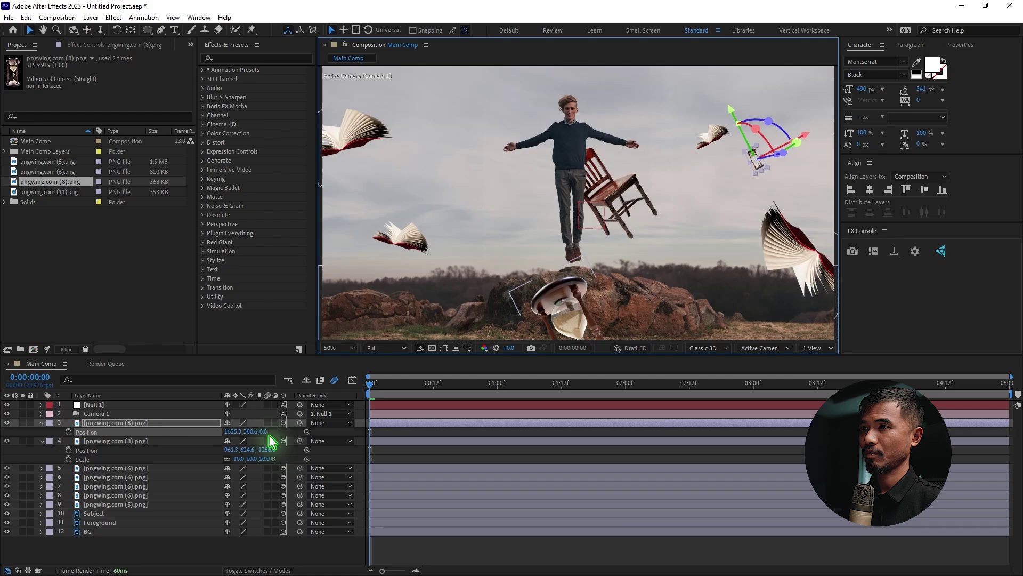
left_click_drag(266, 438, 168, 437)
left_click_drag(781, 156, 767, 176)
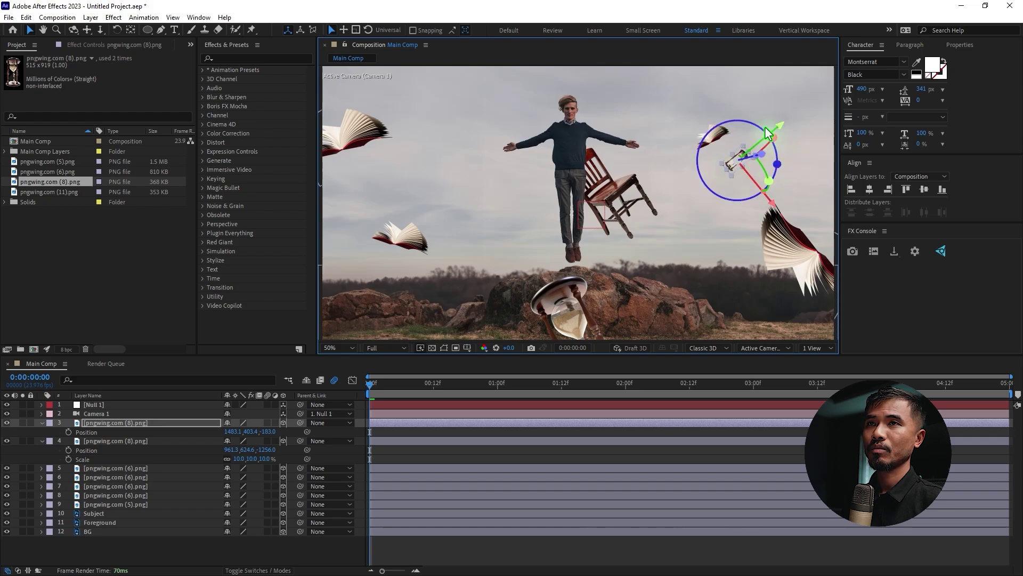
left_click_drag(766, 129, 749, 180)
Duplicate the foreground hourglass and place the copy in the sky just left of the man at Z position -880.
key("comma")
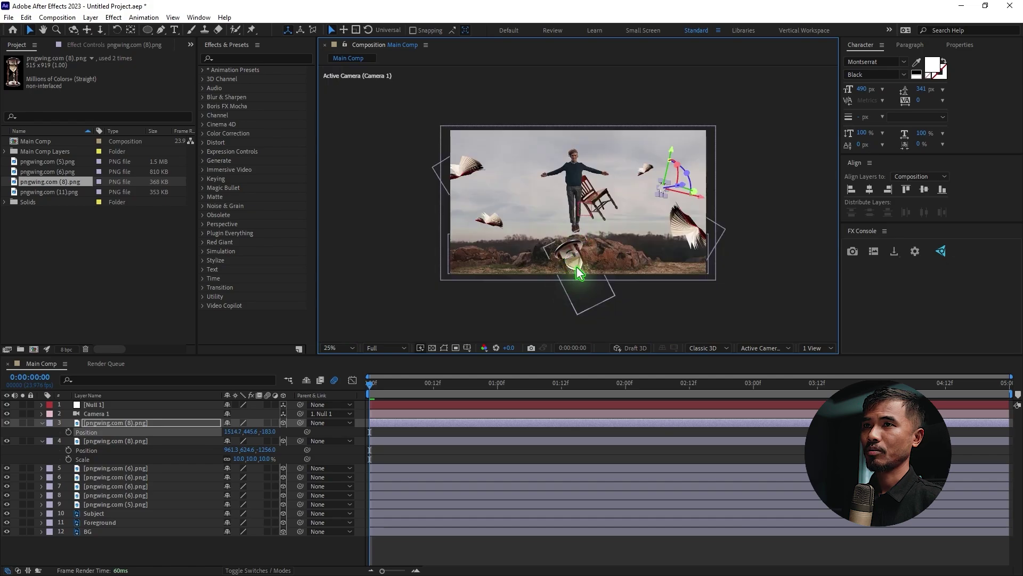
left_click(579, 273)
key("ctrl+d")
left_click_drag(583, 271, 545, 232)
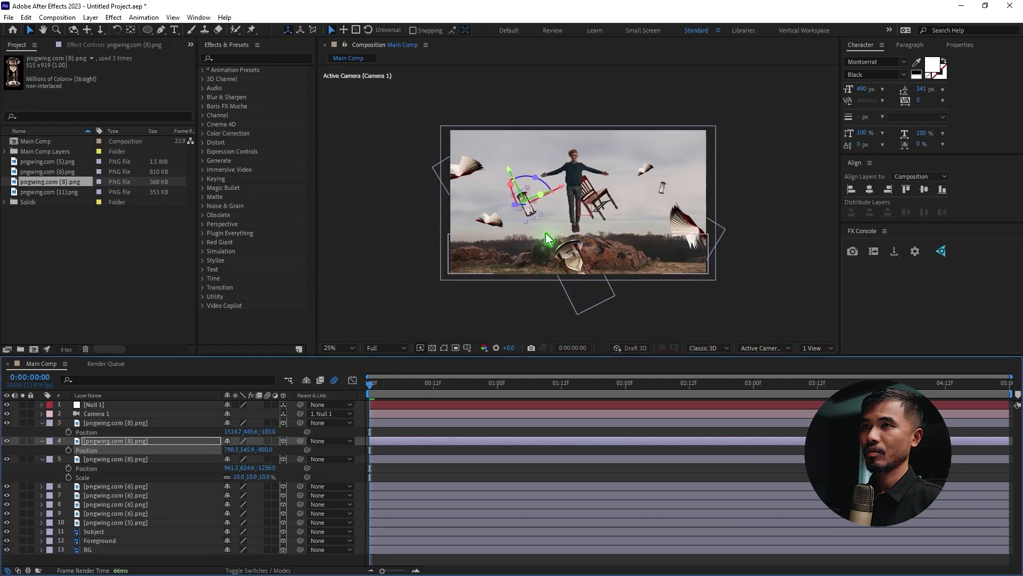
Nudge the sky hourglass beside the man to about X 785, Y 536, preview the camera move, and collapse the expanded hourglass properties.
key("period")
left_click_drag(483, 225, 475, 216)
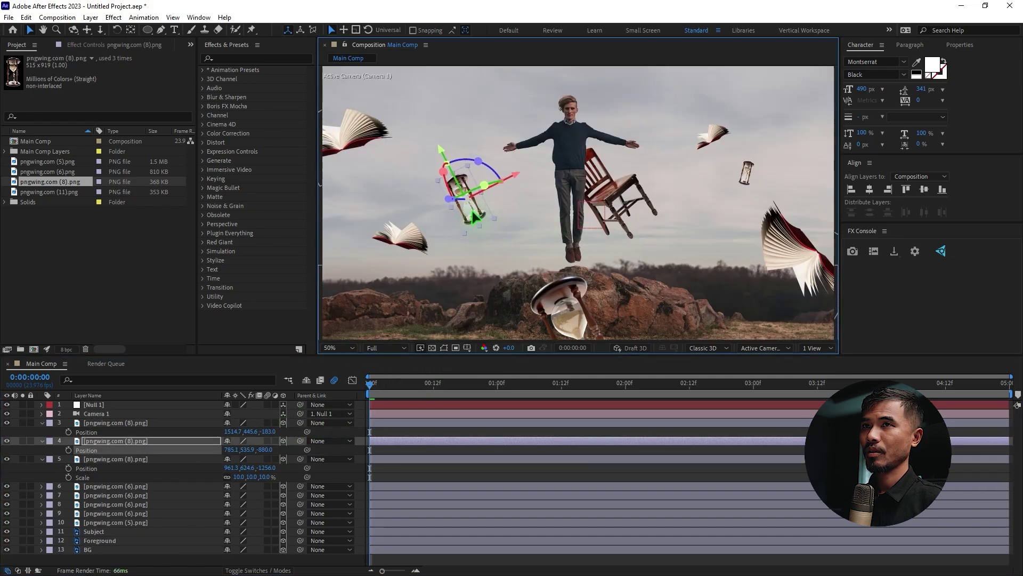
left_click_drag(412, 389, 322, 429)
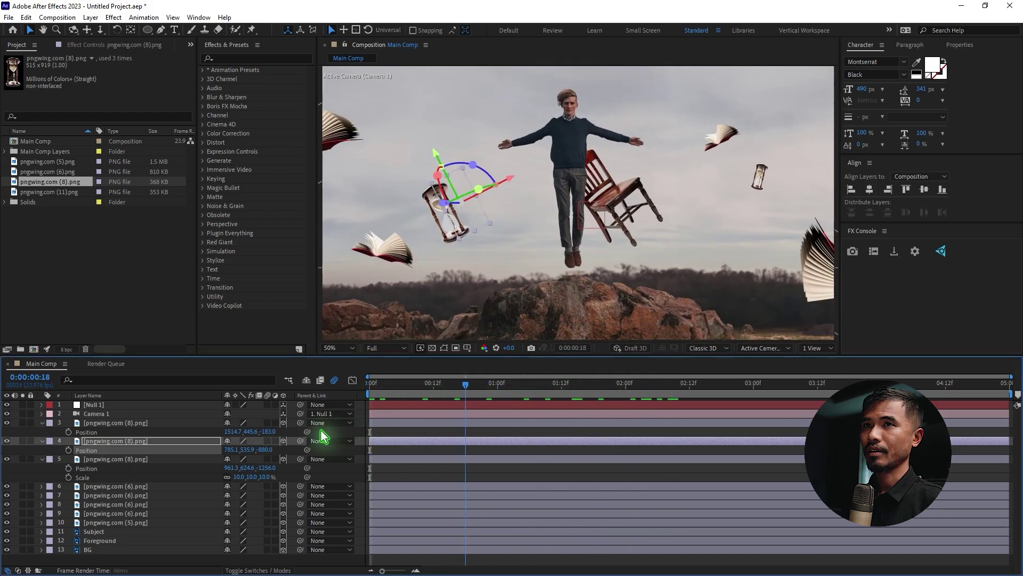
left_click(41, 441)
left_click(42, 450)
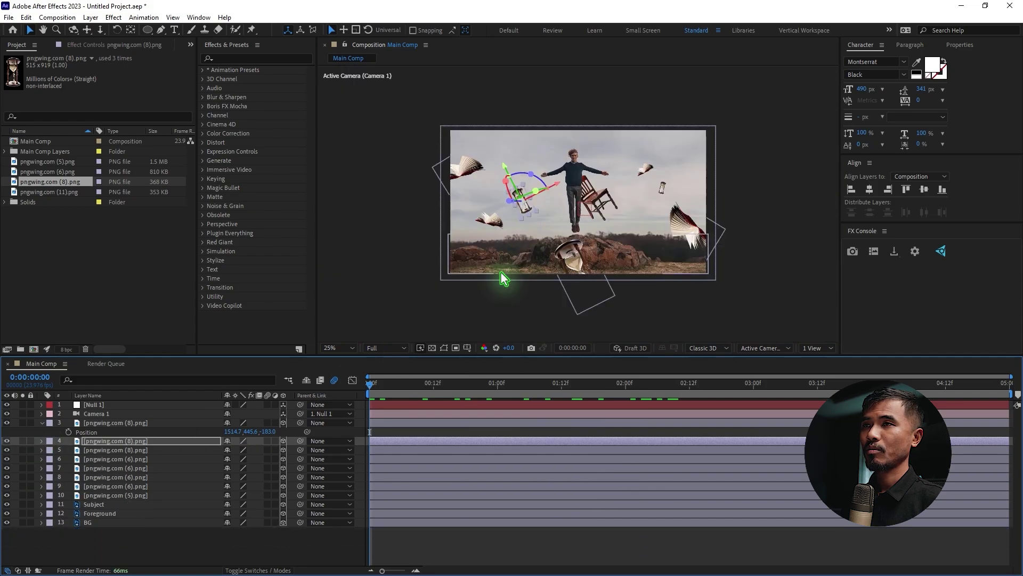
Duplicate the upper-left book and place the copy over the lower-left ground, tilted differently and shifted in Z depth.
scroll(478, 264, "up", 1)
left_click(353, 136)
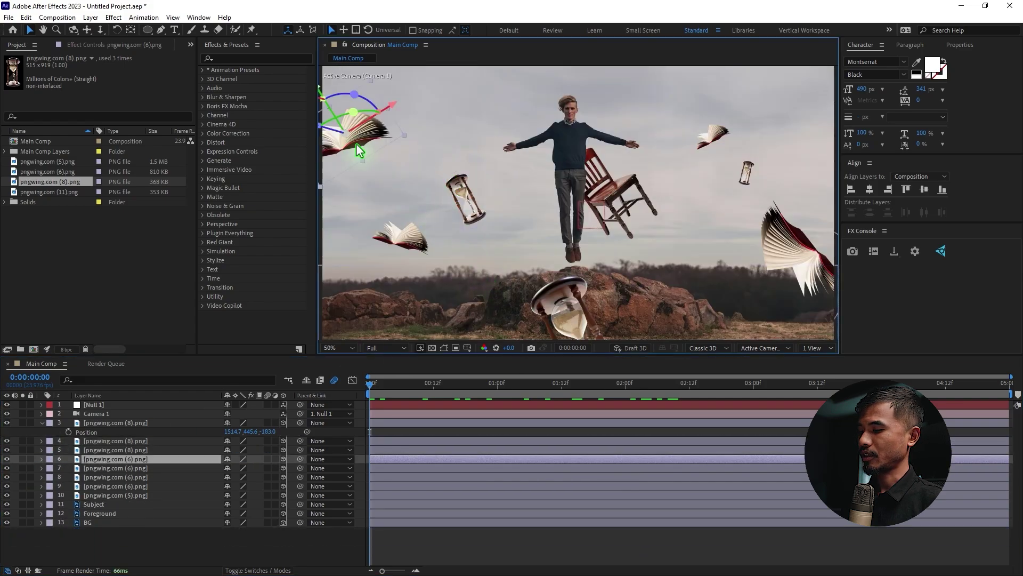
key("ctrl+d")
left_click_drag(389, 236, 402, 278)
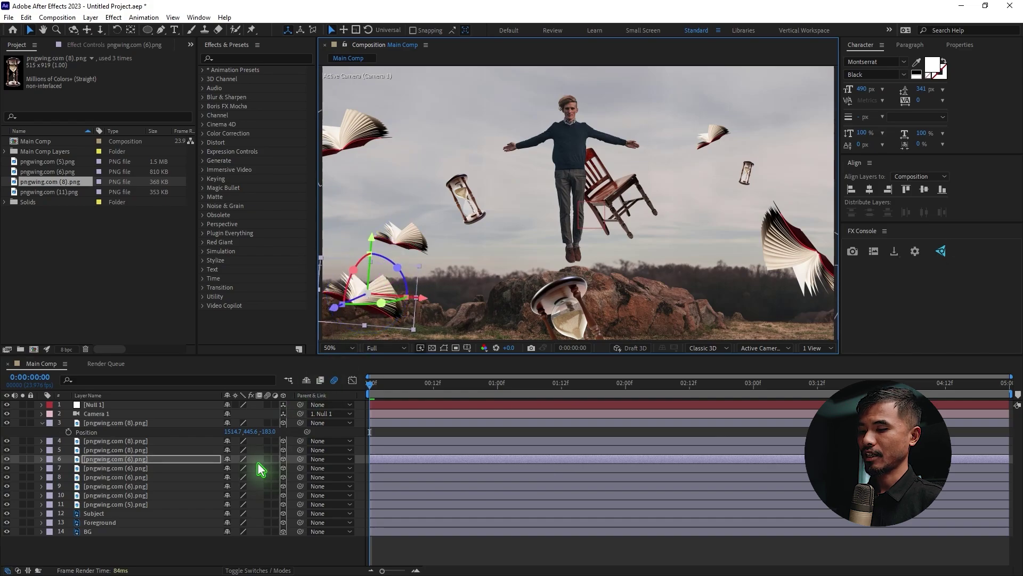
key("p")
left_click_drag(272, 474, 213, 475)
Position the book copy at the lower-left frame edge at about X 652, Y 675, Z -967, and collapse the open layer properties.
key("h")
left_click_drag(433, 298, 555, 235)
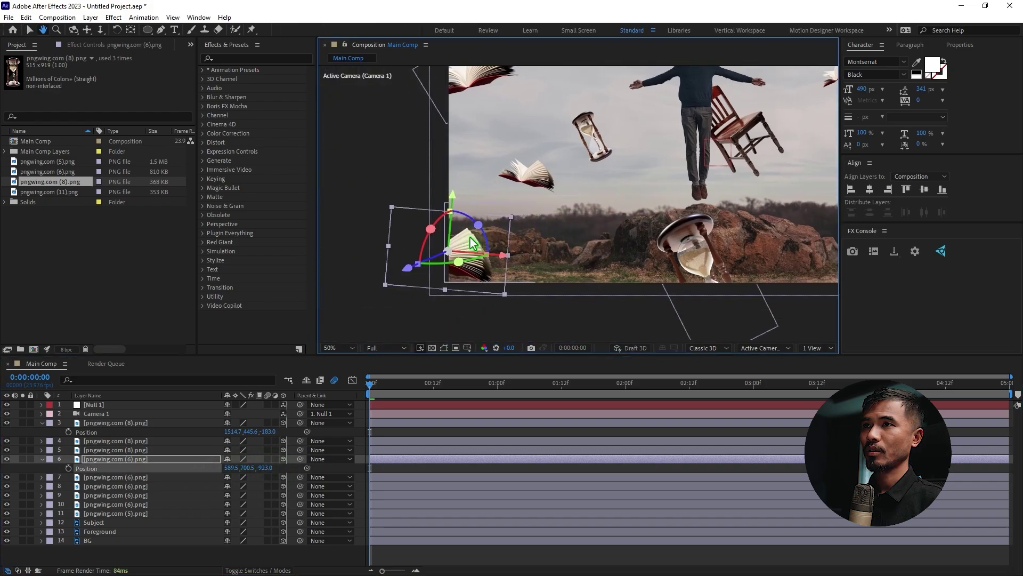
key("v")
left_click_drag(479, 241, 504, 234)
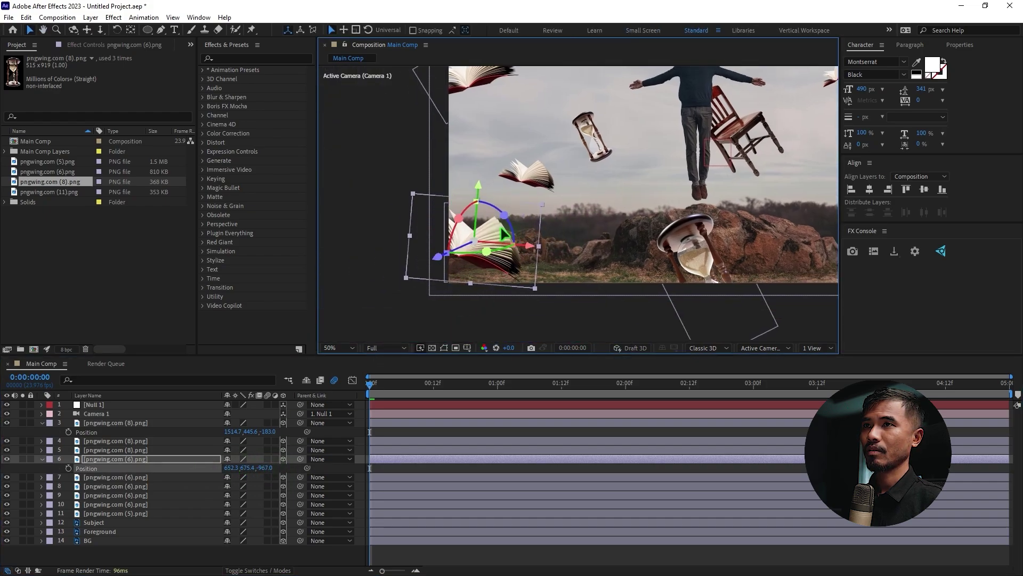
scroll(644, 204, "down", 2)
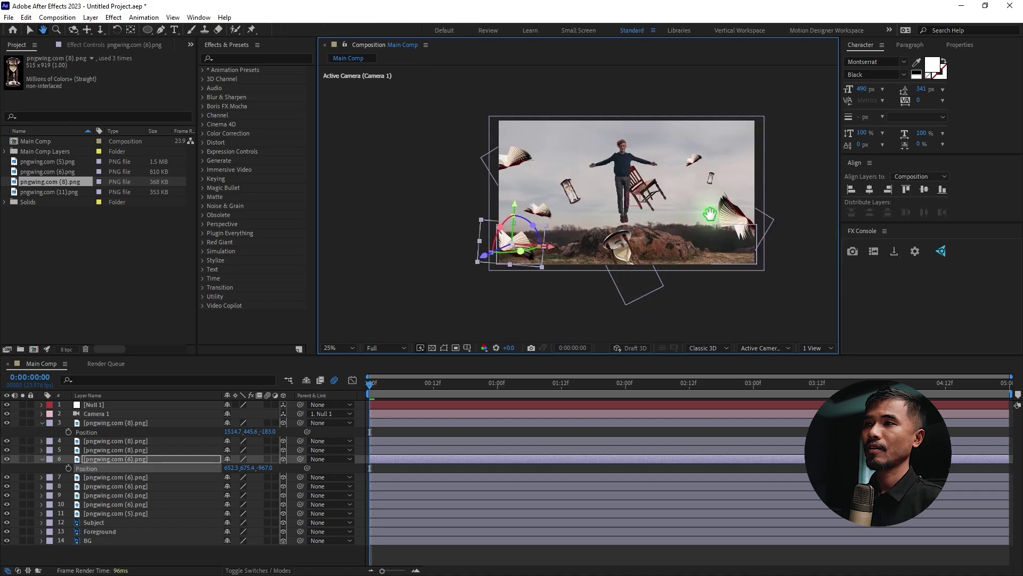
left_click(42, 423)
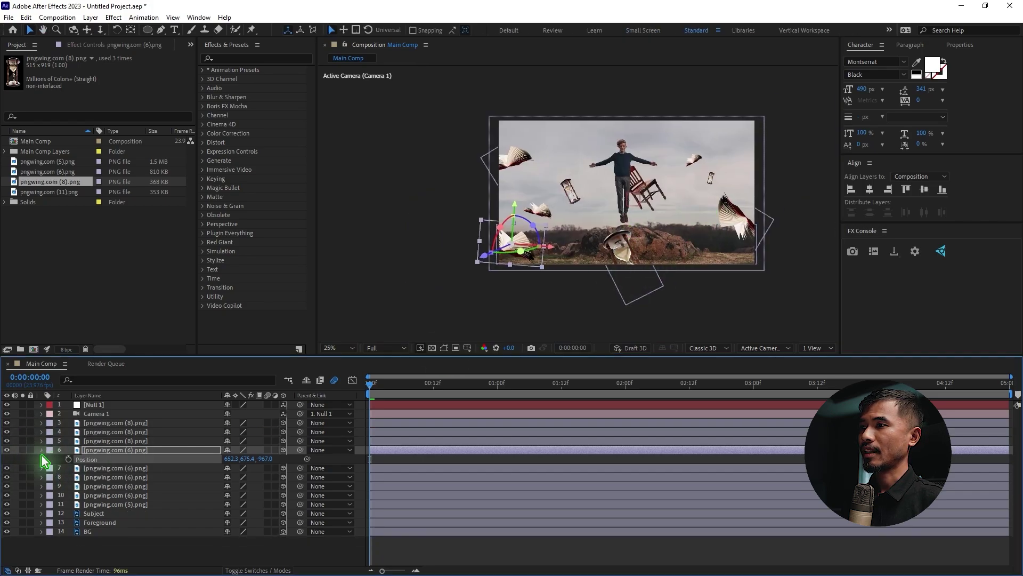
left_click(42, 450)
Add the lantern image pngwing.com (11).png as a 3D layer directly below Camera 1 and shrink it to about 43%.
left_click(121, 544)
left_click_drag(58, 192, 190, 423)
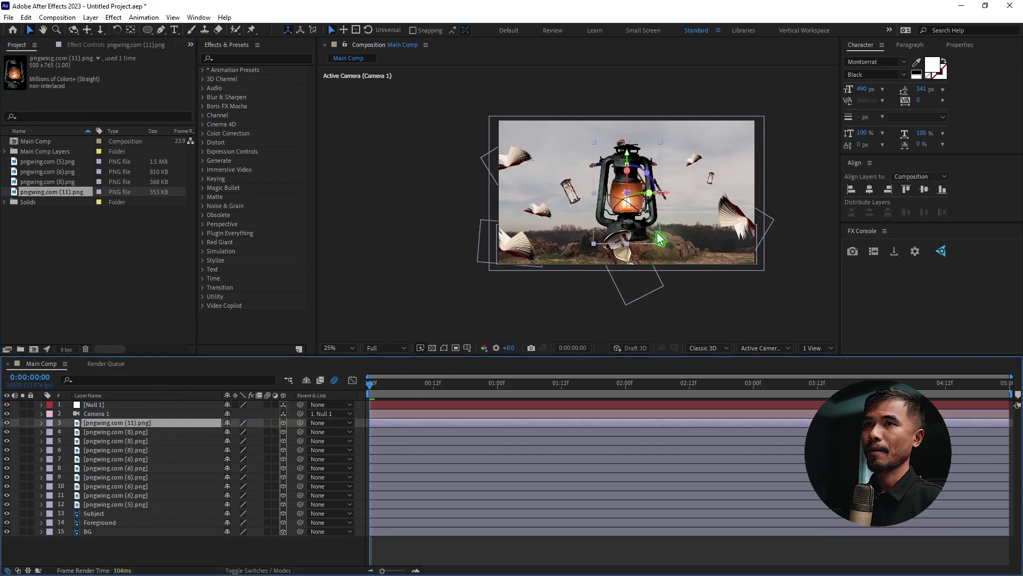
key("period")
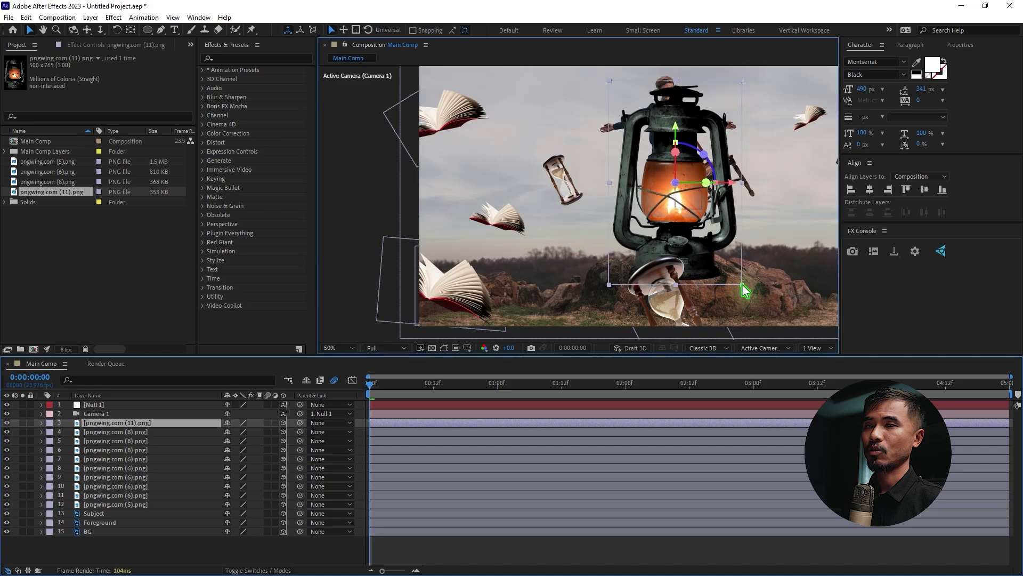
left_click_drag(743, 285, 704, 211)
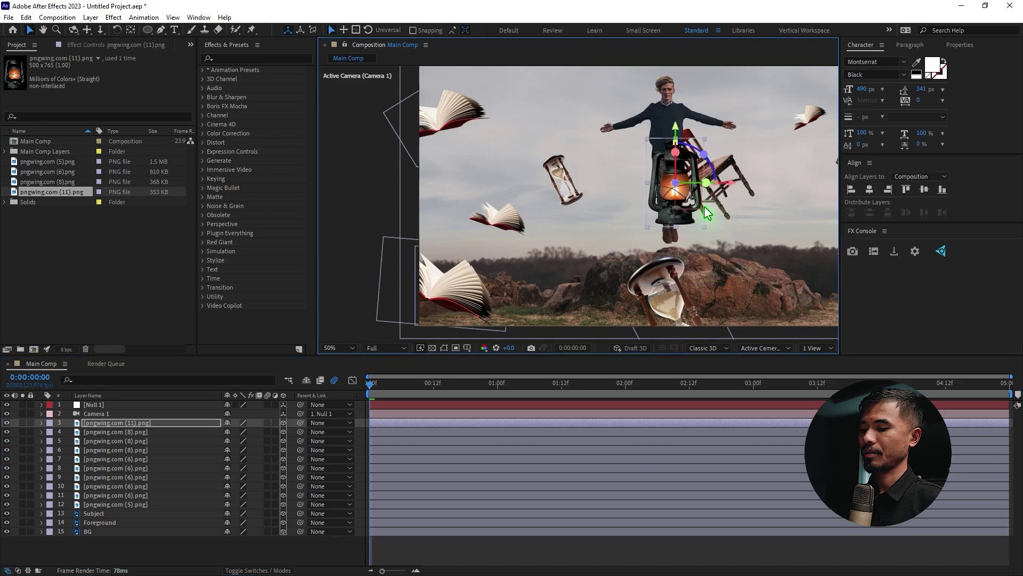
Bring the lantern closer to the camera in Z and set its scale to 20%.
key("p")
left_click_drag(263, 433, 248, 433)
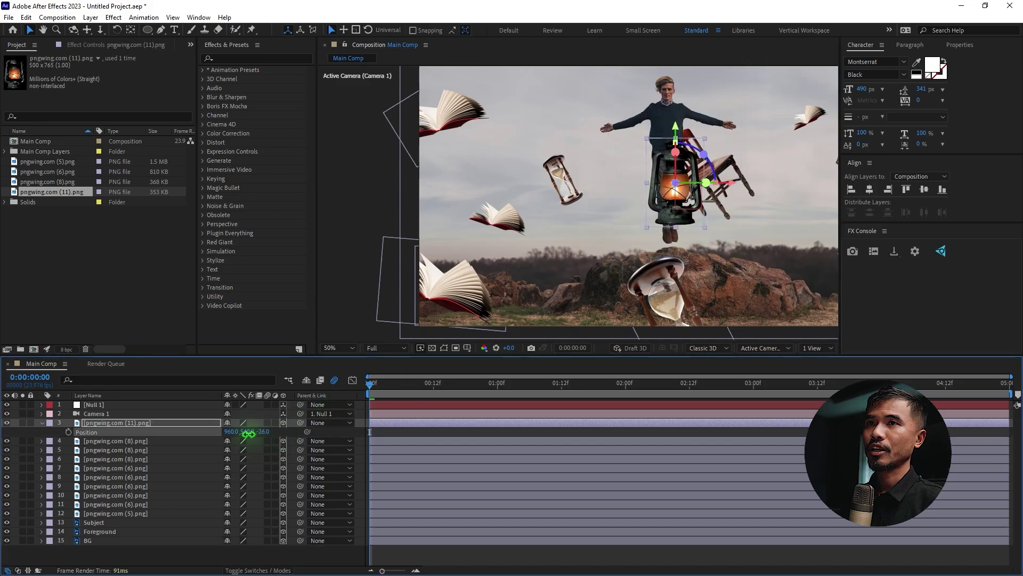
key("s")
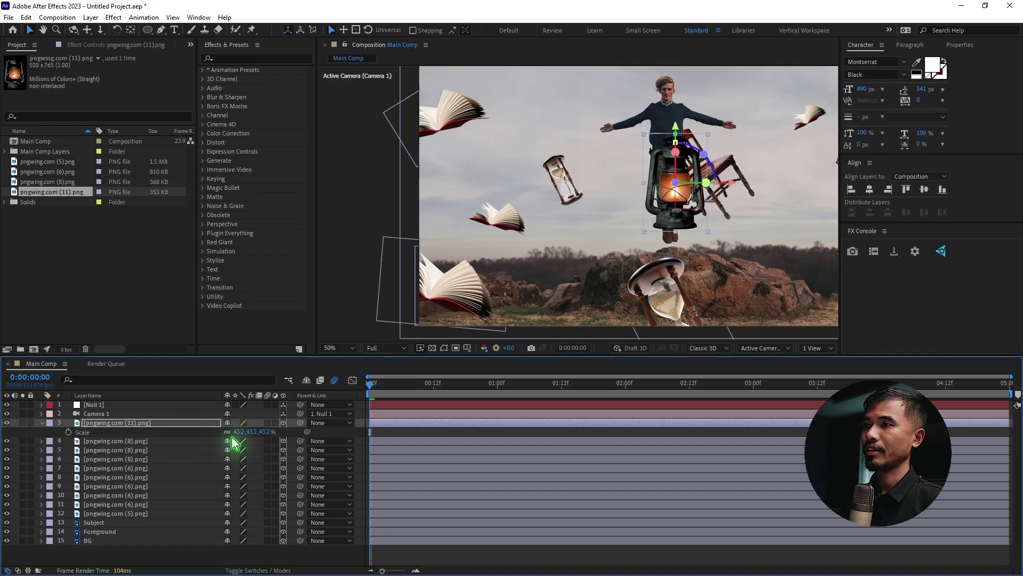
left_click(238, 432)
type("10")
key("Return")
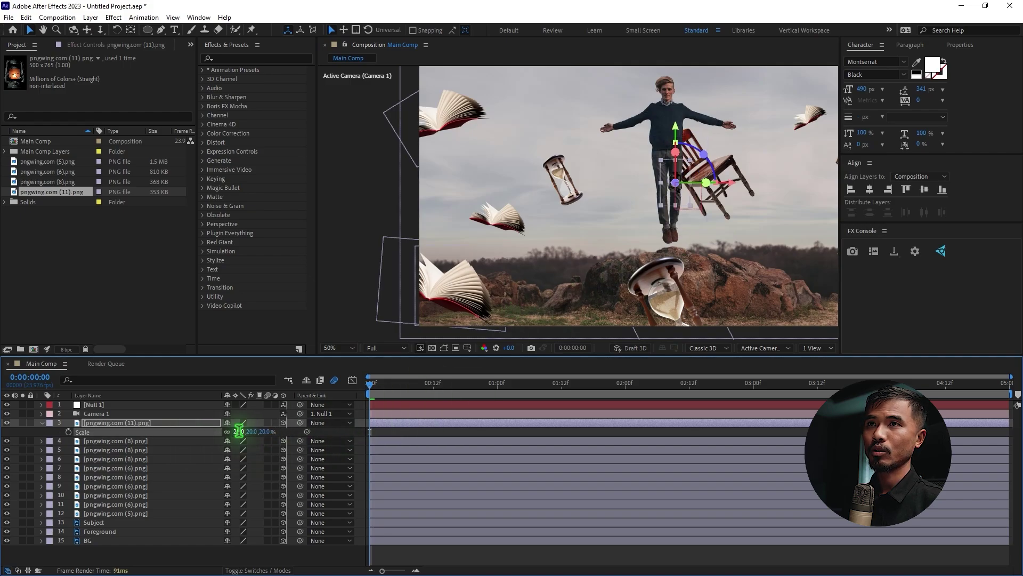
Move the lantern into the sky just left of the man's lower legs and tilt it counterclockwise.
left_click_drag(688, 200, 653, 216)
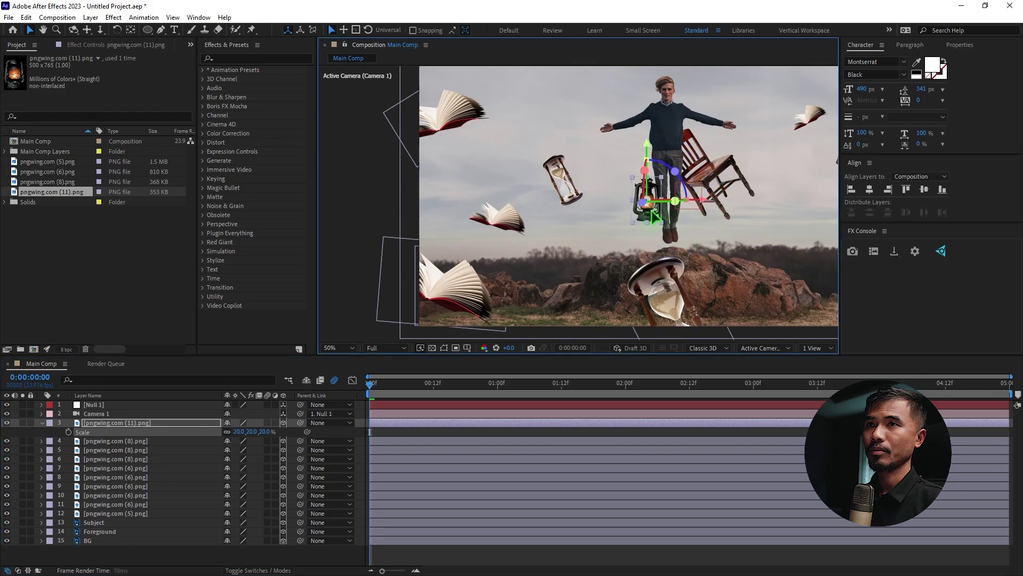
left_click_drag(661, 176, 646, 172)
key("slash")
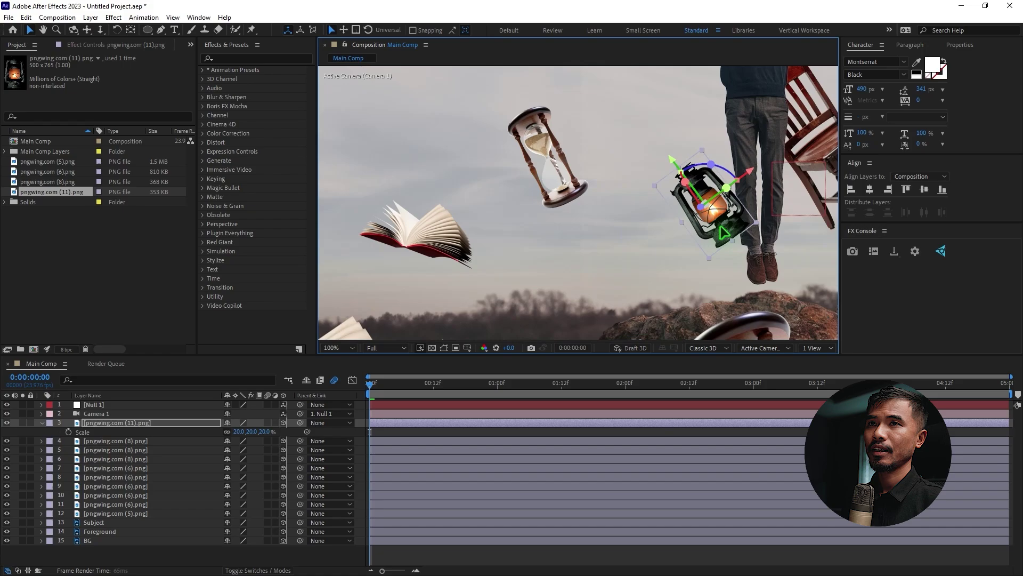
left_click_drag(723, 232, 716, 236)
Set the lantern's scale to 15% and rotate it slightly clockwise.
left_click(238, 432)
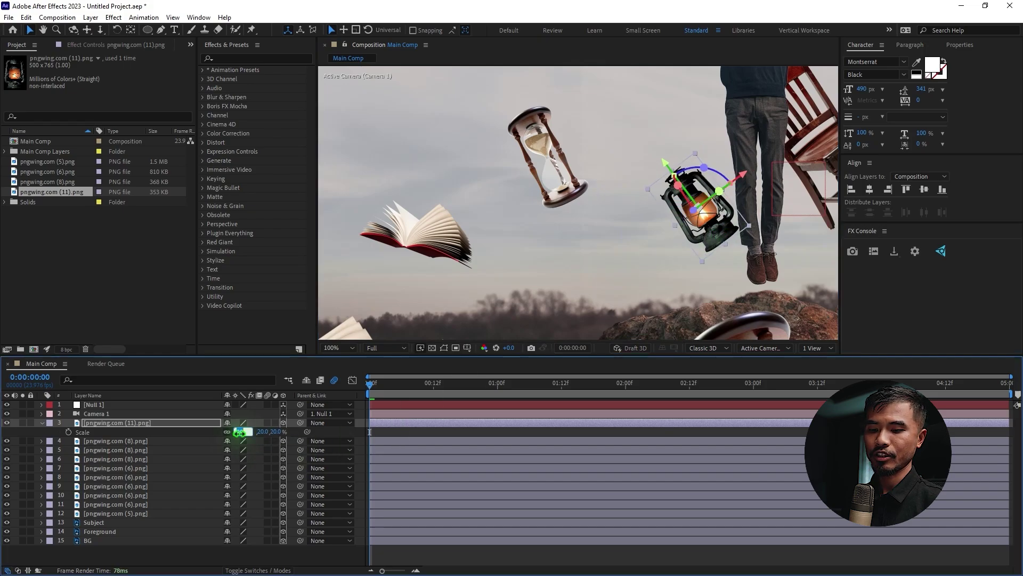
type("15")
key("Return")
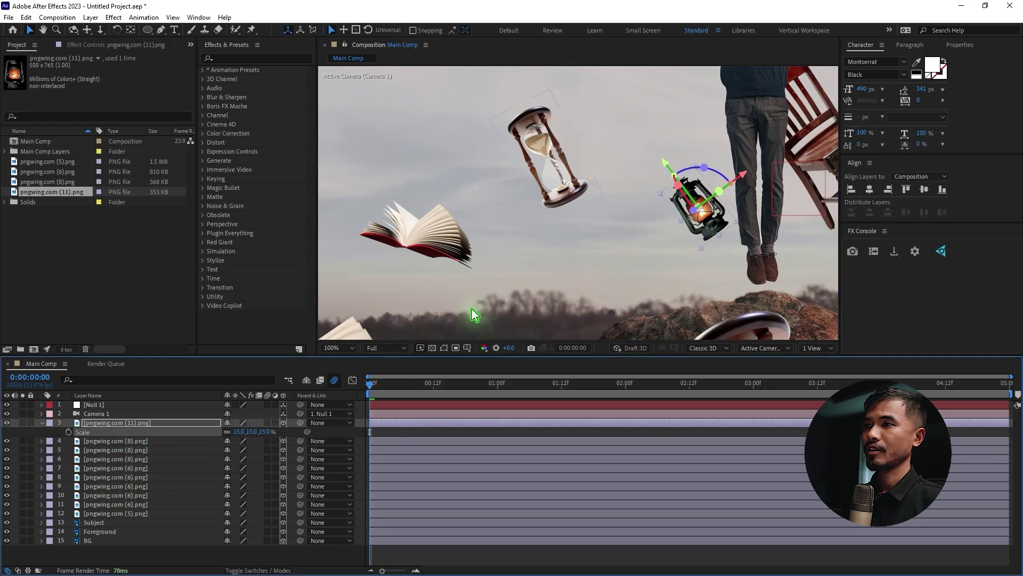
left_click_drag(691, 171, 720, 171)
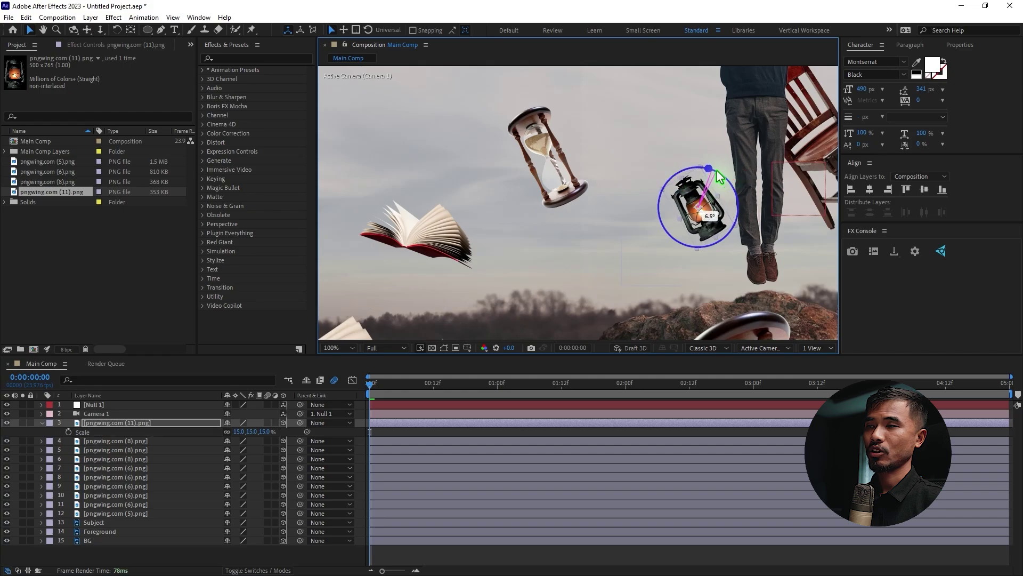
key("s")
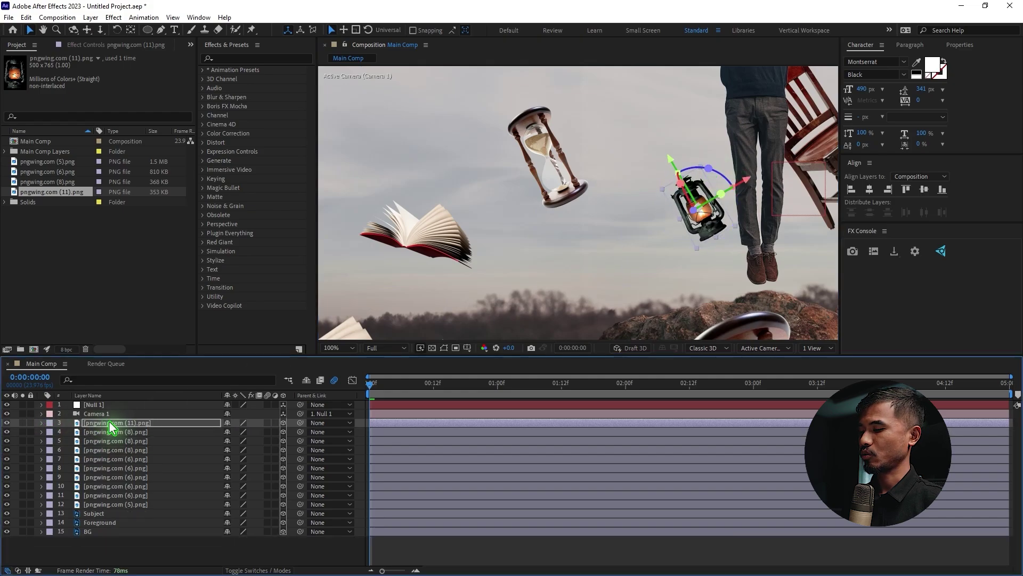
Duplicate the lantern layer and apply the Glow effect to the upper copy.
key("ctrl+d")
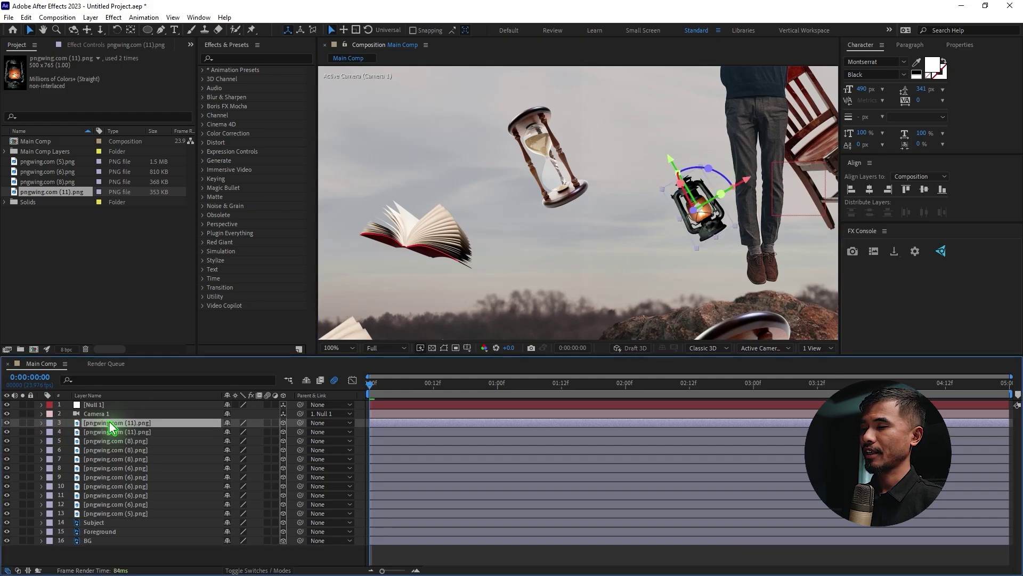
key("ctrl+space")
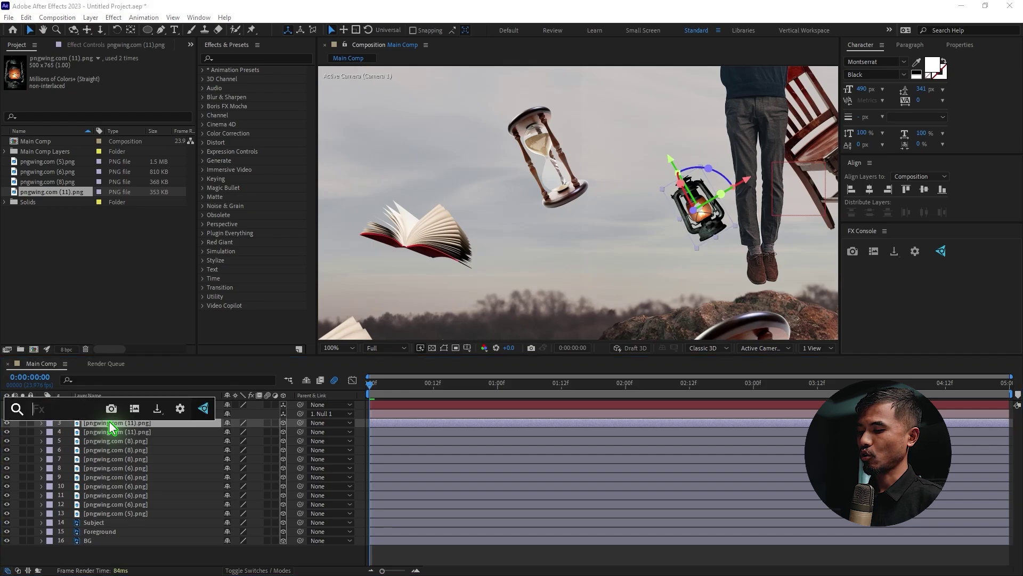
type("glow")
key("Return")
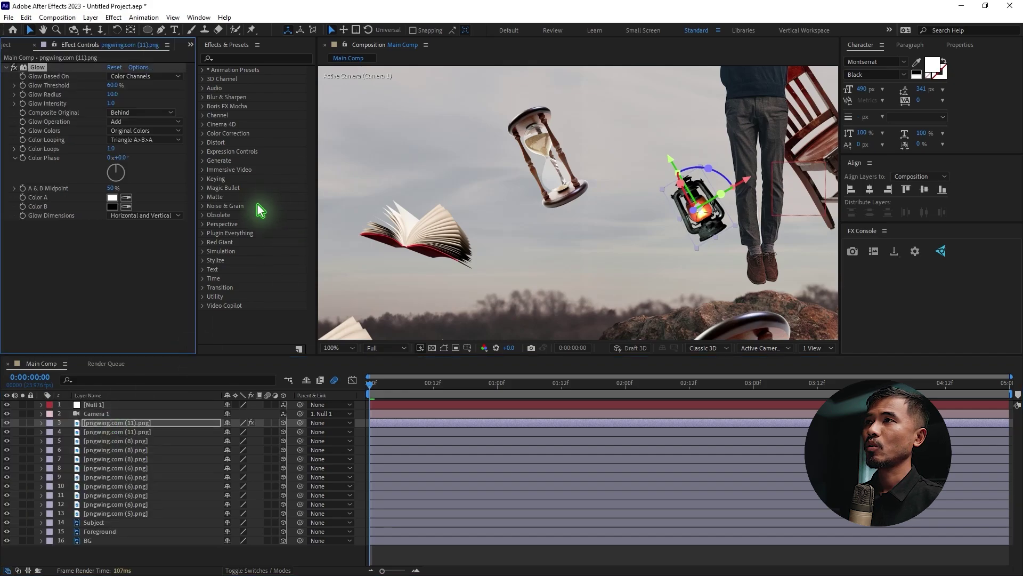
Set the lantern copy to Screen blending and tune its Glow to threshold 62%, radius 46 and intensity 2.6.
scroll(752, 229, "up", 2)
left_click_drag(736, 238, 502, 210)
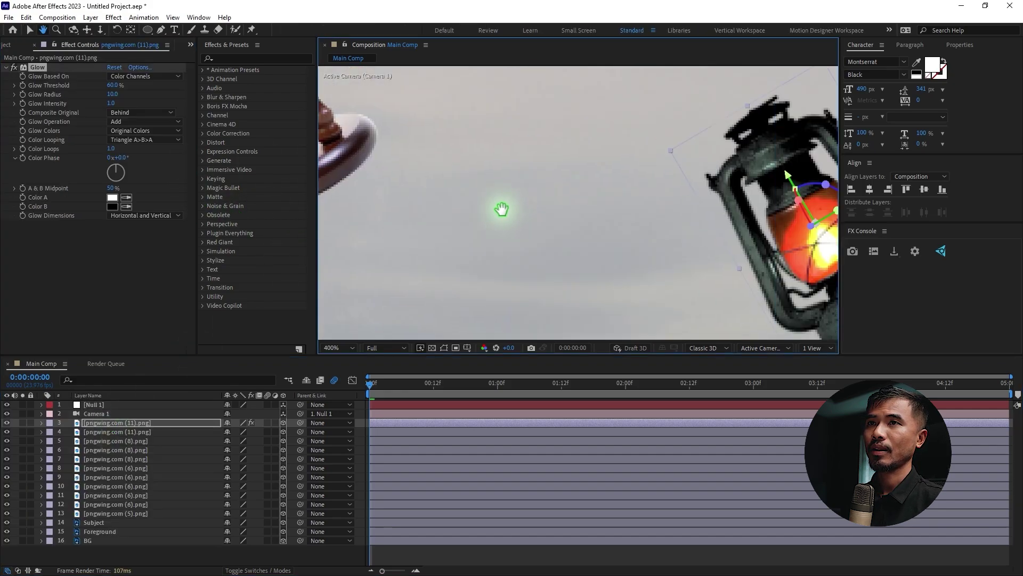
scroll(517, 224, "up", 3)
left_click_drag(632, 229, 560, 207)
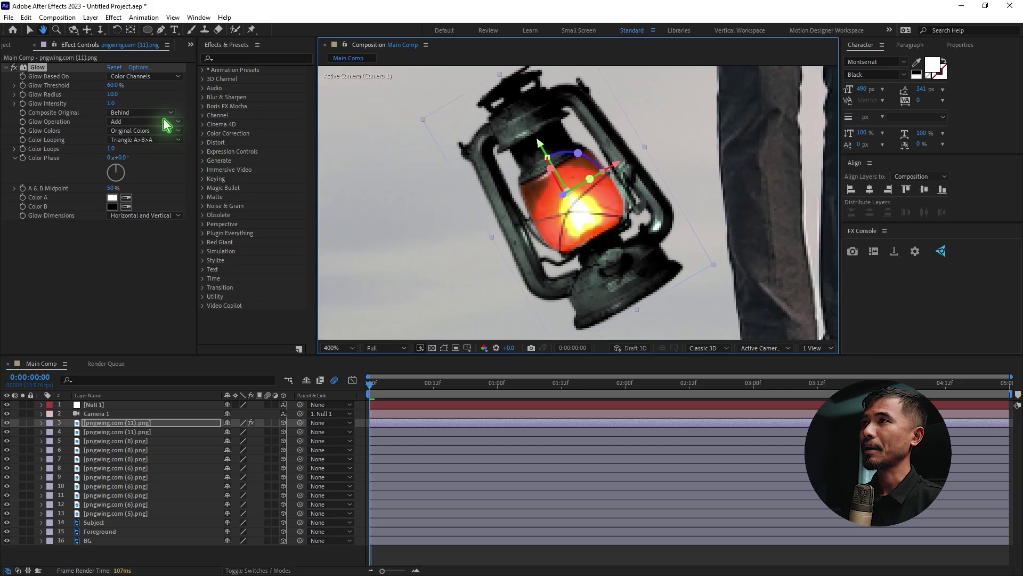
left_click_drag(90, 93, 176, 107)
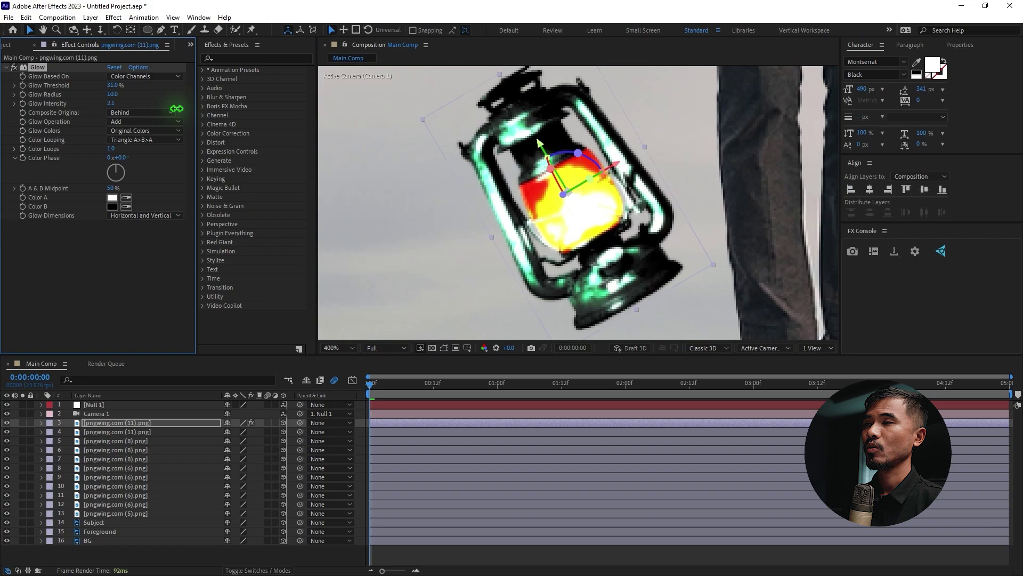
left_click_drag(90, 88, 245, 450)
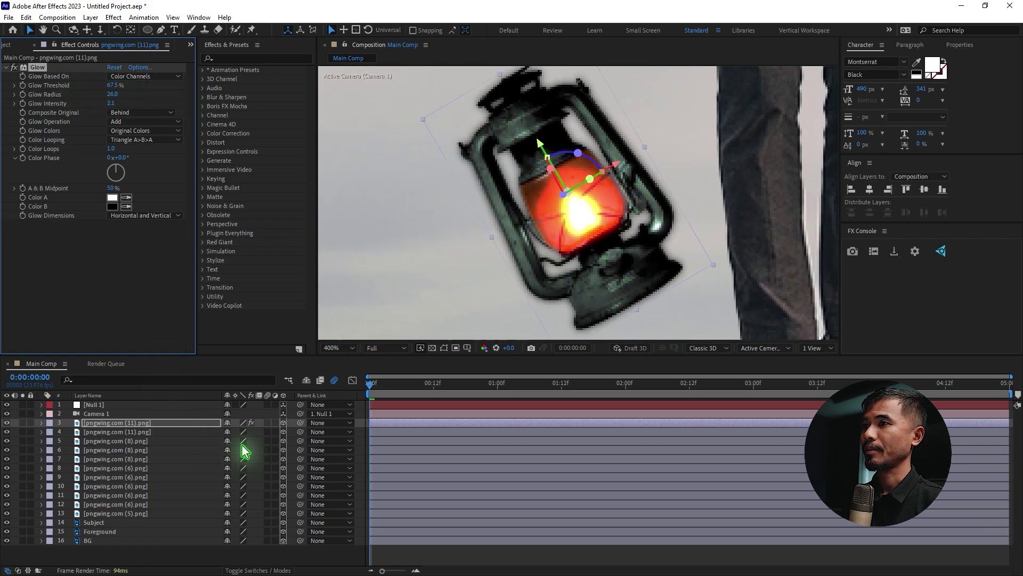
left_click(248, 570)
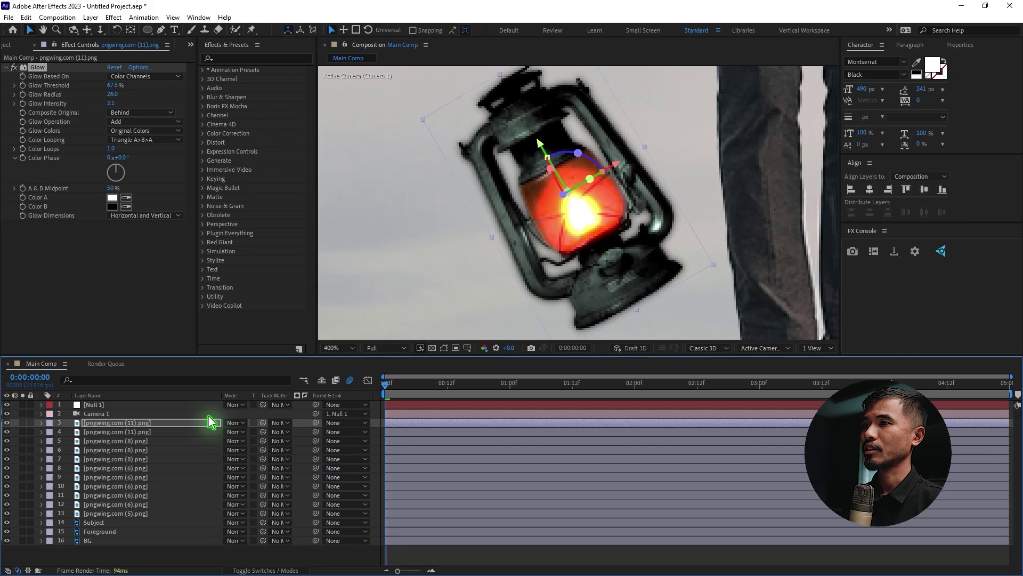
left_click(234, 423)
left_click(290, 243)
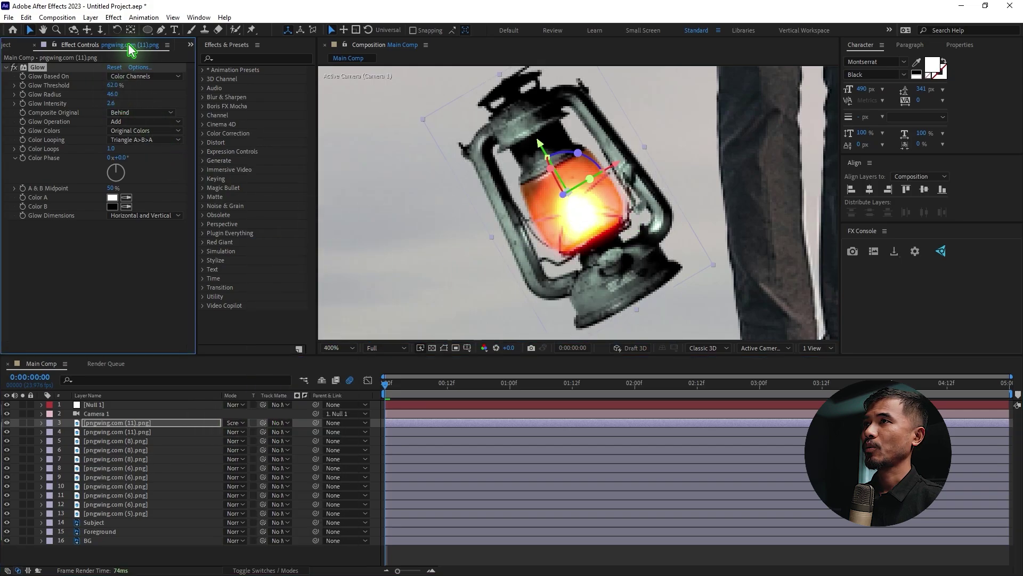
Draw an elliptical mask on the glowing lantern copy and center it over the lit glass globe.
left_click(147, 30)
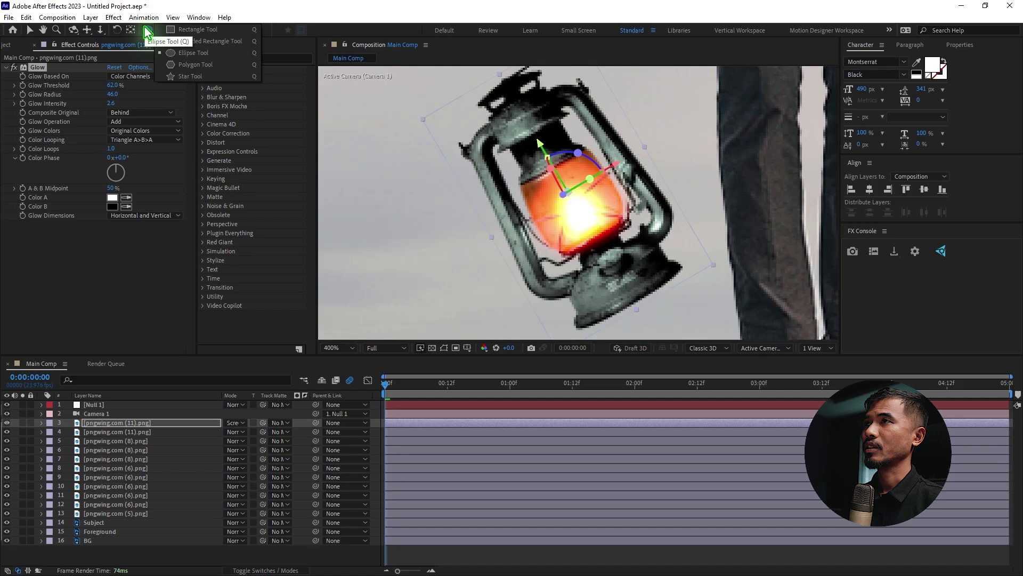
left_click(230, 54)
left_click(150, 425)
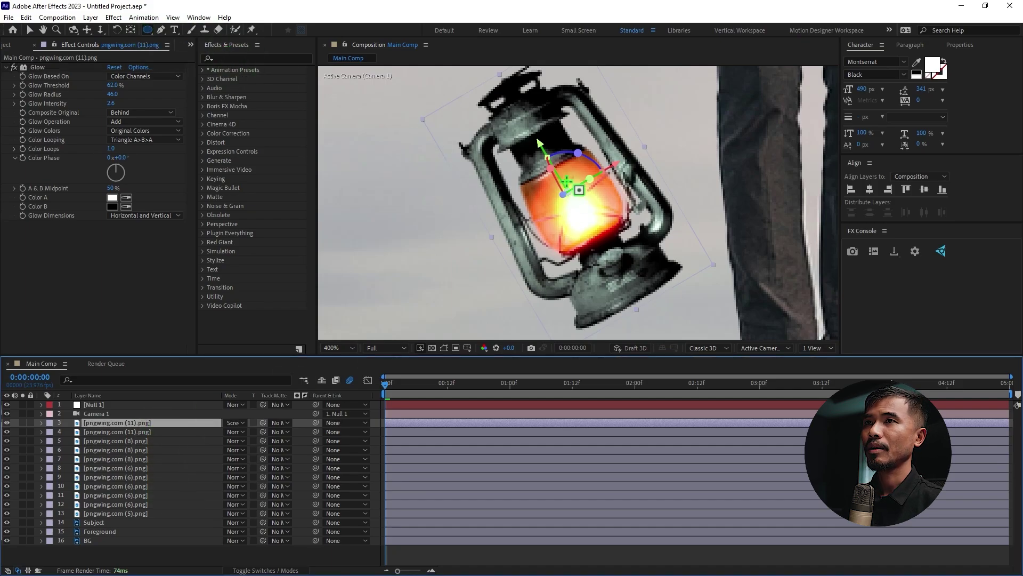
left_click_drag(539, 144, 637, 223)
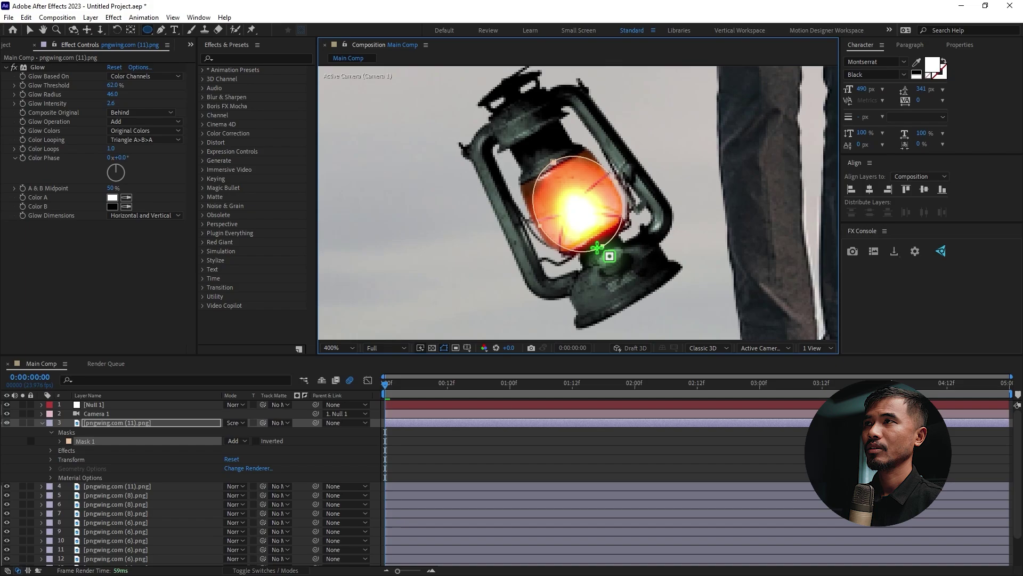
key("v")
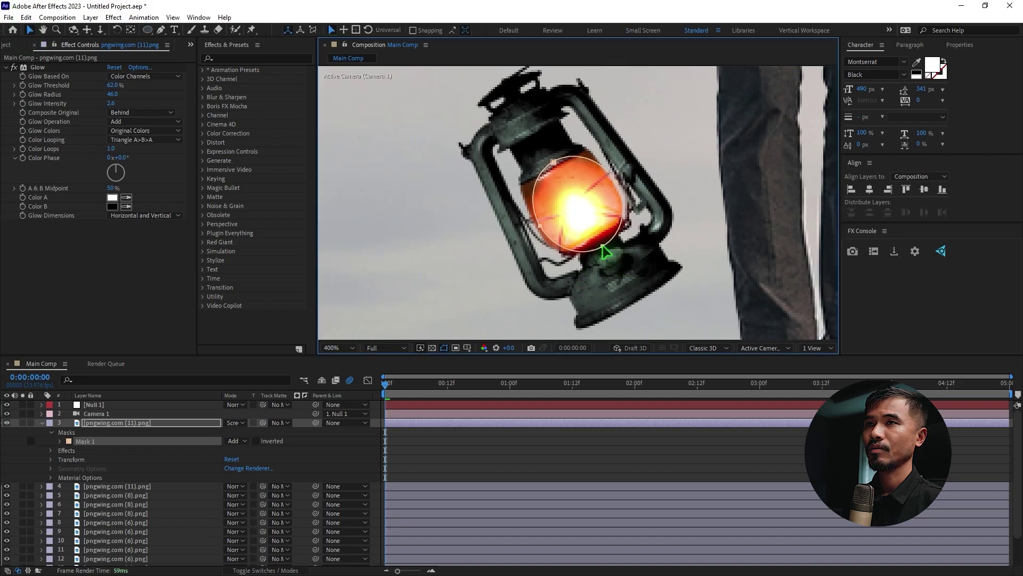
left_click_drag(580, 213, 572, 211)
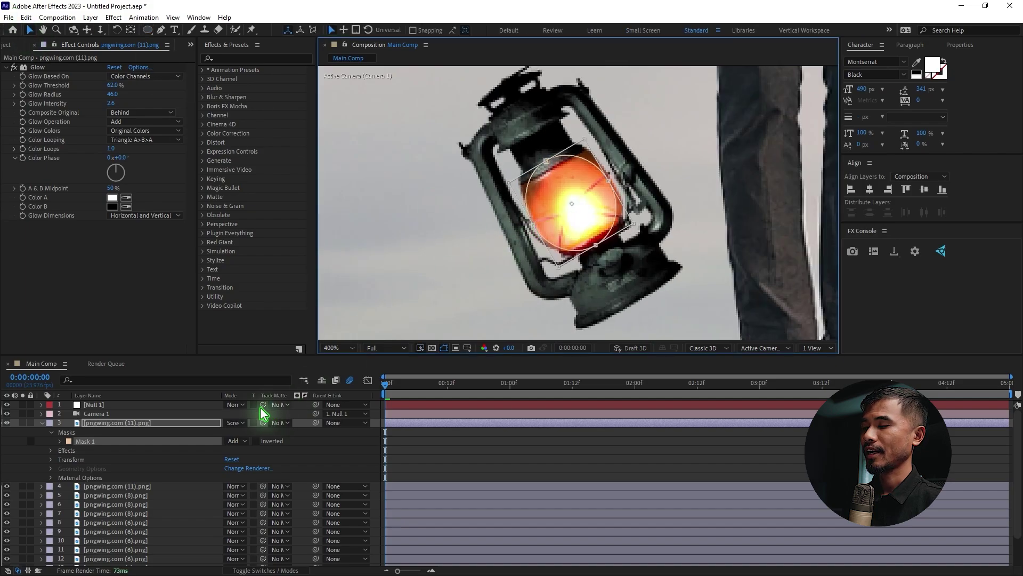
Feather the mask on the glowing lantern copy by 219 pixels and compare the glow with the layer hidden and shown.
key("f")
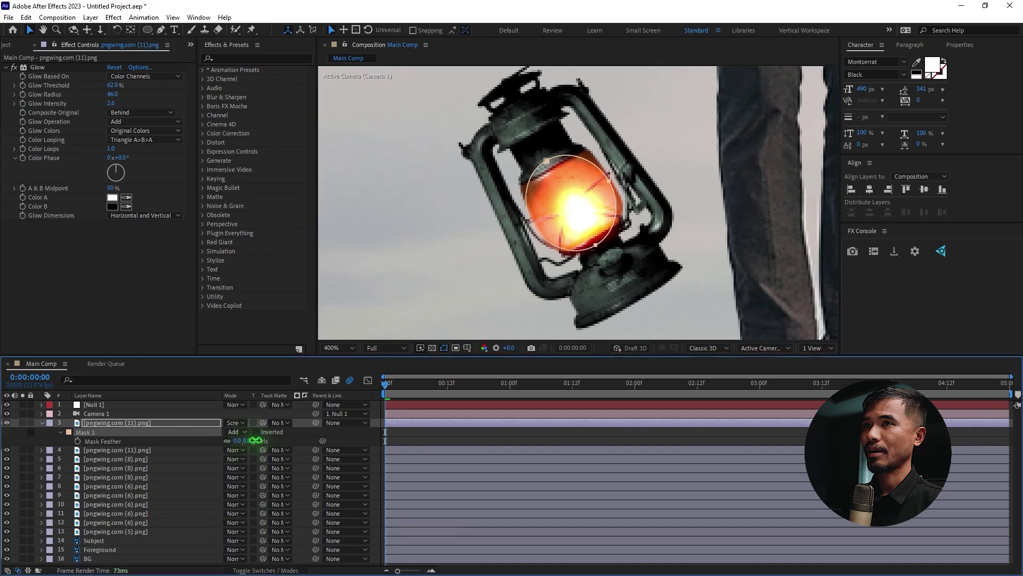
left_click_drag(256, 441, 357, 443)
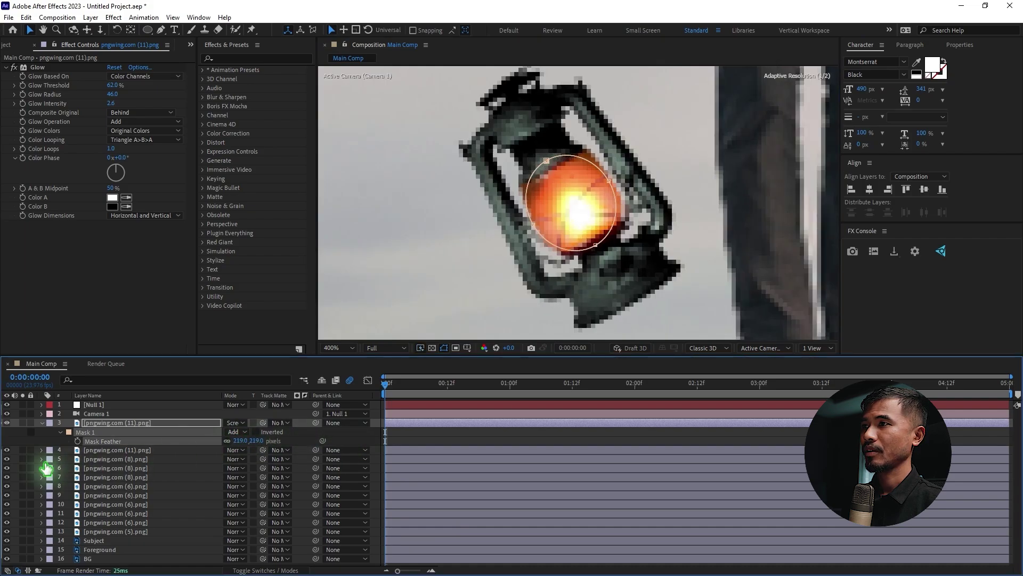
left_click(7, 424)
left_click(7, 424)
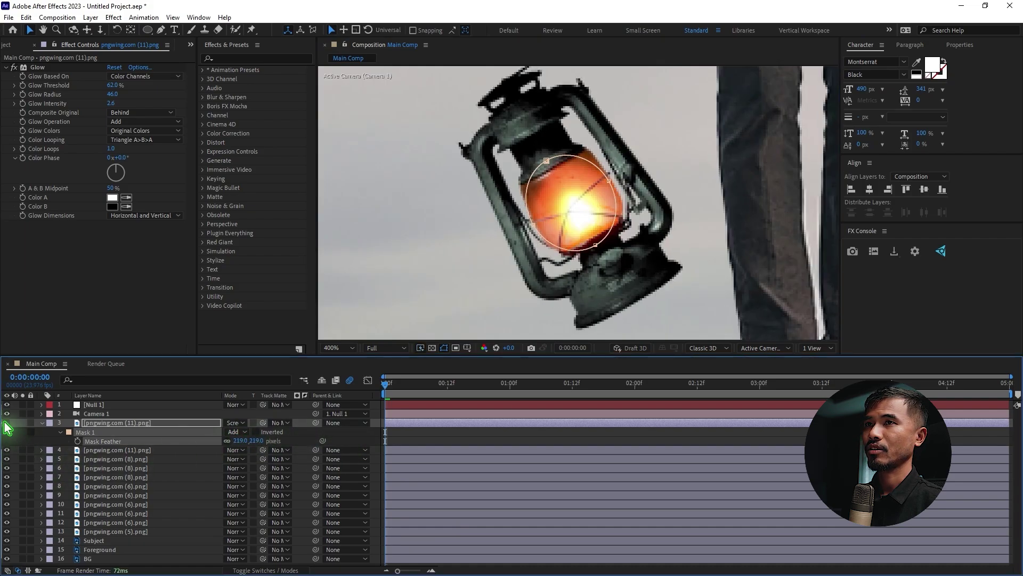
left_click(7, 424)
left_click(7, 424)
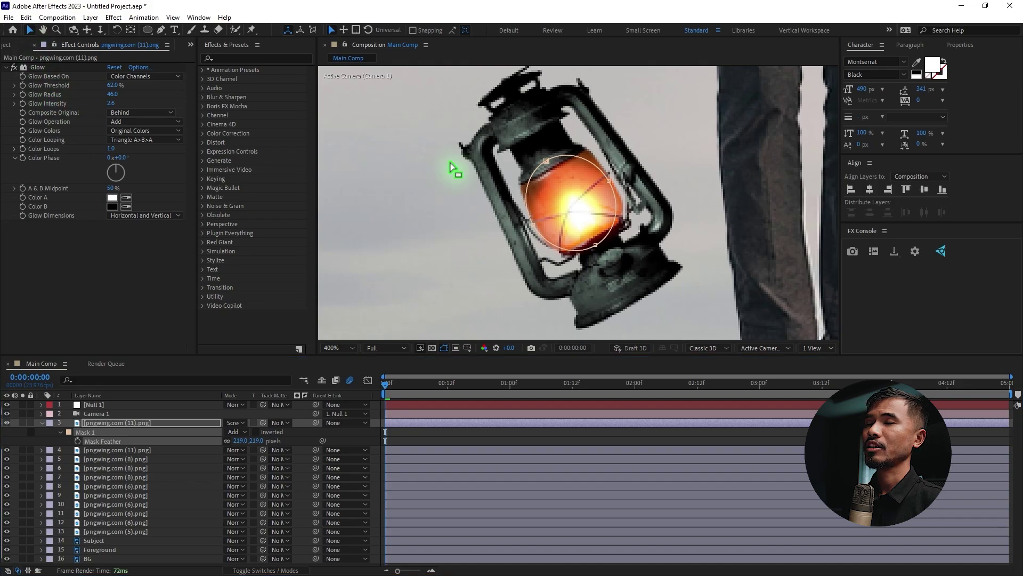
left_click(43, 423)
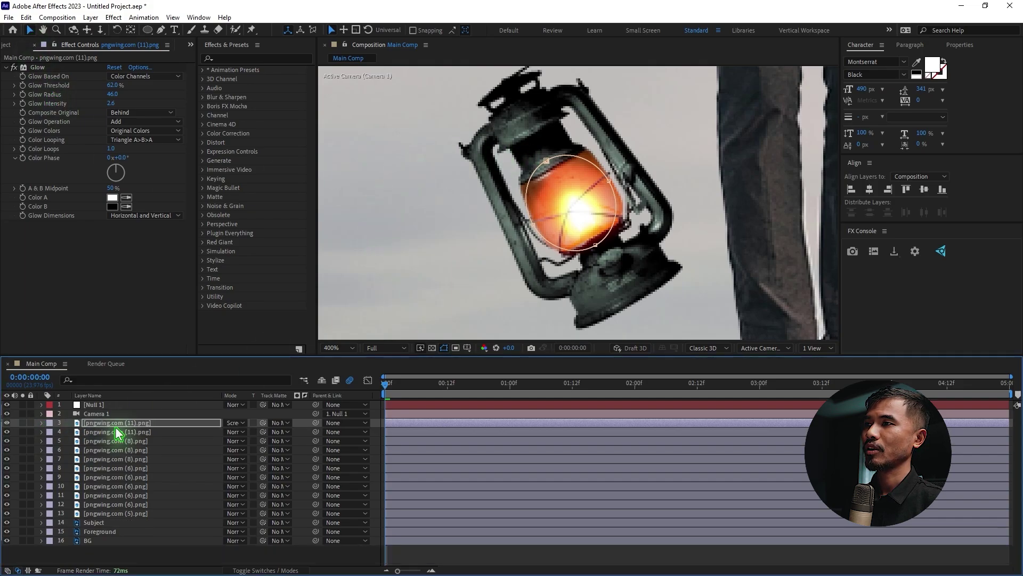
left_click(112, 425)
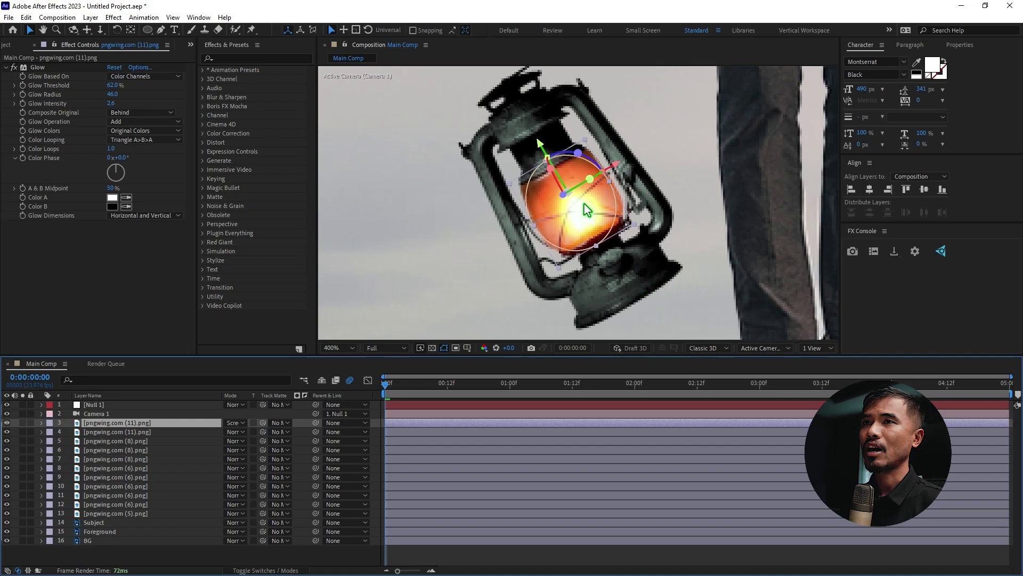
scroll(585, 207, "down", 6)
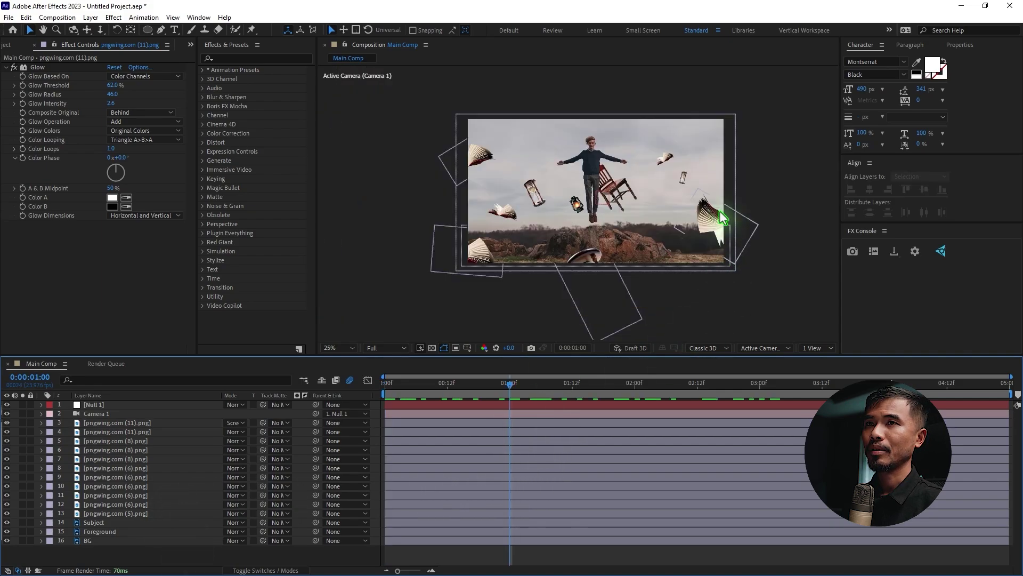
Duplicate the book at the scene's right edge, push the copy back to Z -692, and place it rotated beside the chair.
left_click(719, 210)
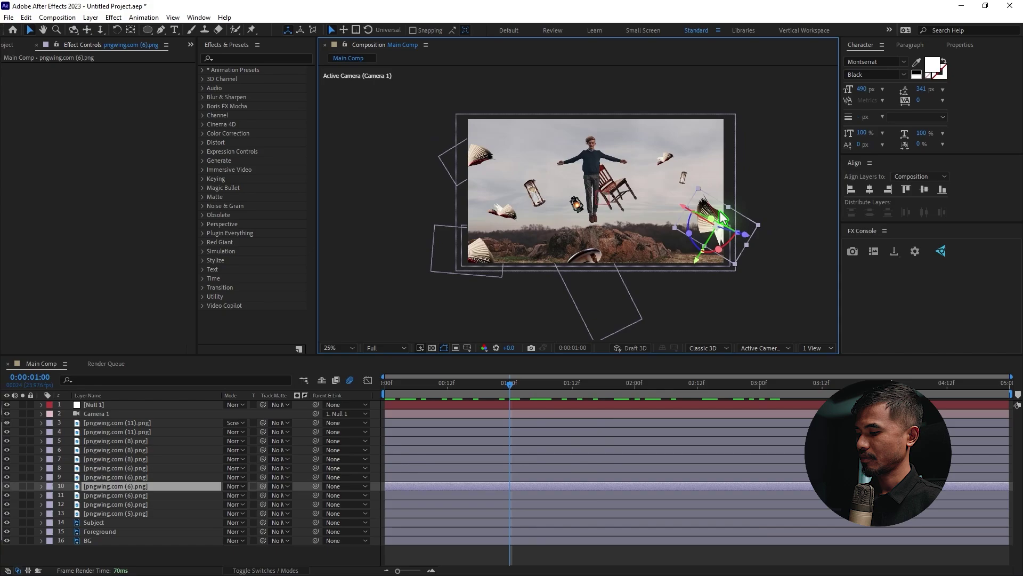
key("ctrl+d")
left_click_drag(728, 222, 665, 205)
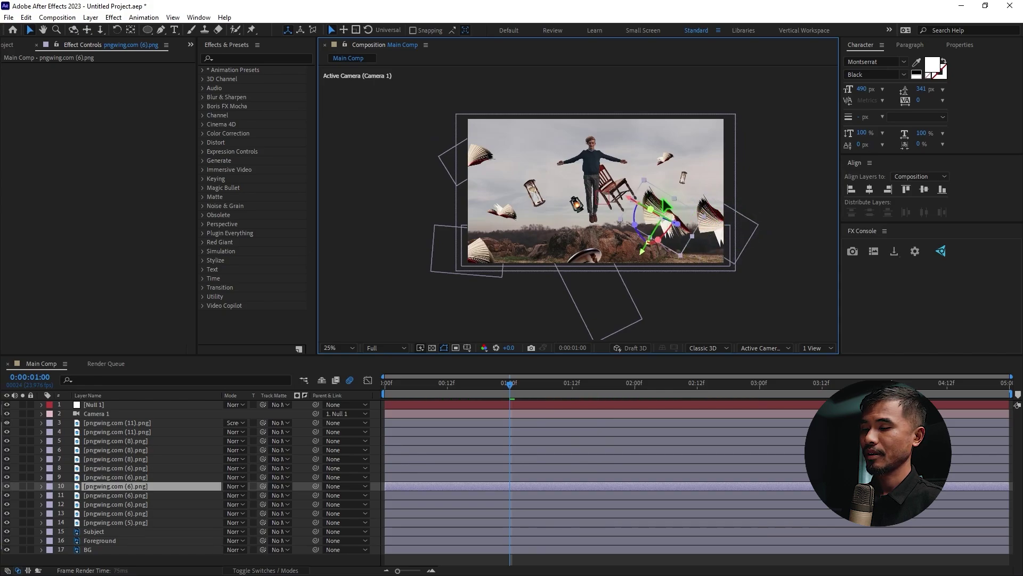
key("p")
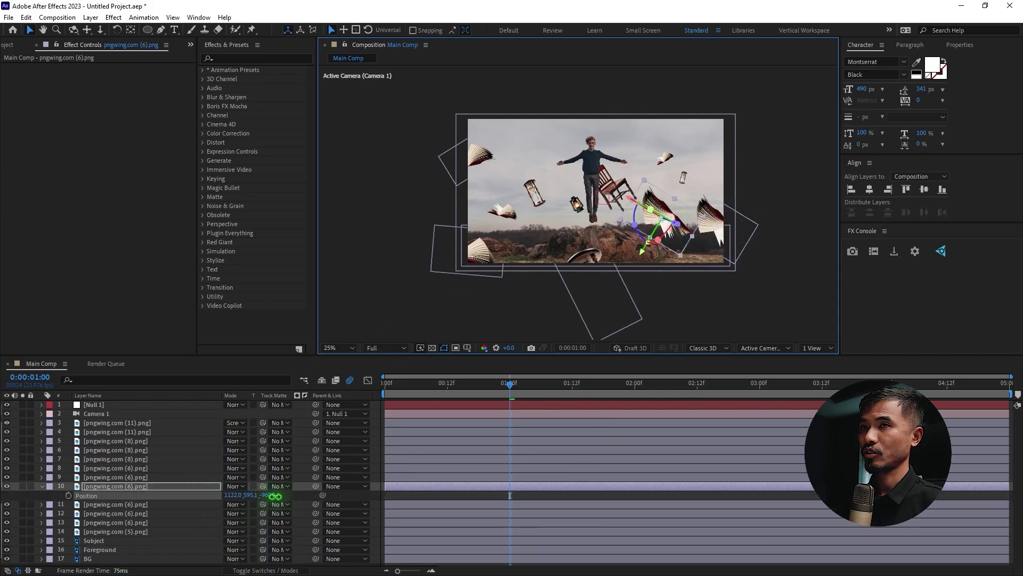
left_click_drag(338, 486, 450, 446)
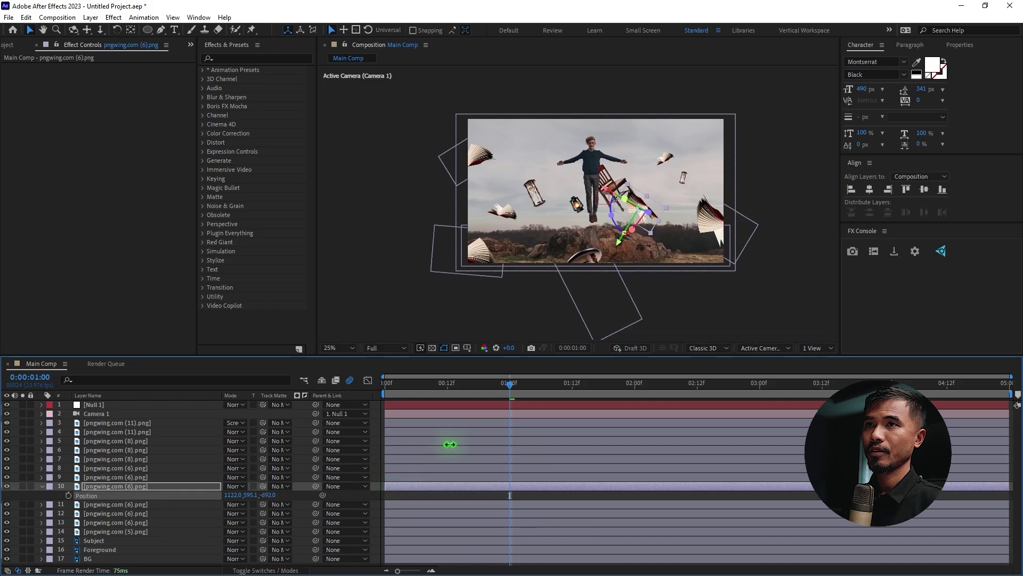
key("period")
key("period")
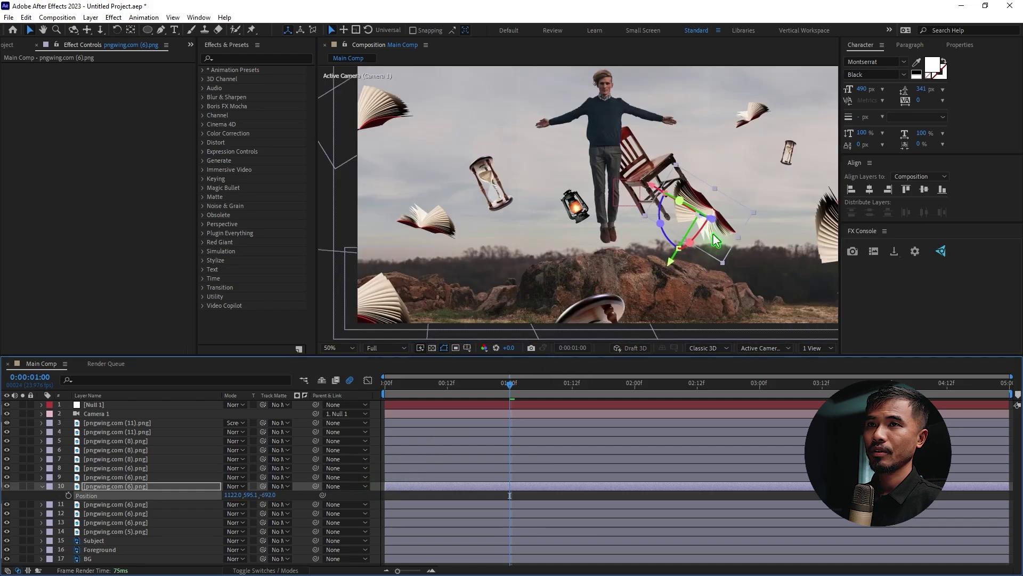
left_click_drag(680, 263, 703, 188)
left_click(453, 386)
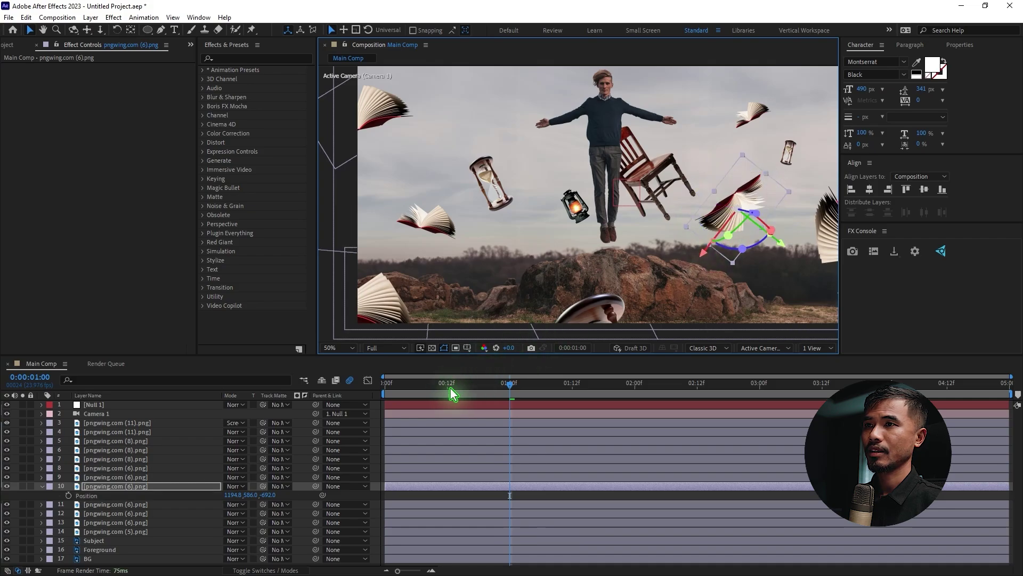
left_click_drag(640, 392, 676, 385)
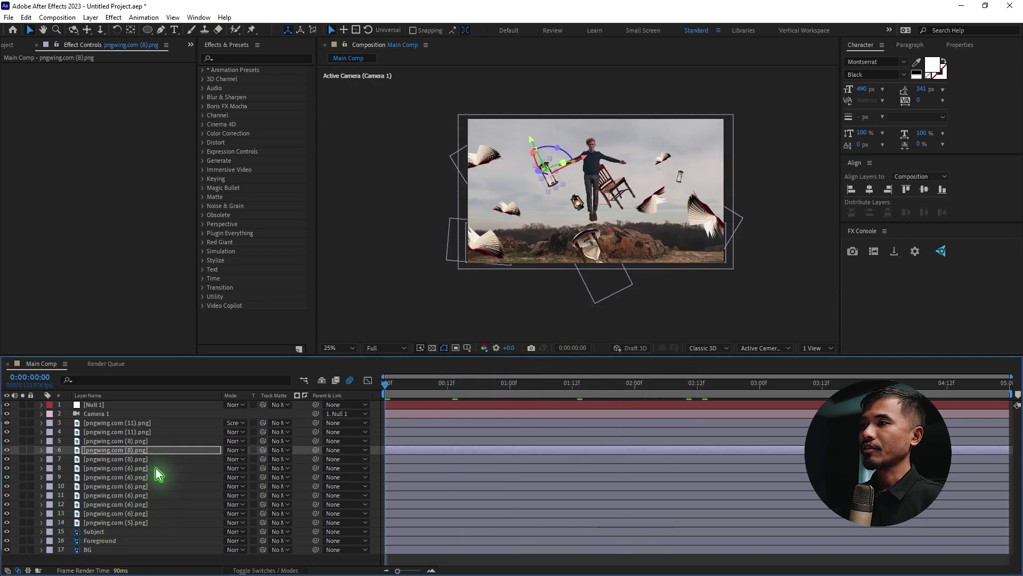
Add a large white text layer reading "surreal" to the scene.
left_click(124, 532)
left_click(145, 550)
left_click(150, 561)
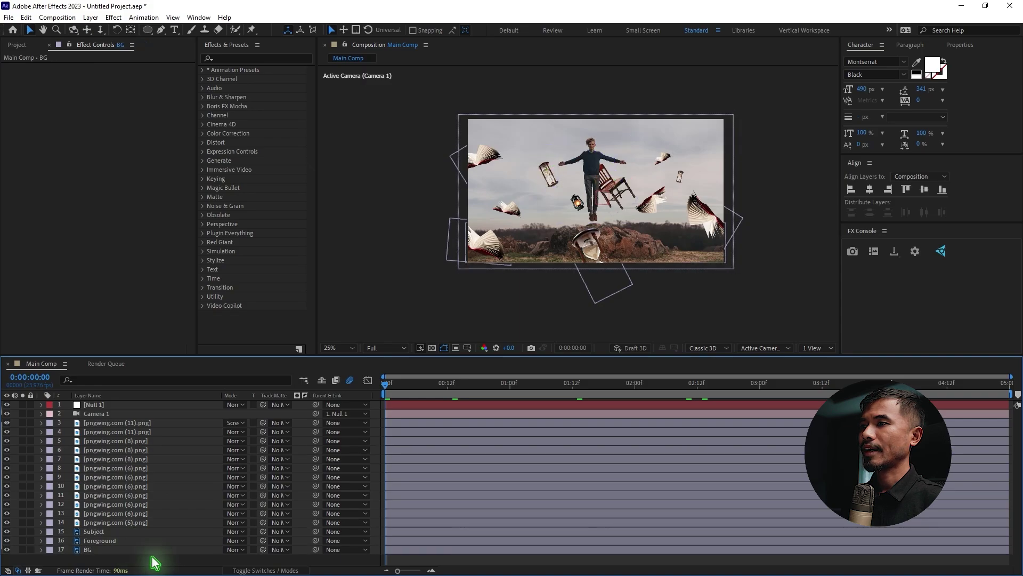
left_click(174, 29)
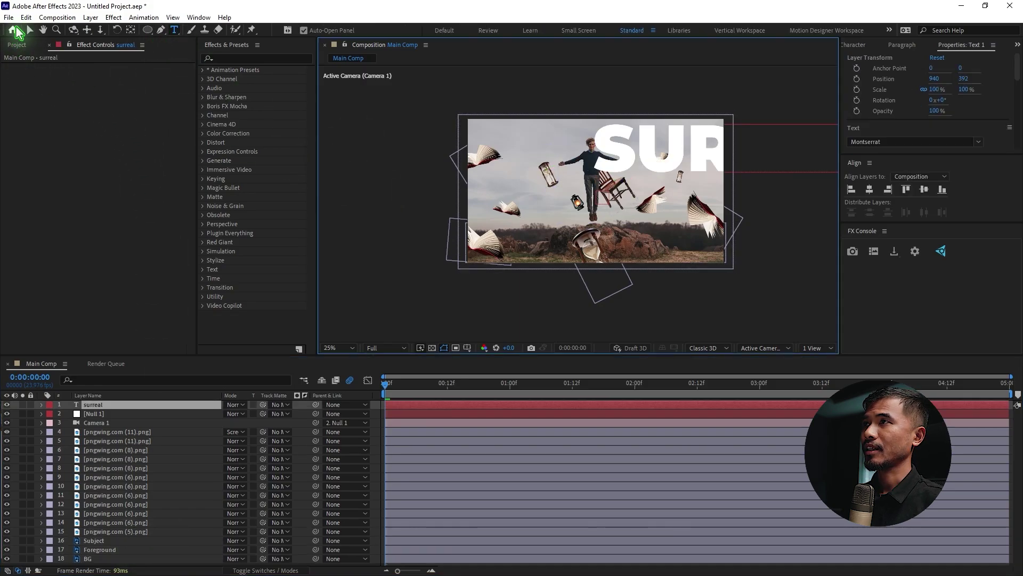
left_click(30, 30)
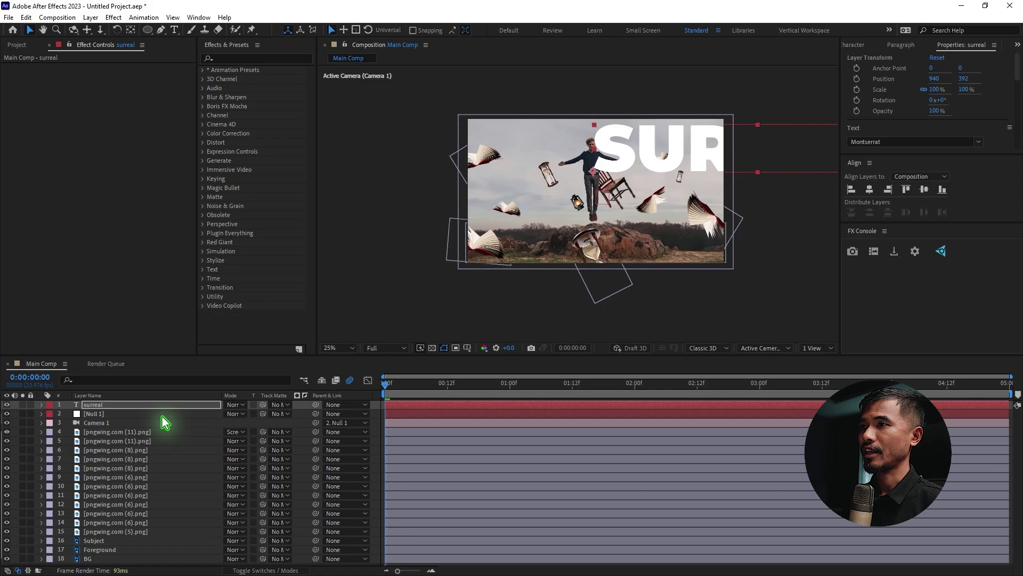
Make the surreal text layer 3D and move it directly above the BG layer in the stack.
left_click(269, 571)
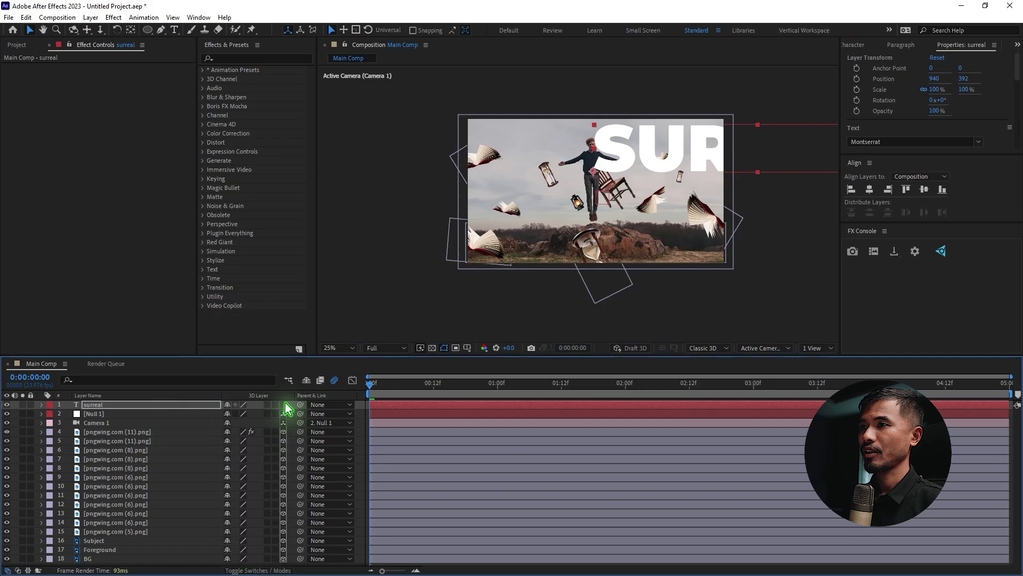
left_click(284, 404)
left_click_drag(151, 405, 141, 557)
Copy the BG layer's position onto the surreal text and center the word behind the man.
left_click(128, 558)
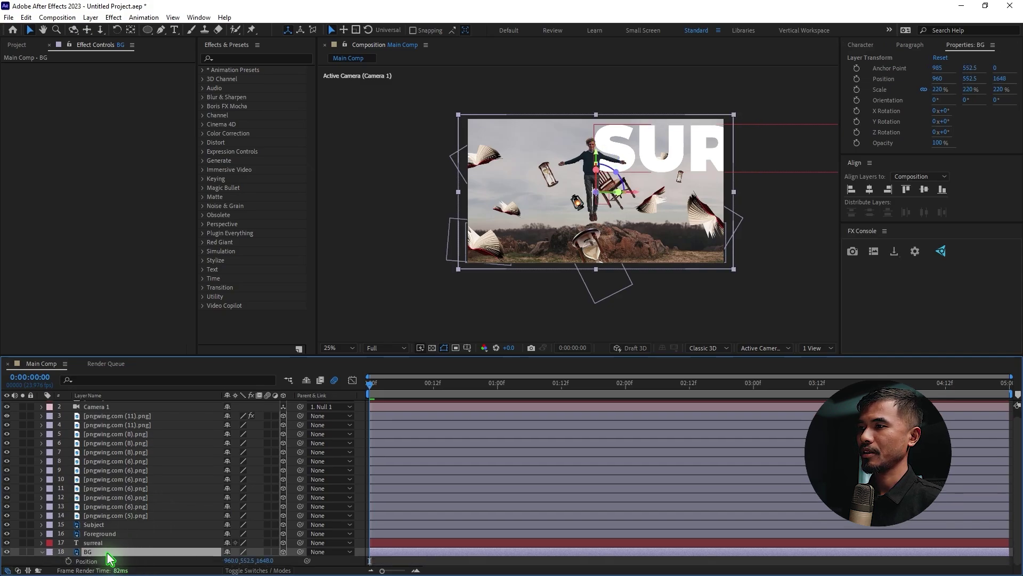
key("Return")
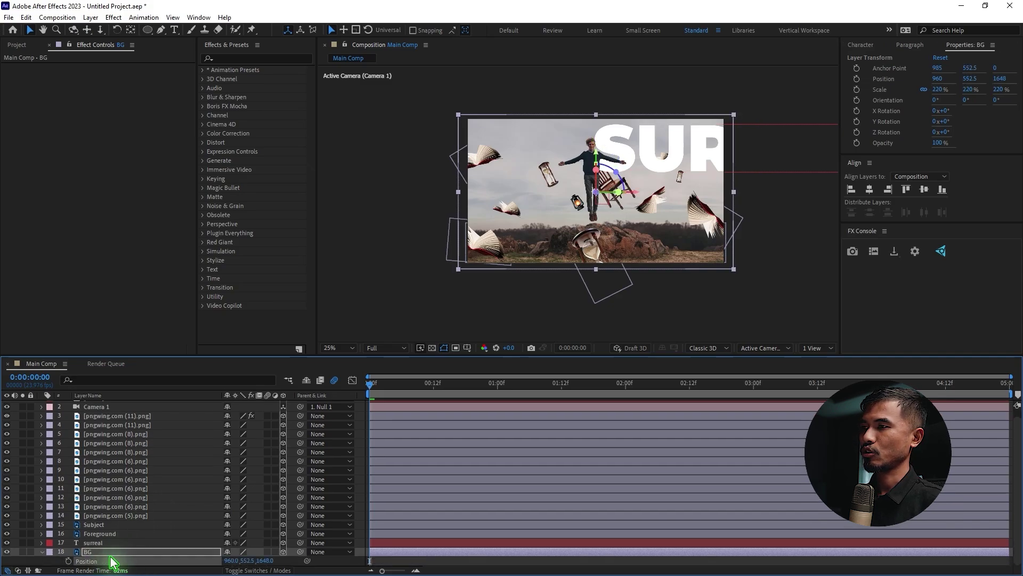
left_click(123, 544)
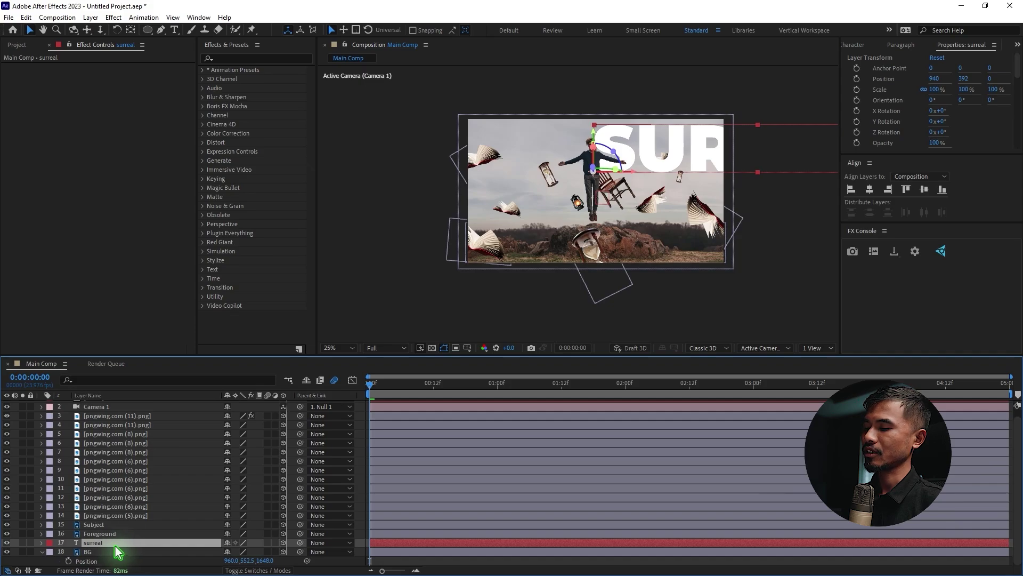
key("ctrl+v")
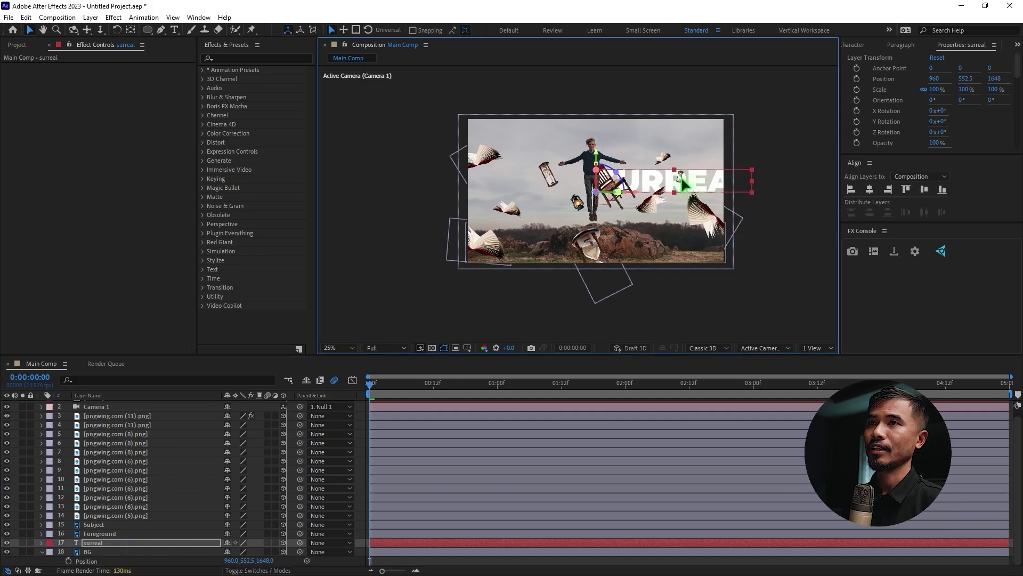
left_click_drag(705, 193, 635, 178)
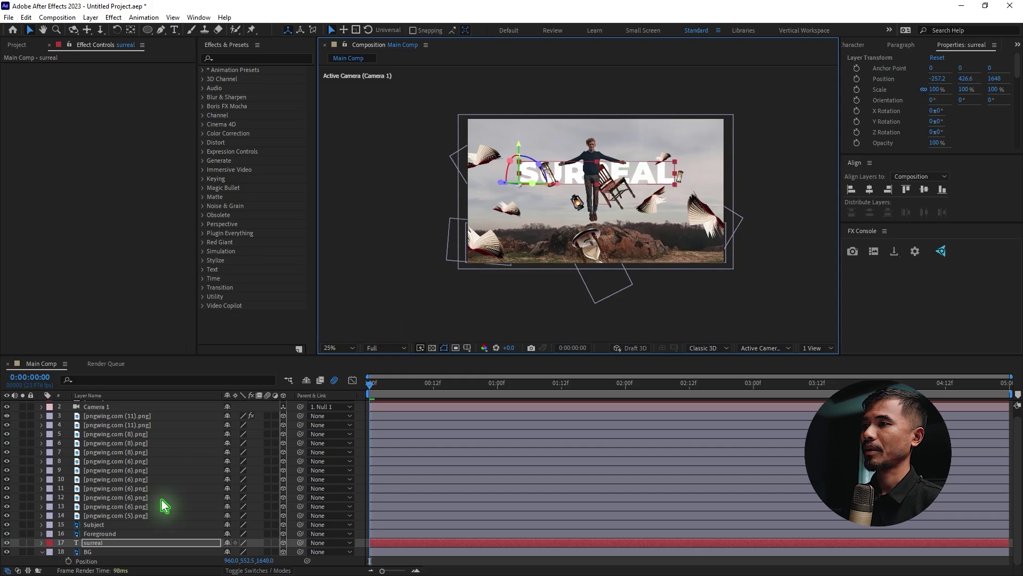
Bring the surreal text slightly closer to the camera by setting its Z position to about 1573.
left_click(41, 552)
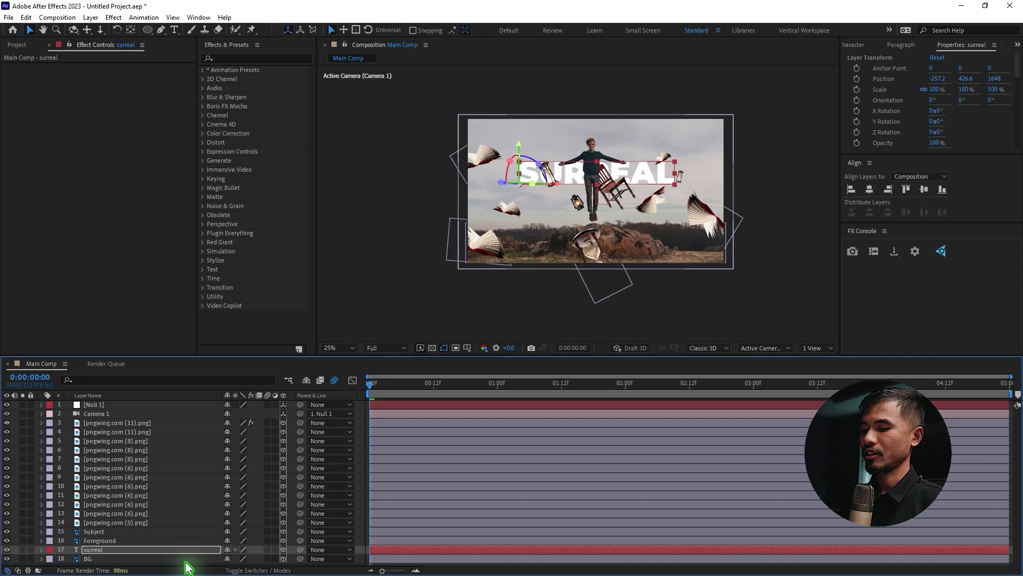
key("p")
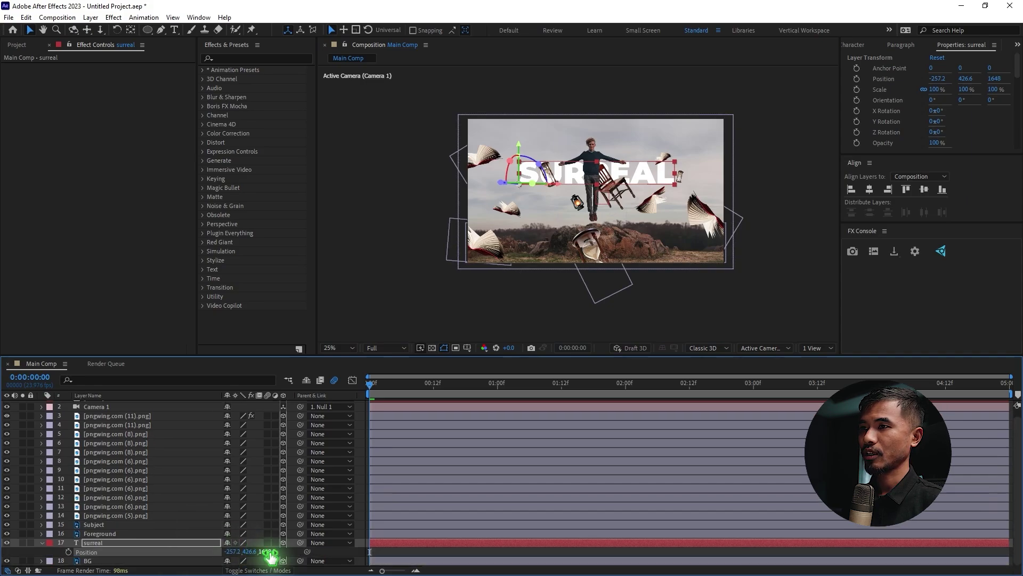
left_click_drag(271, 556, 241, 551)
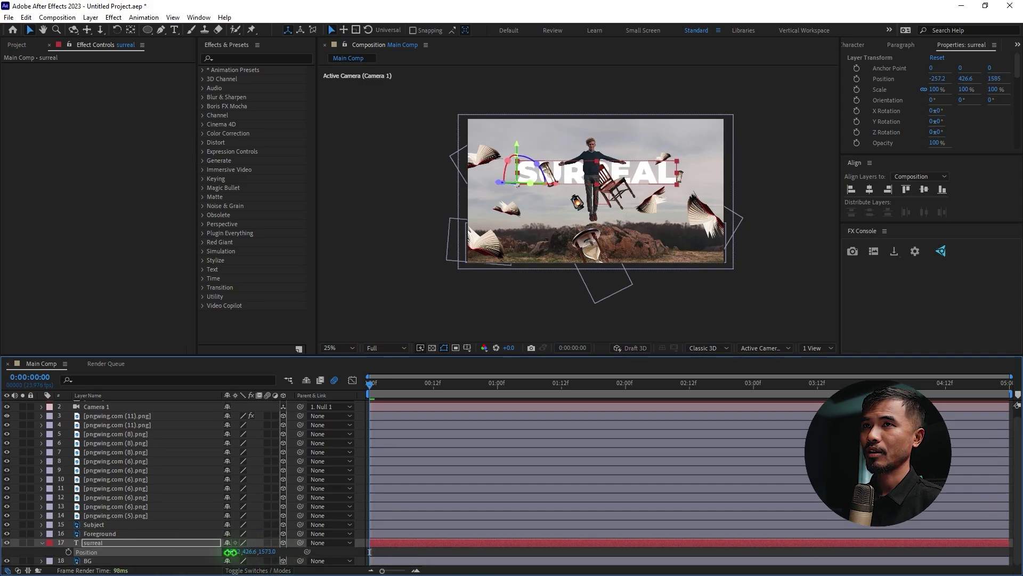
Preview the camera push-in with the title, fitting the composition to the viewer and checking it at different times.
key("F2")
key("space")
key("space")
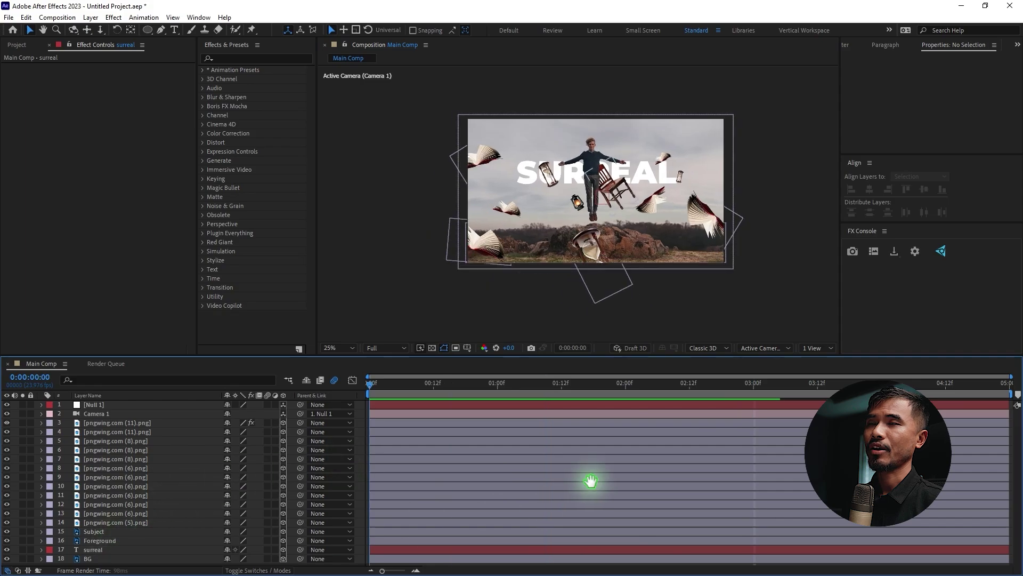
key("space")
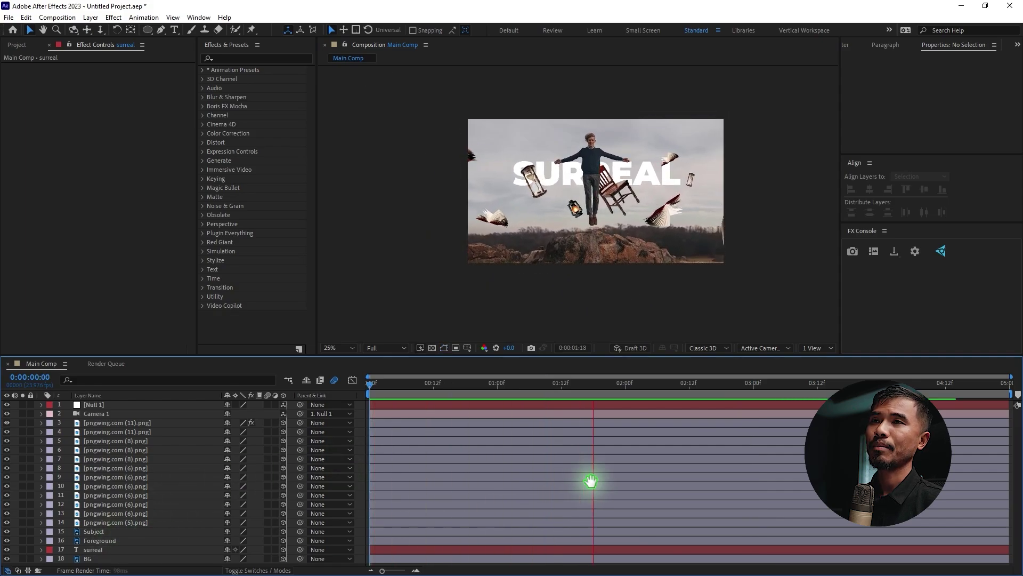
key("space")
left_click(338, 348)
left_click(341, 358)
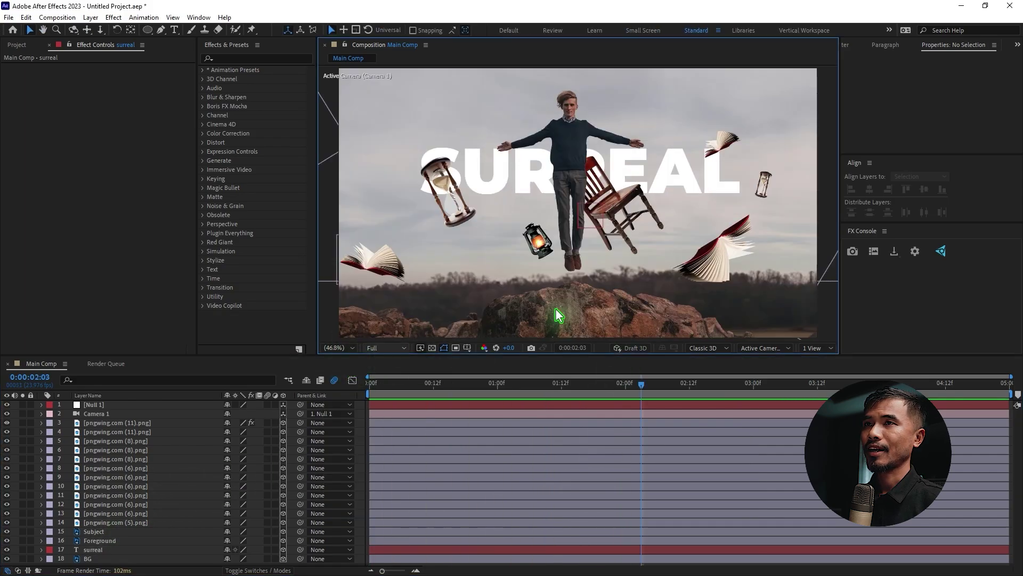
left_click_drag(609, 386, 449, 407)
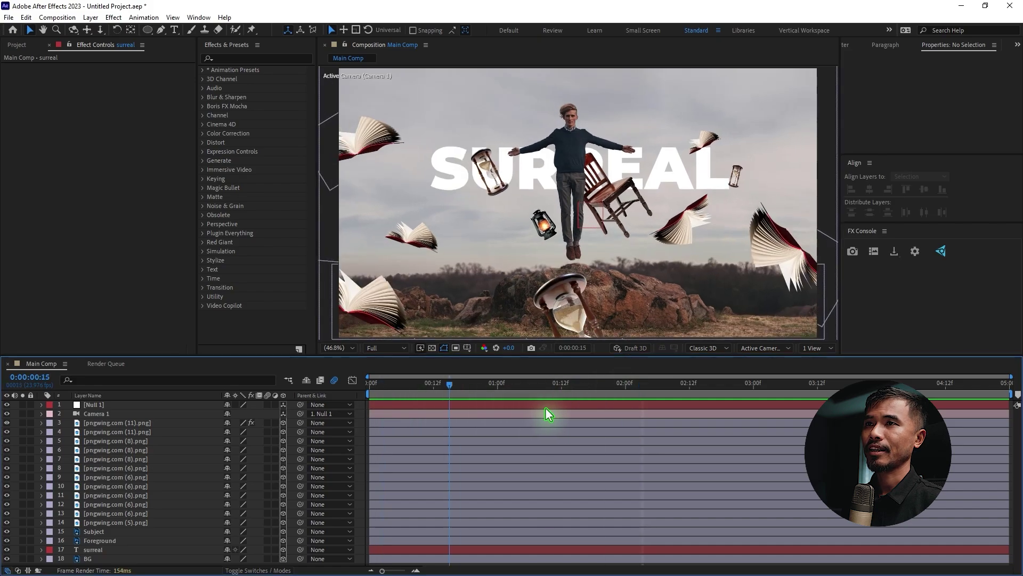
key("Home")
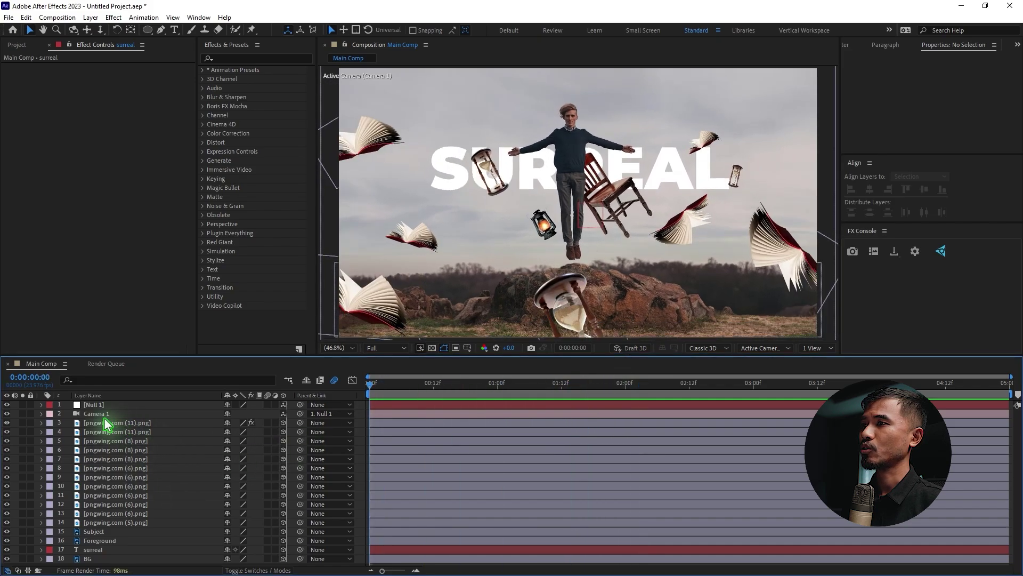
Turn on depth of field for Camera 1 and set its aperture to 150 pixels.
left_click(93, 414)
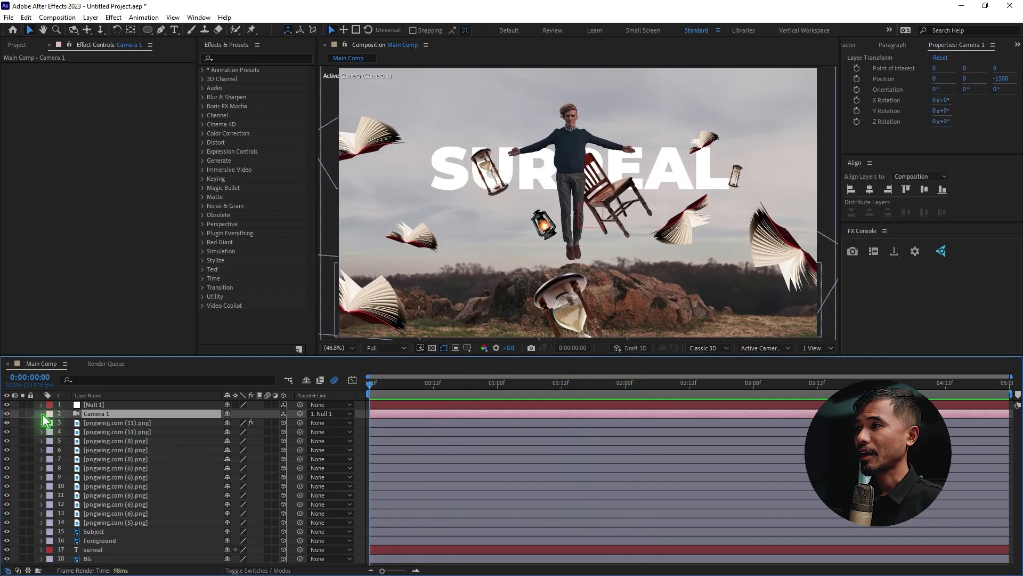
left_click(42, 413)
left_click(51, 432)
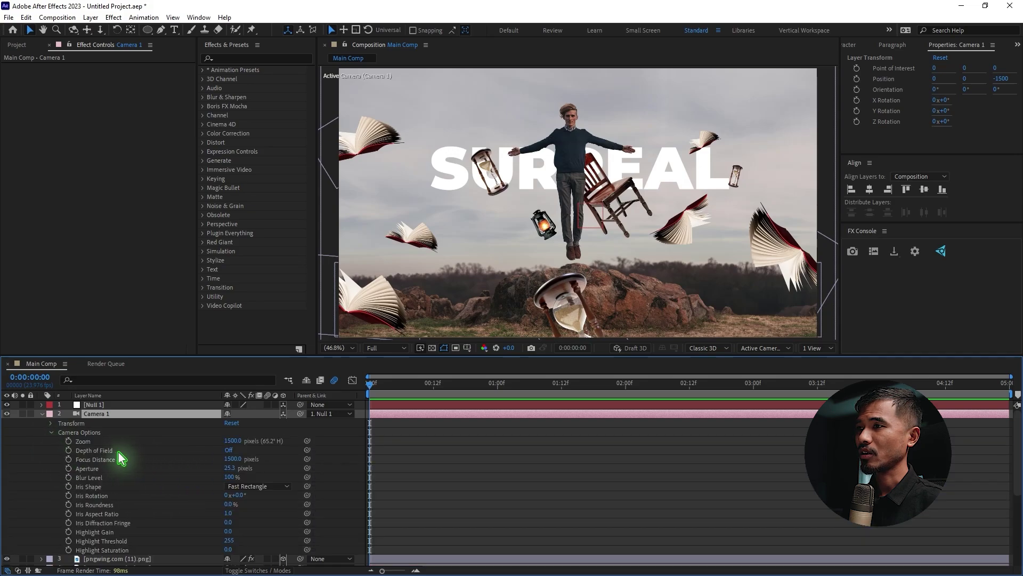
left_click(104, 450)
left_click(229, 450)
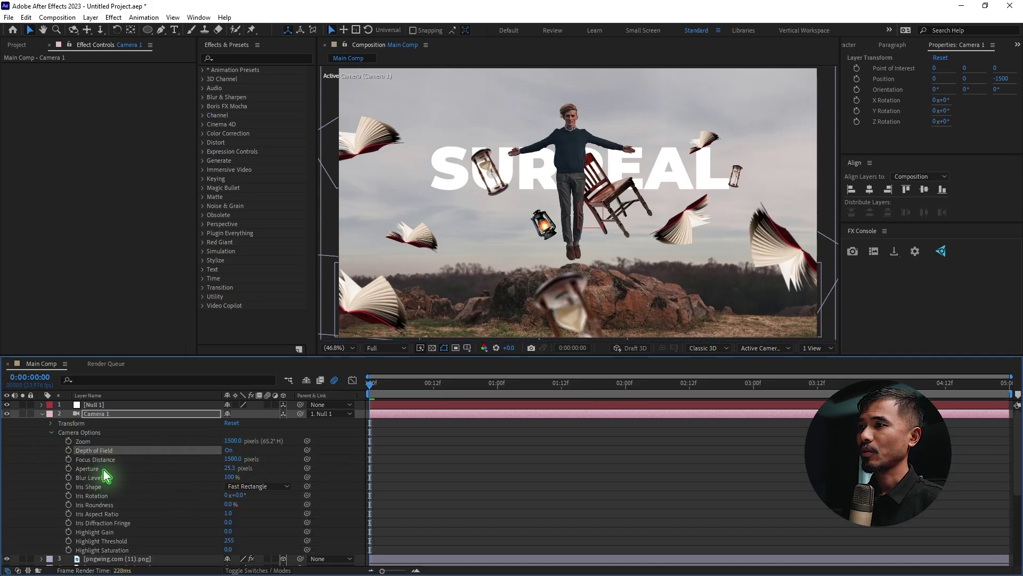
left_click(230, 468)
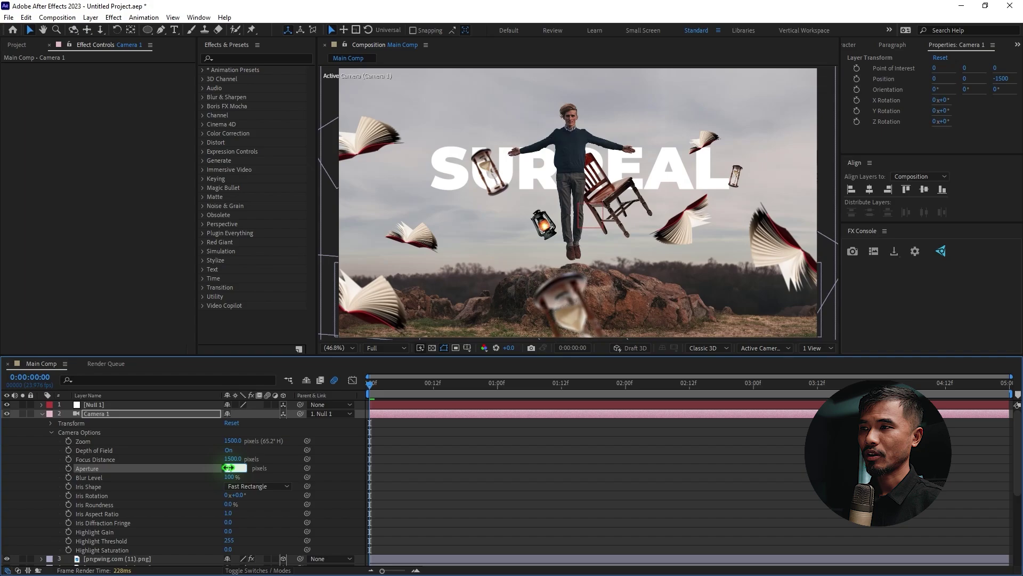
key("Return")
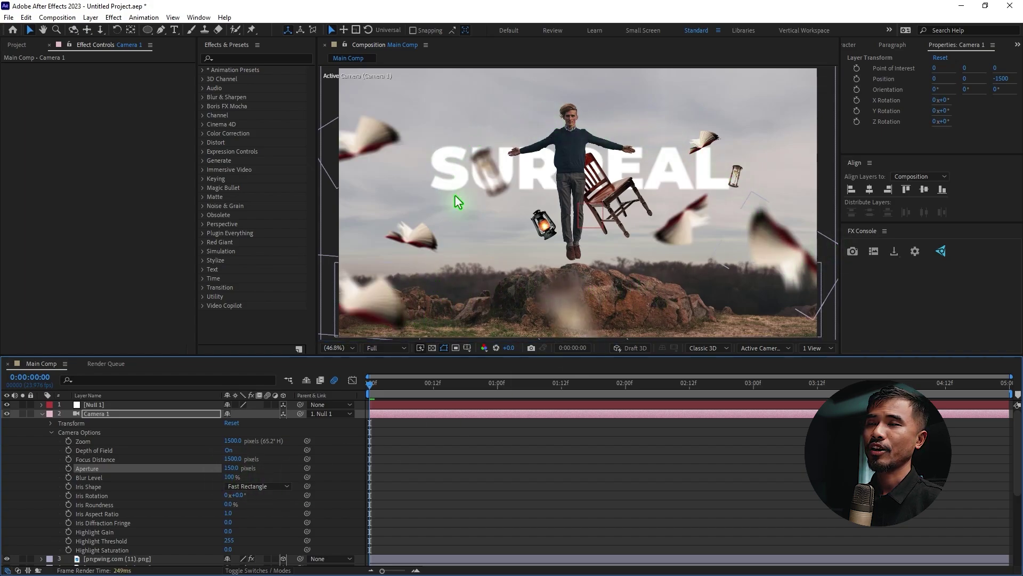
Check the blur at the end of the push-in, switch the composition to two views, and return to the first frame.
left_click_drag(396, 395, 1009, 395)
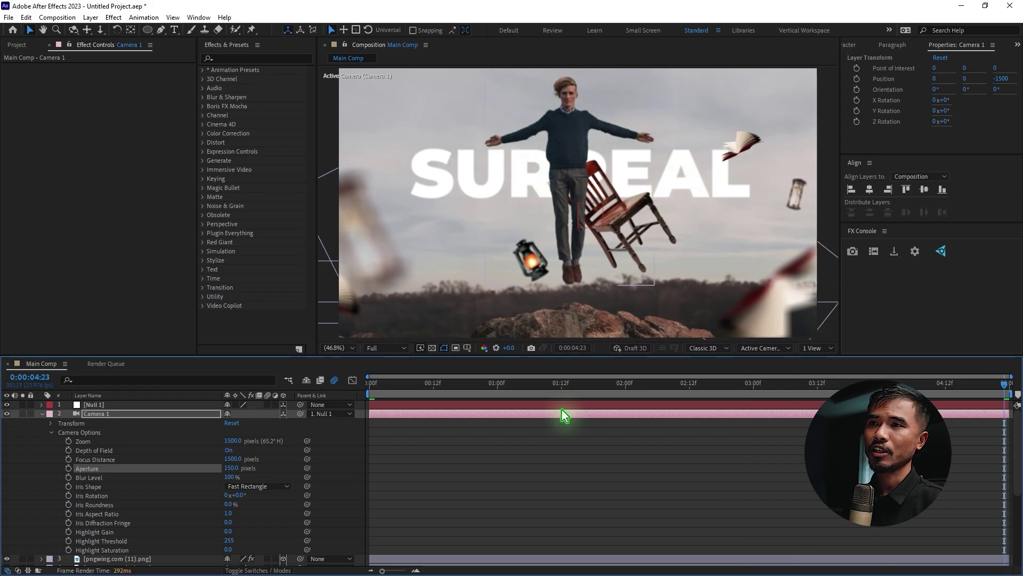
left_click(817, 348)
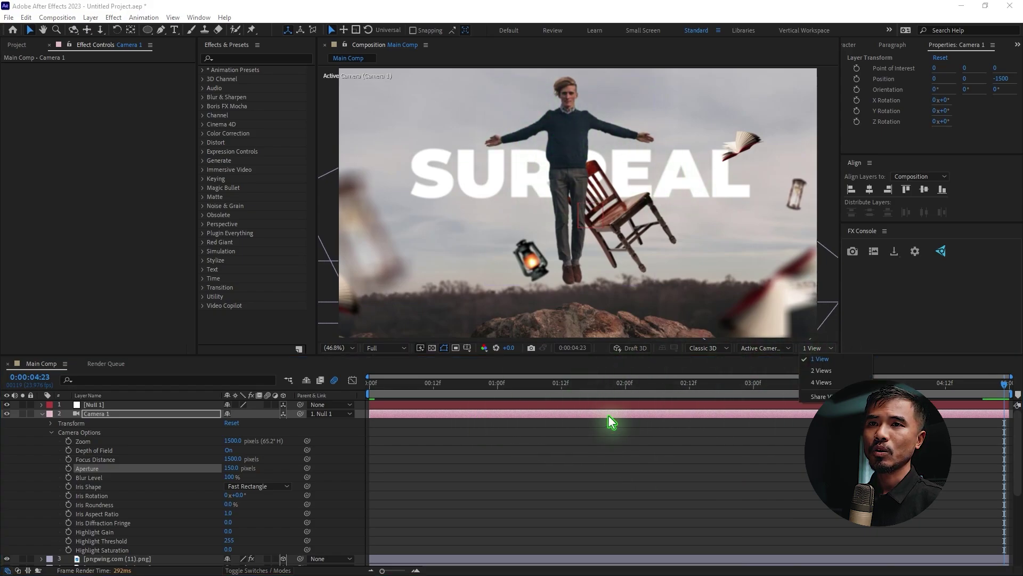
left_click(820, 370)
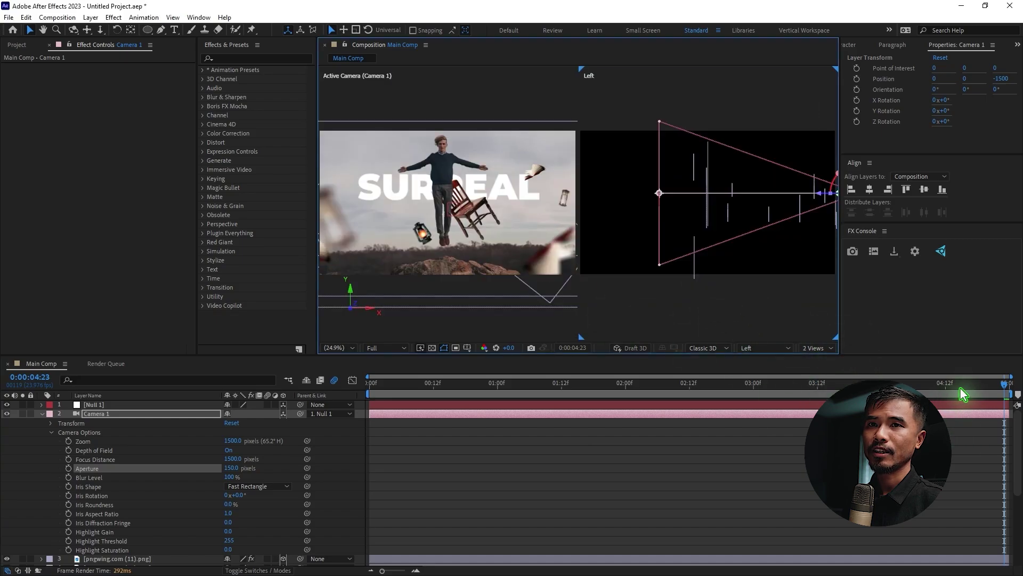
key("Home")
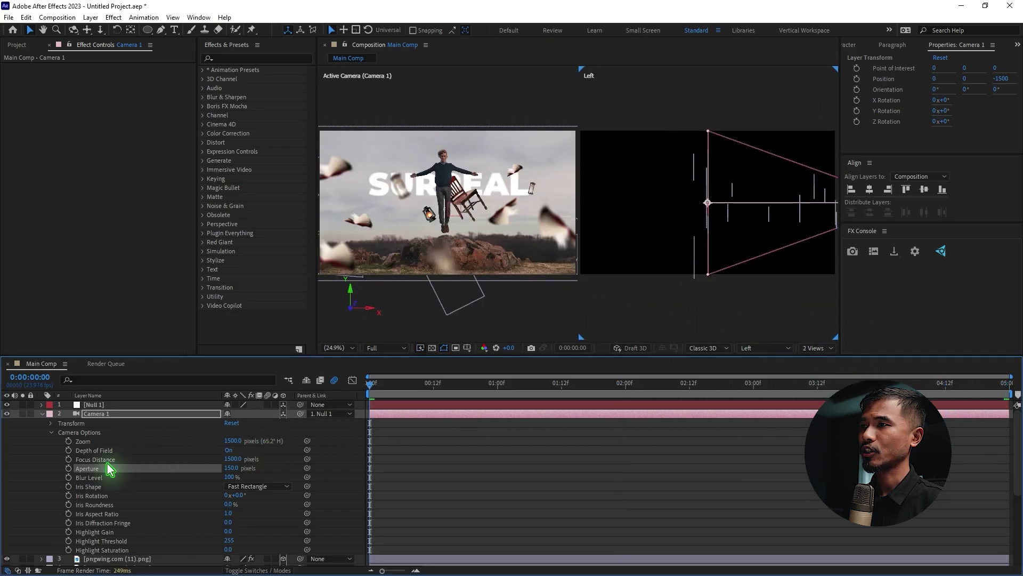
Adjust Camera 1's focus distance to about 1573 pixels while watching the focal plane in the Left view.
left_click(102, 460)
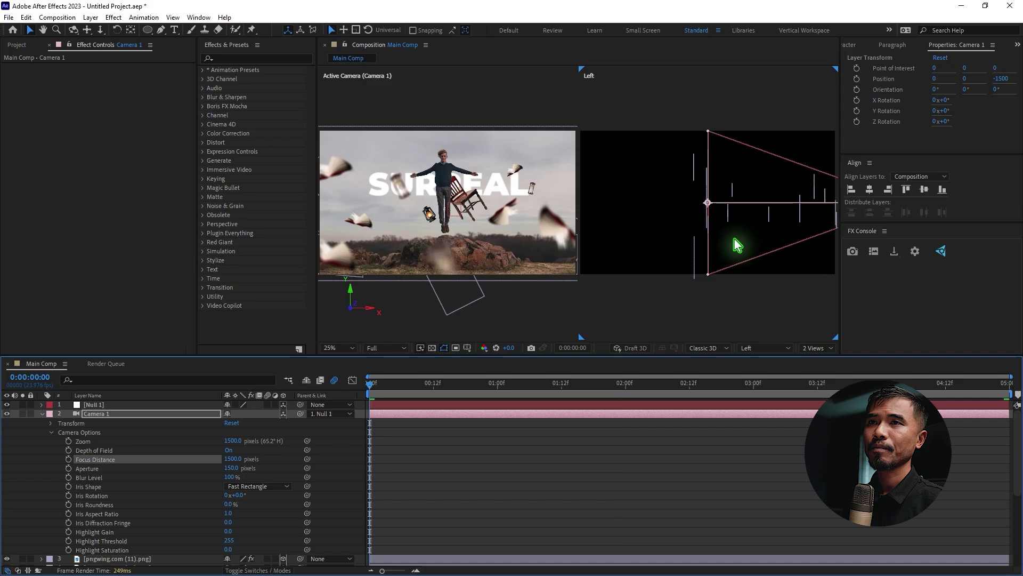
left_click_drag(788, 247, 702, 235)
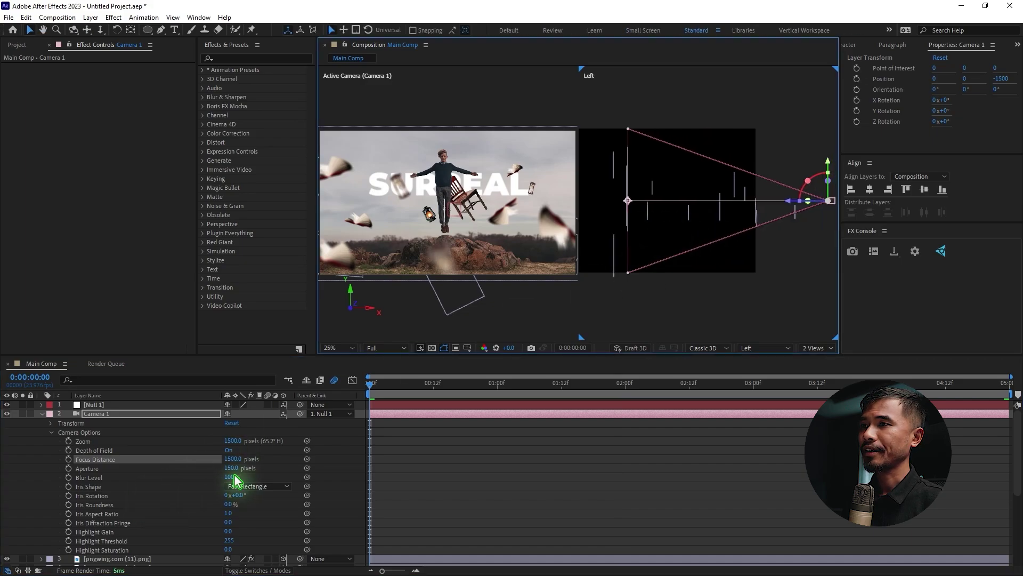
left_click_drag(231, 466, 617, 216)
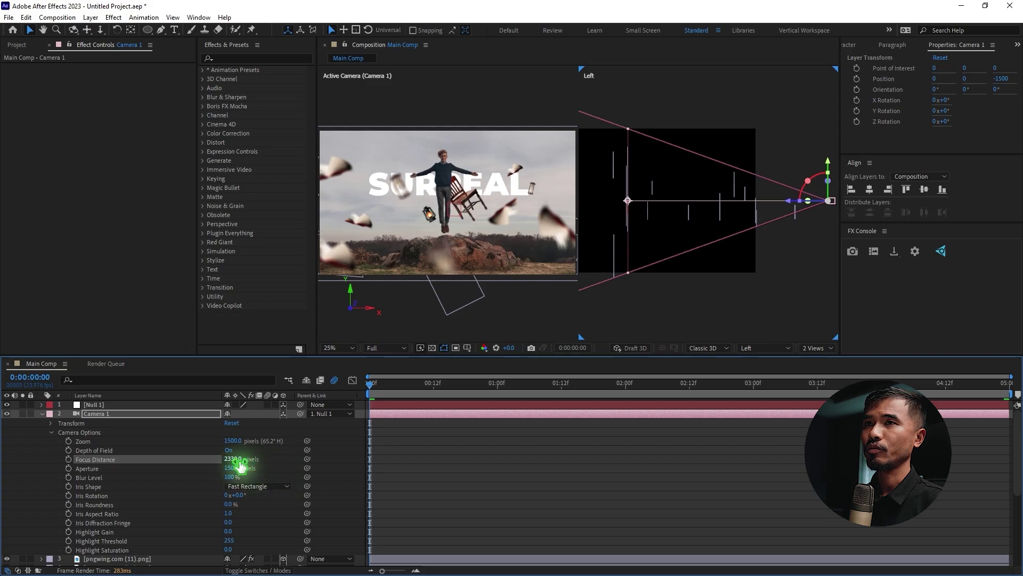
left_click_drag(235, 459, 277, 466)
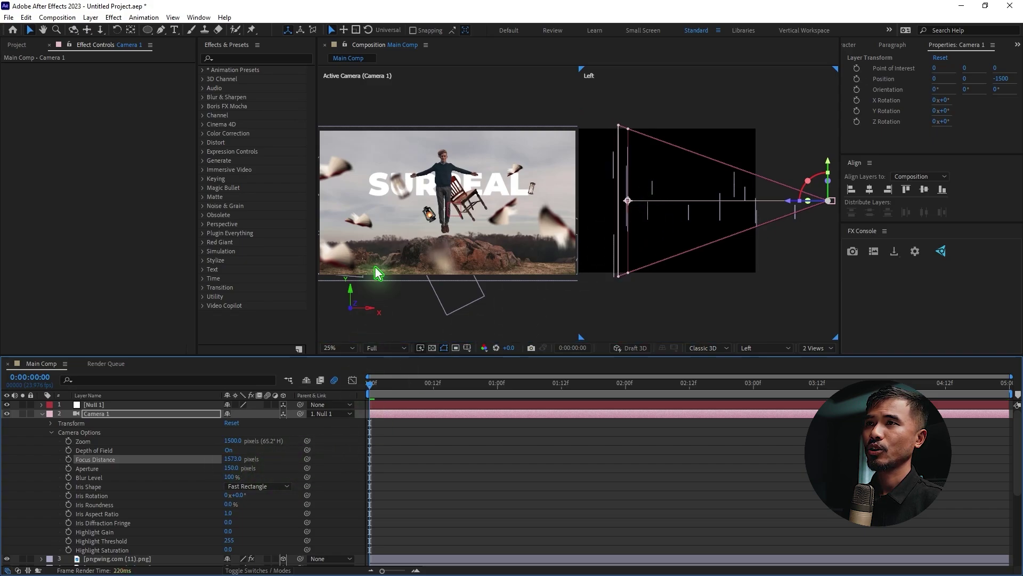
left_click(42, 413)
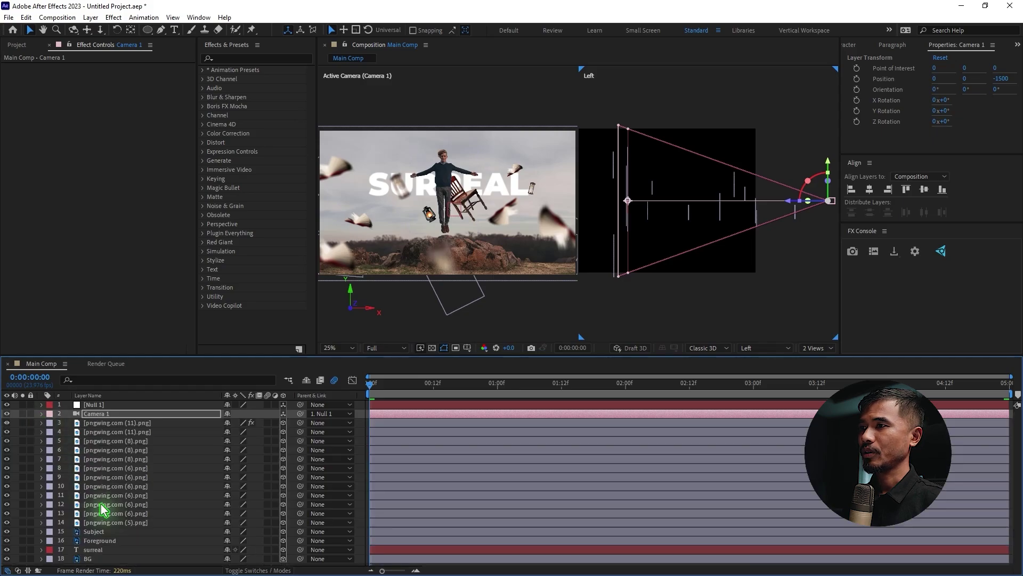
Locate the Subject layer in the Left view and keyframe Camera 1's focus distance at about 1508 pixels on the first frame.
left_click(115, 532)
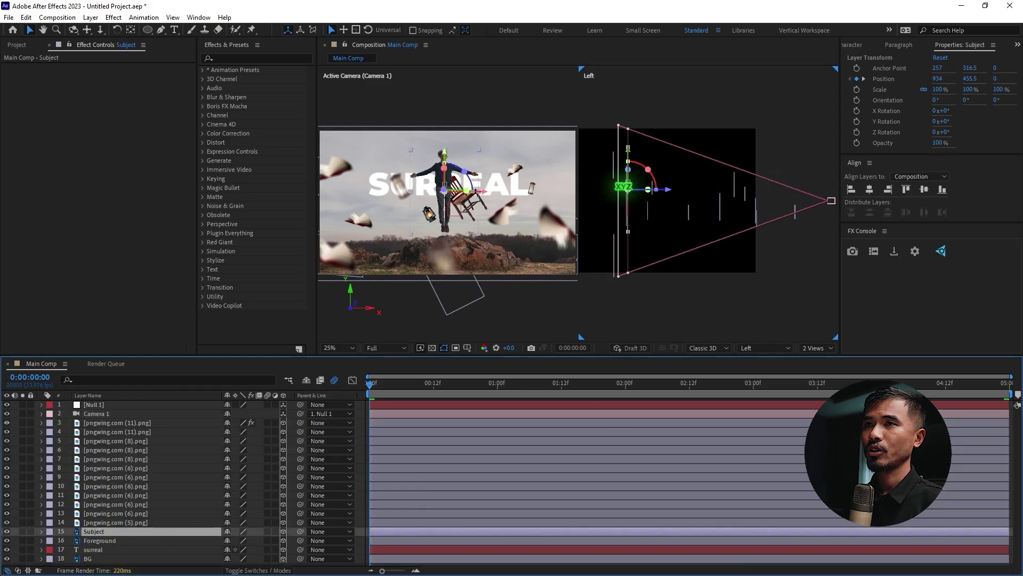
scroll(621, 206, "up", 4)
key("h")
left_click_drag(788, 210, 752, 217)
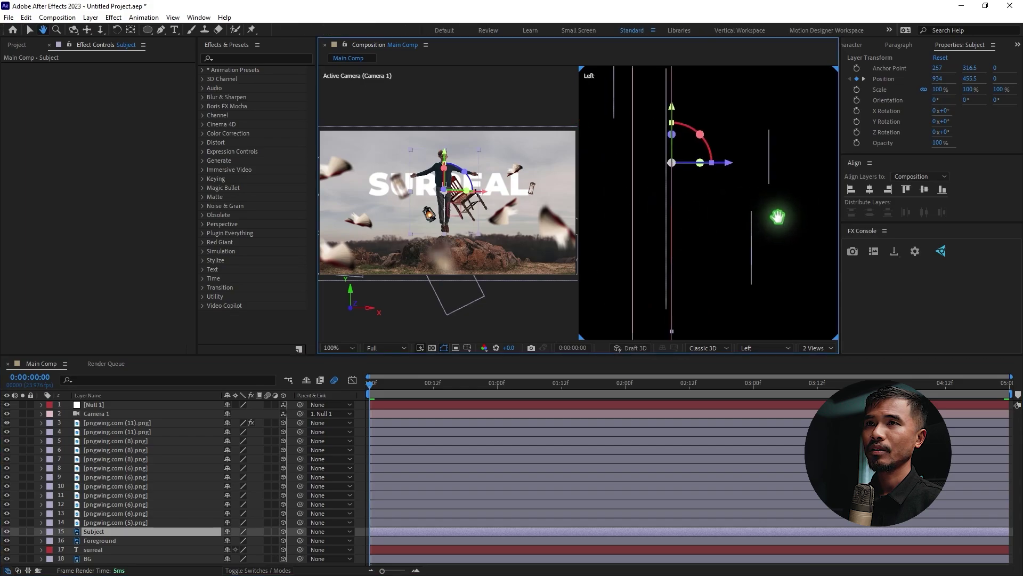
key("v")
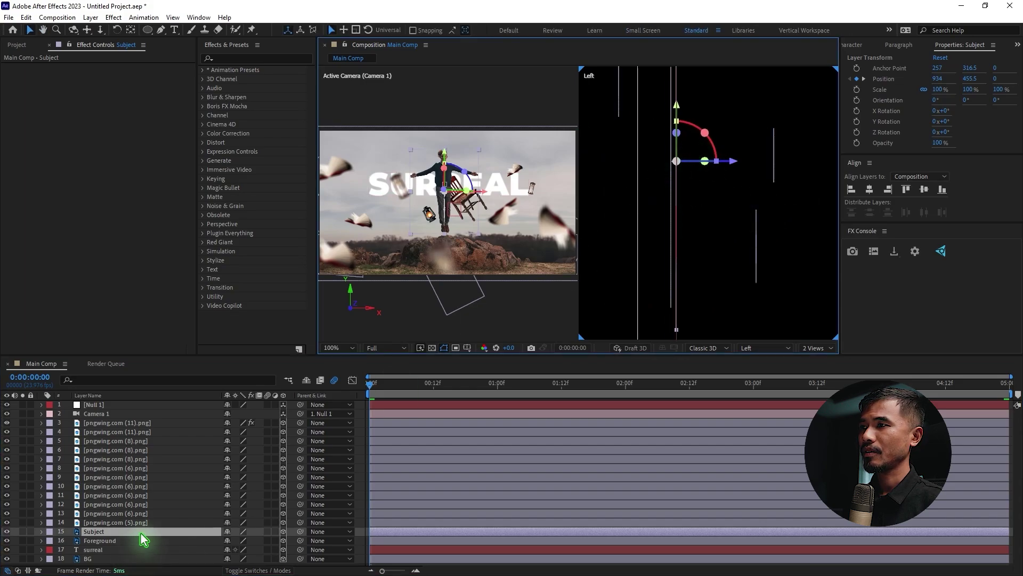
left_click(96, 414)
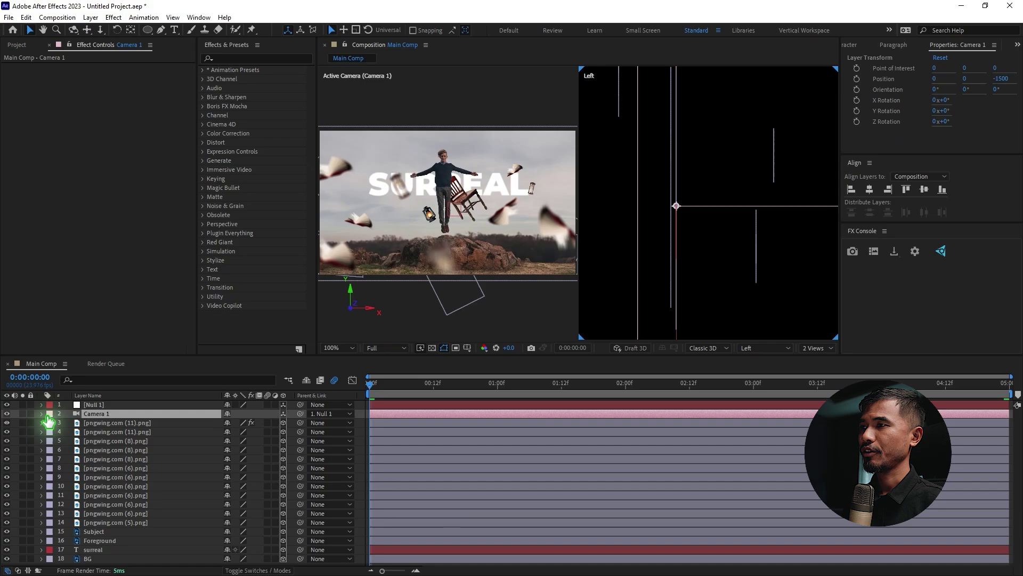
left_click(41, 414)
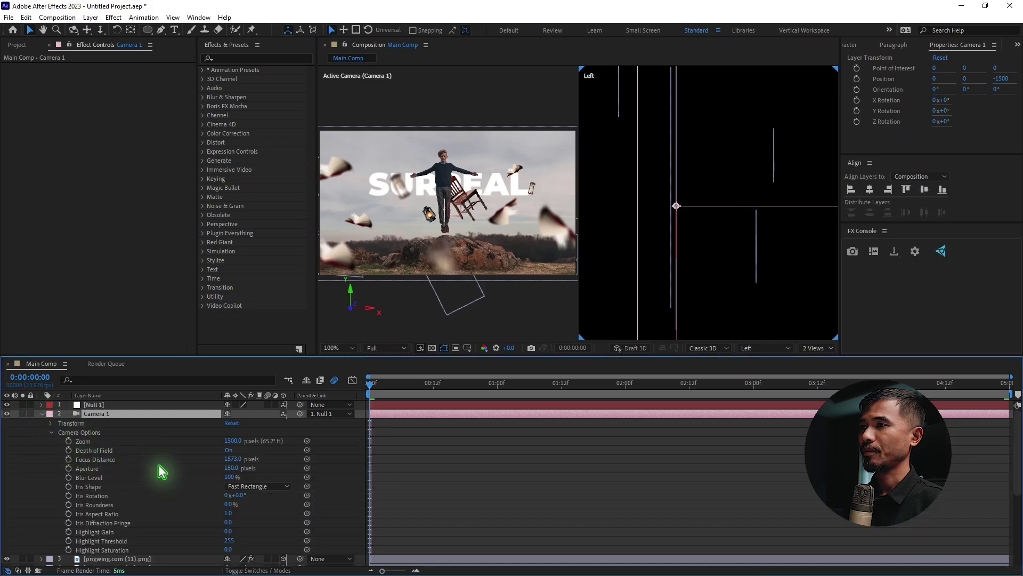
left_click(118, 459)
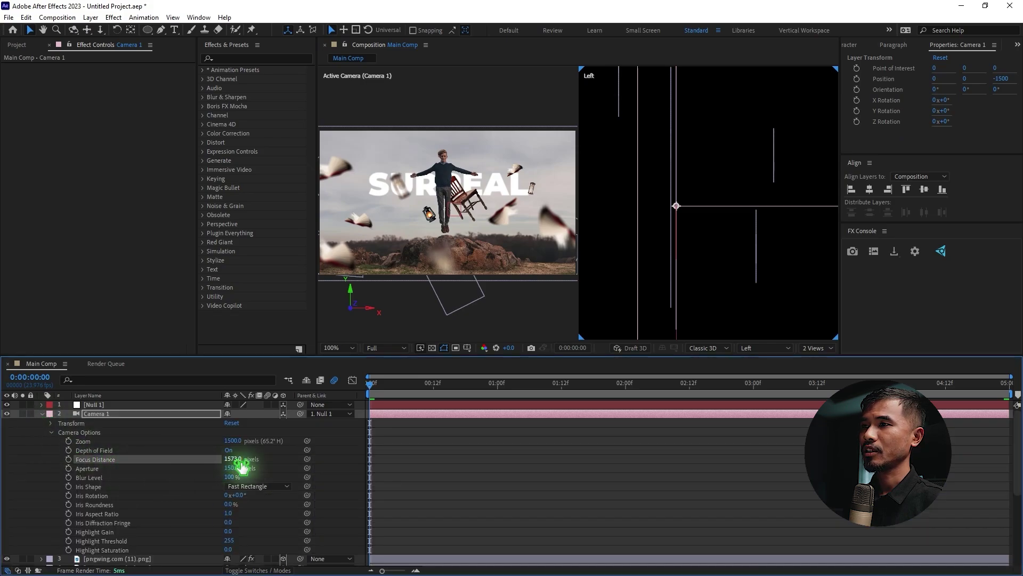
left_click_drag(237, 467, 206, 463)
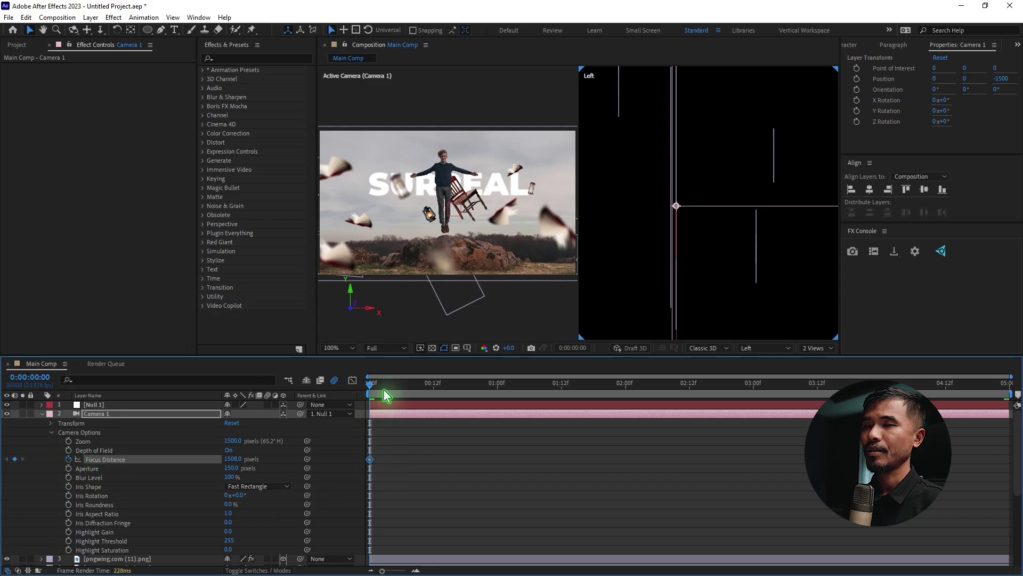
At 0:00:04:23, set Camera 1's focus distance to about 1139 pixels to match the man, and ease both focus keyframes.
left_click_drag(373, 384, 540, 384)
key("End")
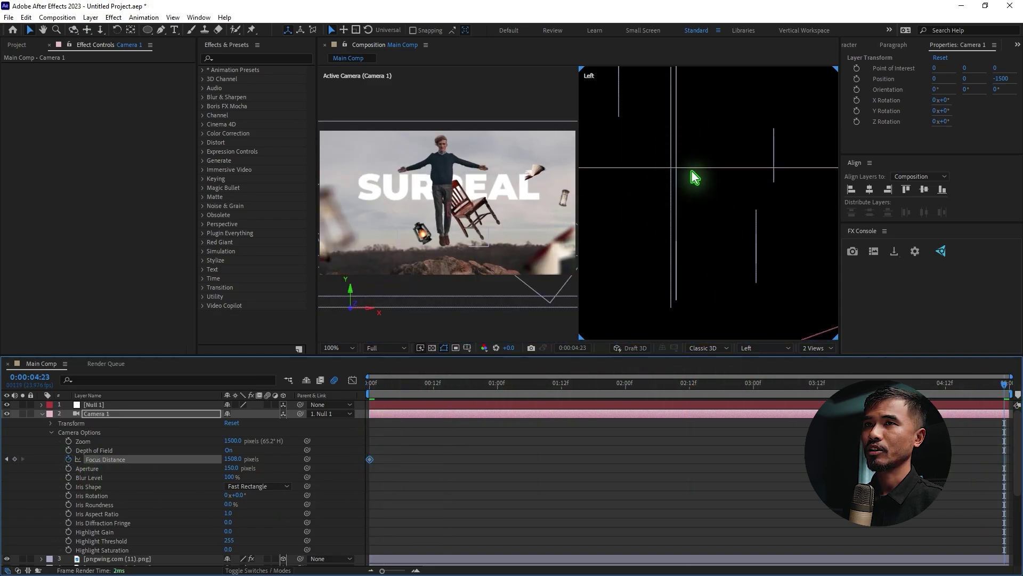
left_click_drag(232, 459, 51, 482)
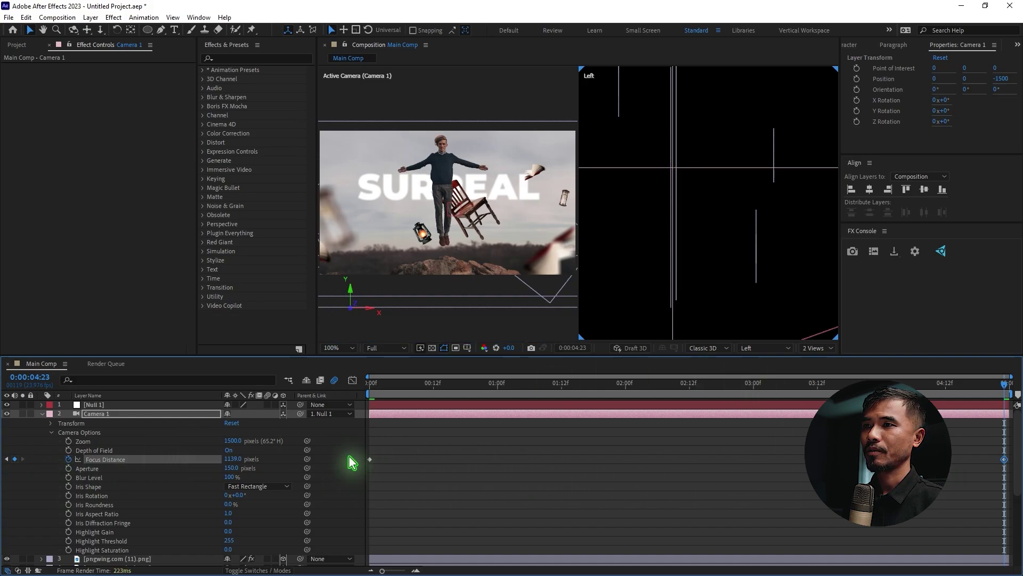
left_click_drag(350, 455, 1020, 487)
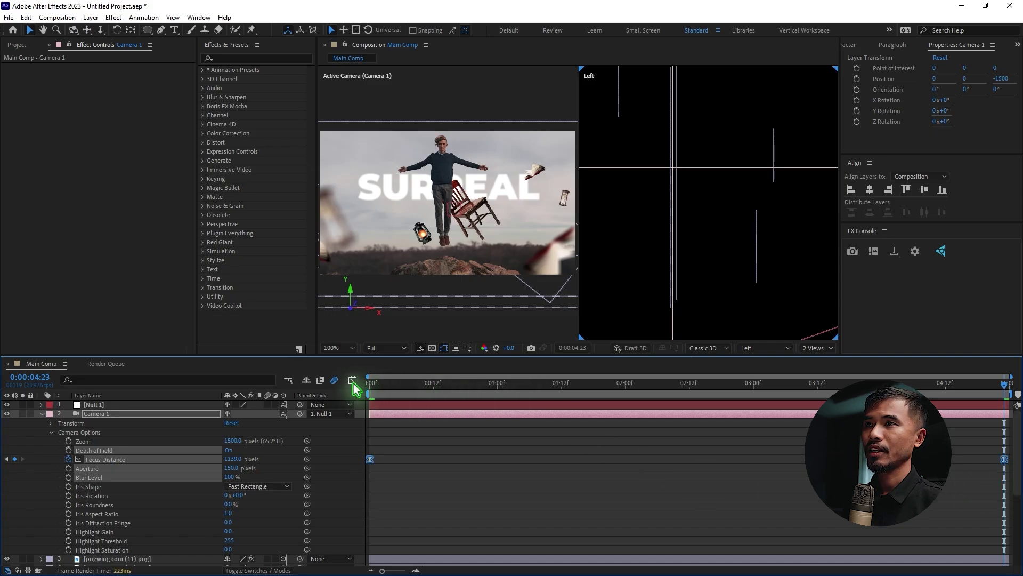
Return to a single active camera view at 50% magnification on the first frame and collapse Camera 1's properties.
left_click(817, 347)
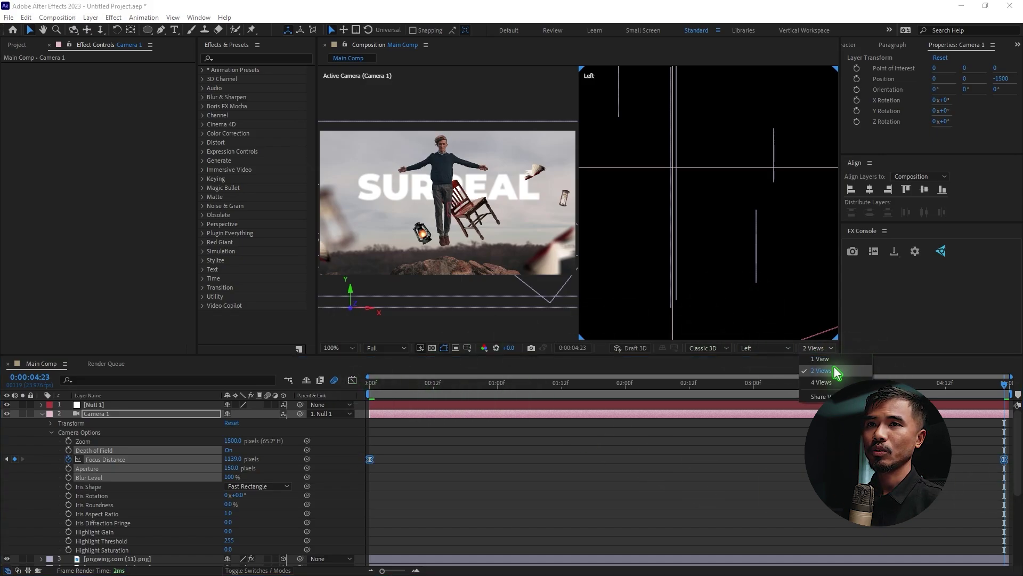
left_click(823, 365)
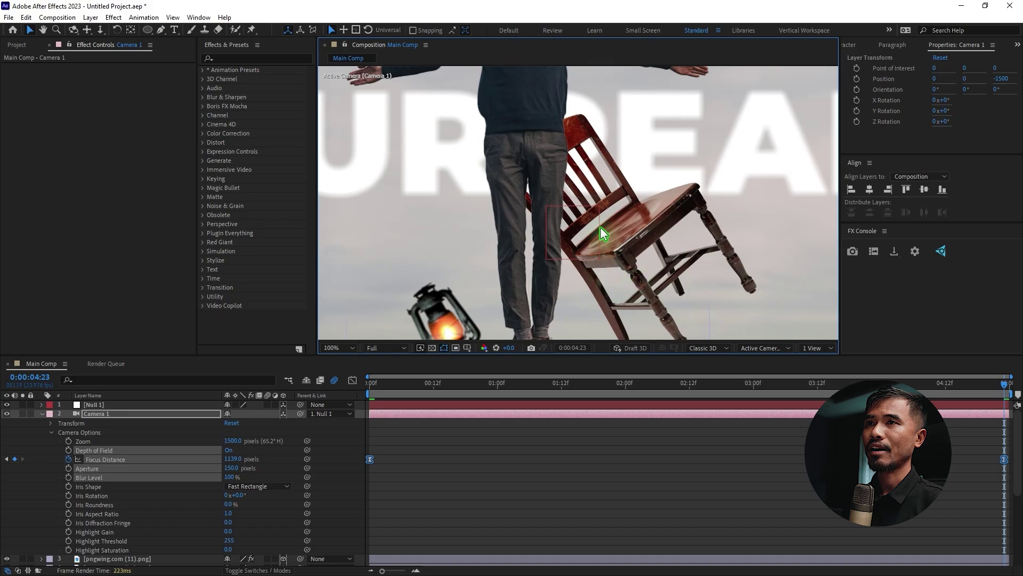
key("comma")
key("comma")
key("Home")
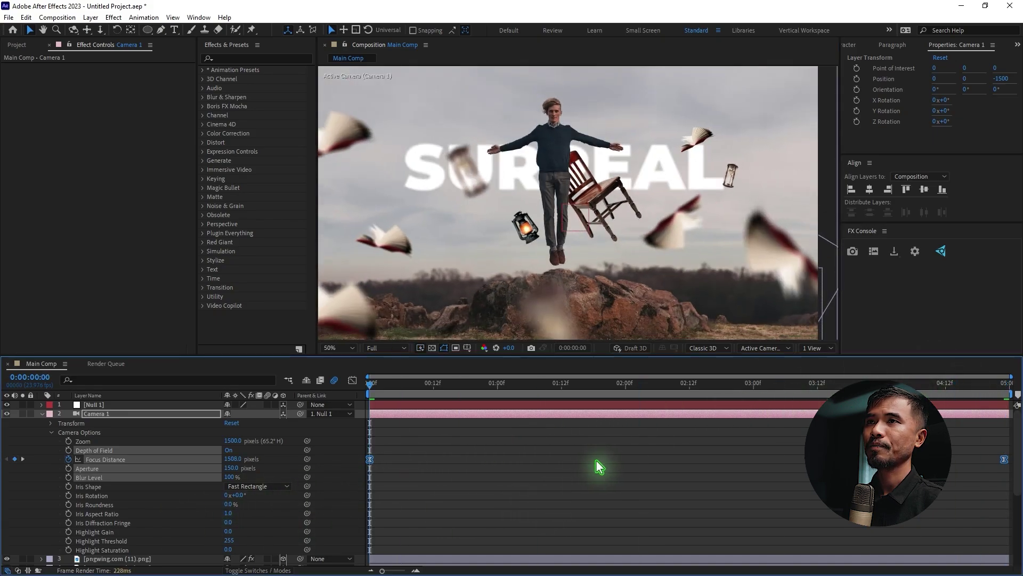
left_click(40, 414)
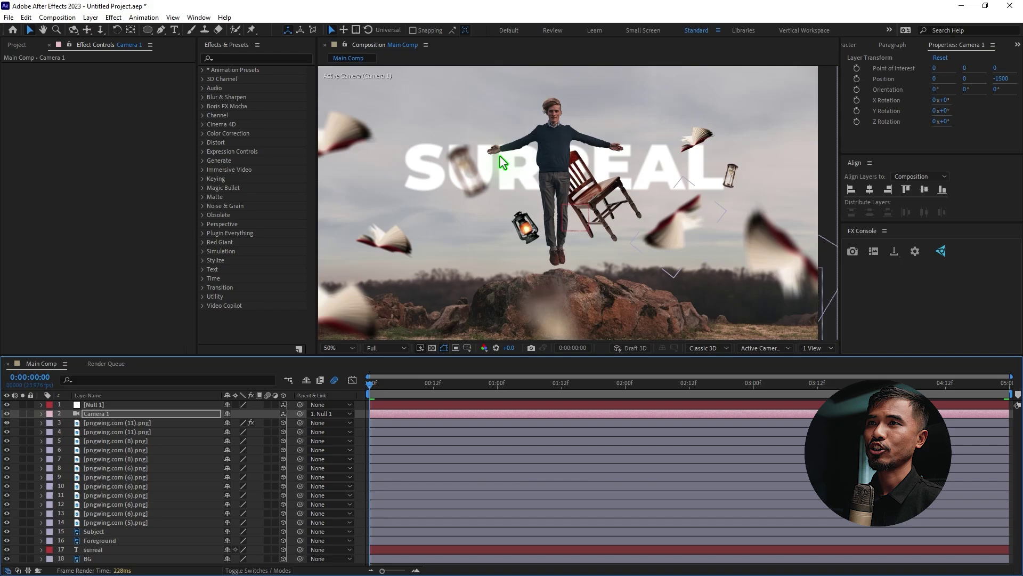
scroll(550, 227, "down", 3)
left_click(773, 255)
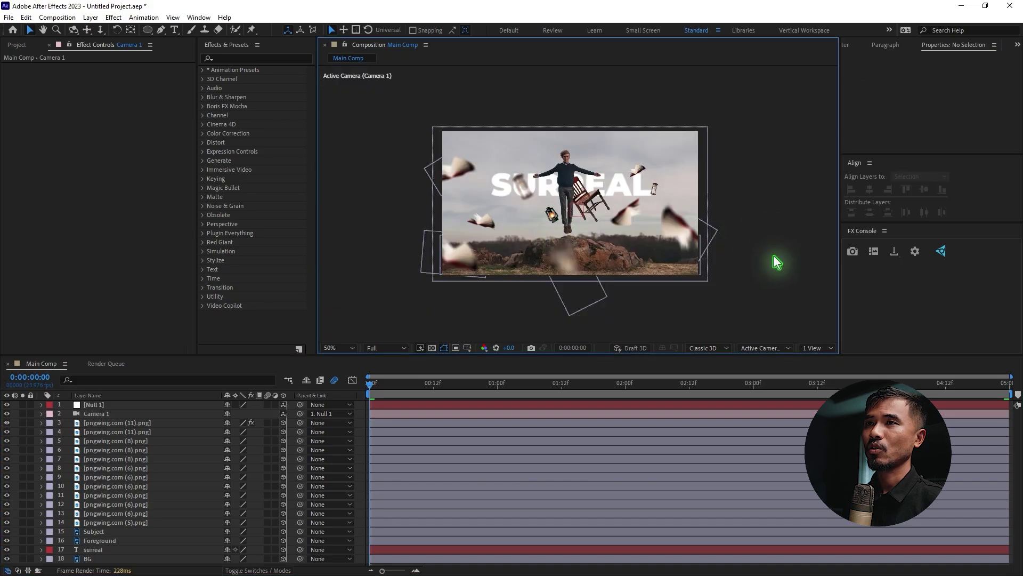
key("ctrl+z")
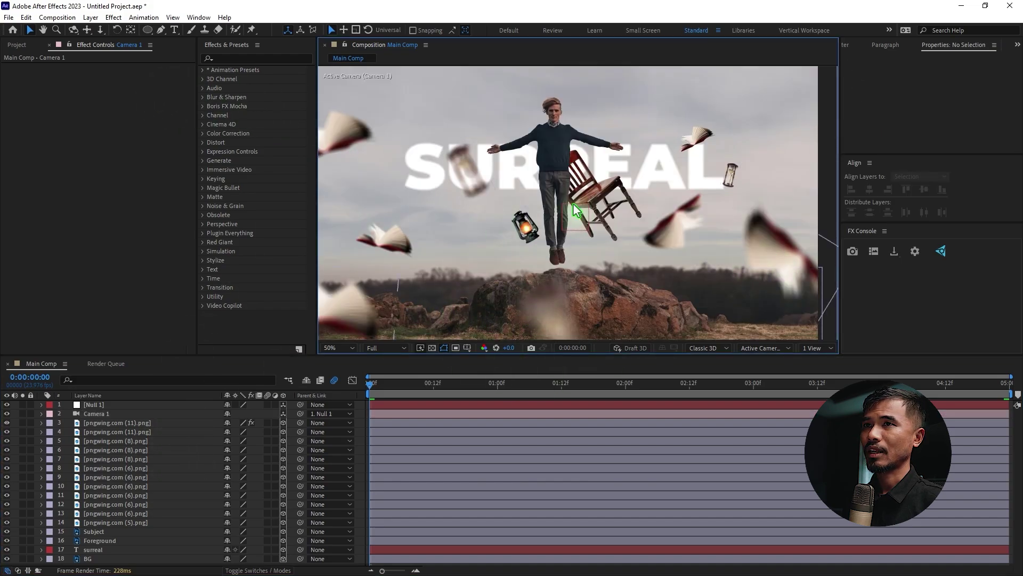
Apply the Lumetri Color effect to the chair layer, pngwing.com (5).png.
left_click(613, 188)
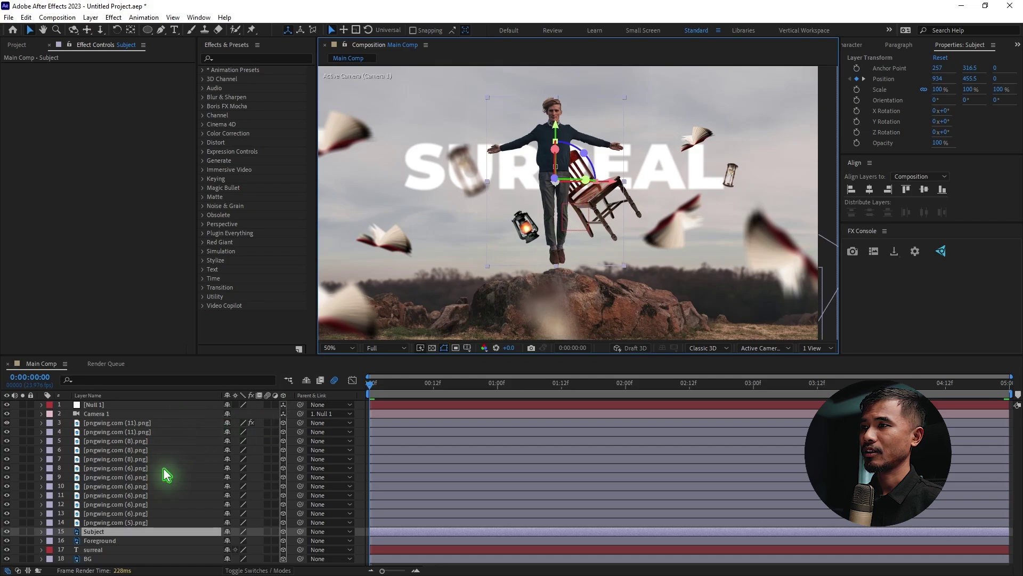
left_click(132, 522)
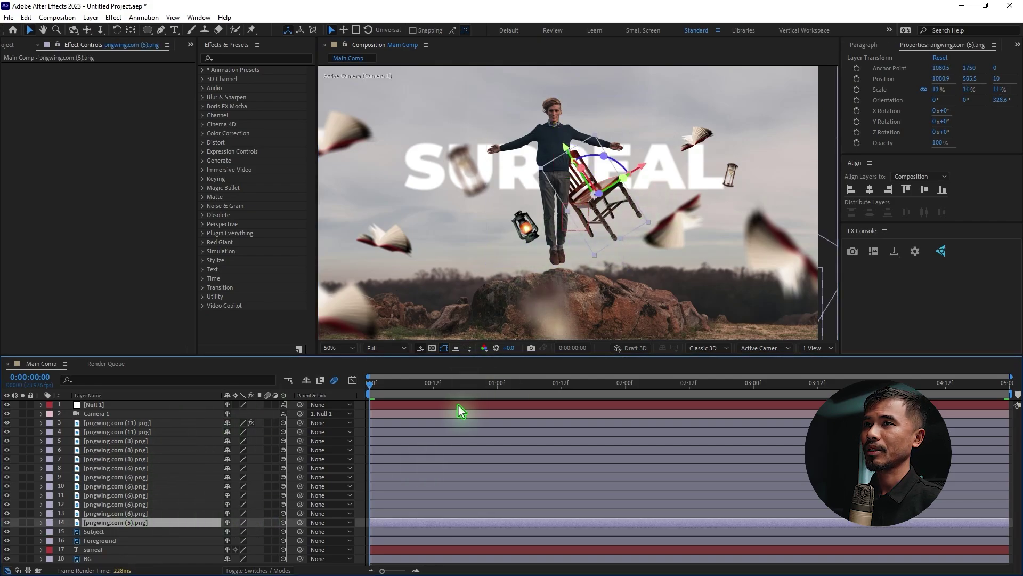
key("ctrl+space")
type("lume")
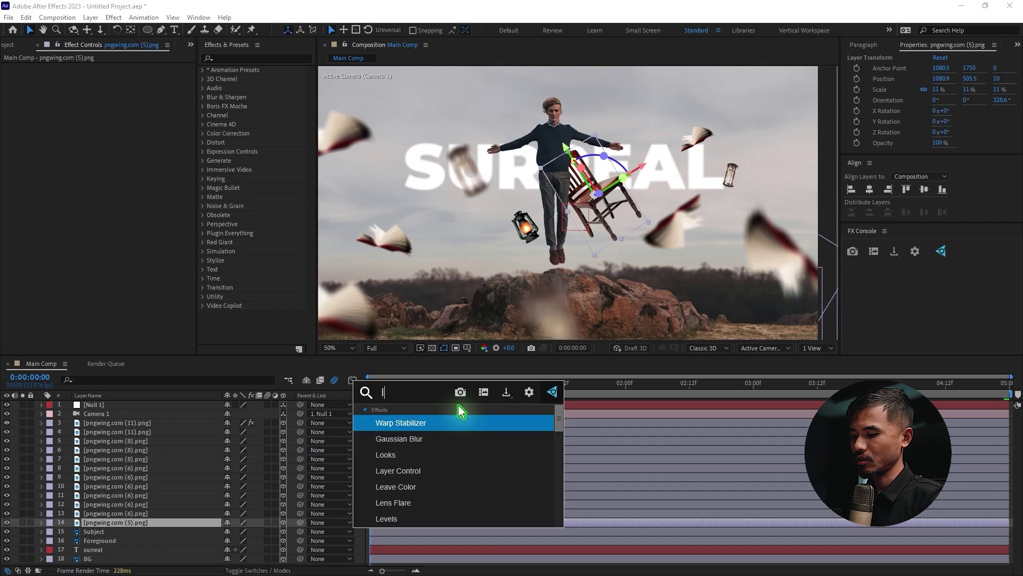
key("Return")
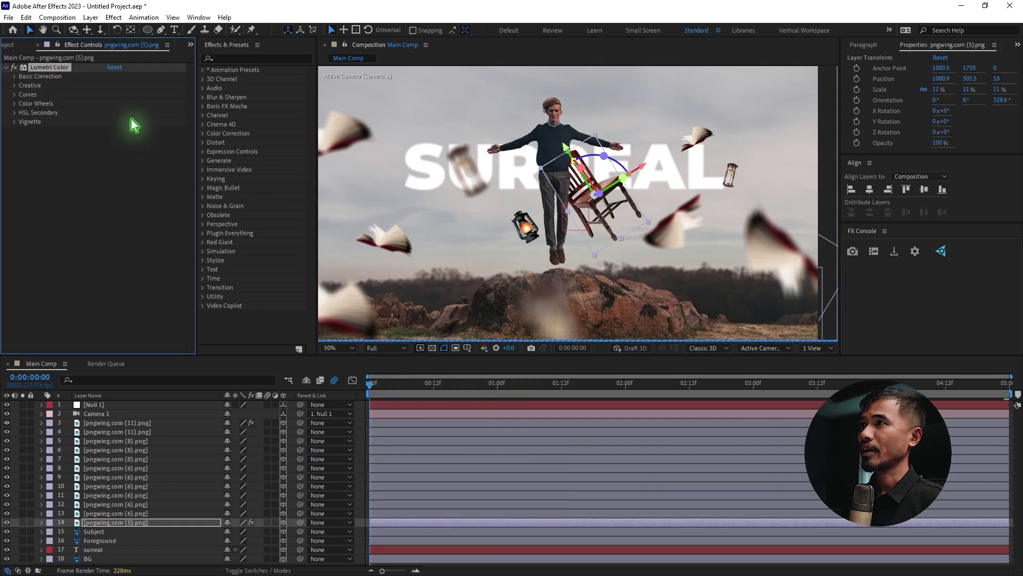
Set the exposure in the chair's Lumetri Color basic correction to -1.
left_click(12, 86)
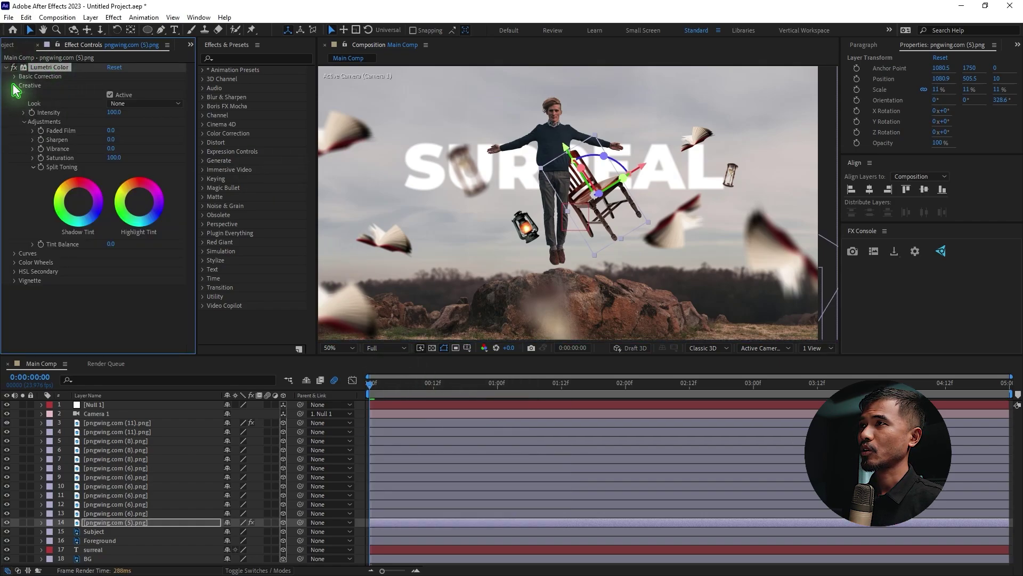
left_click(12, 85)
left_click(14, 76)
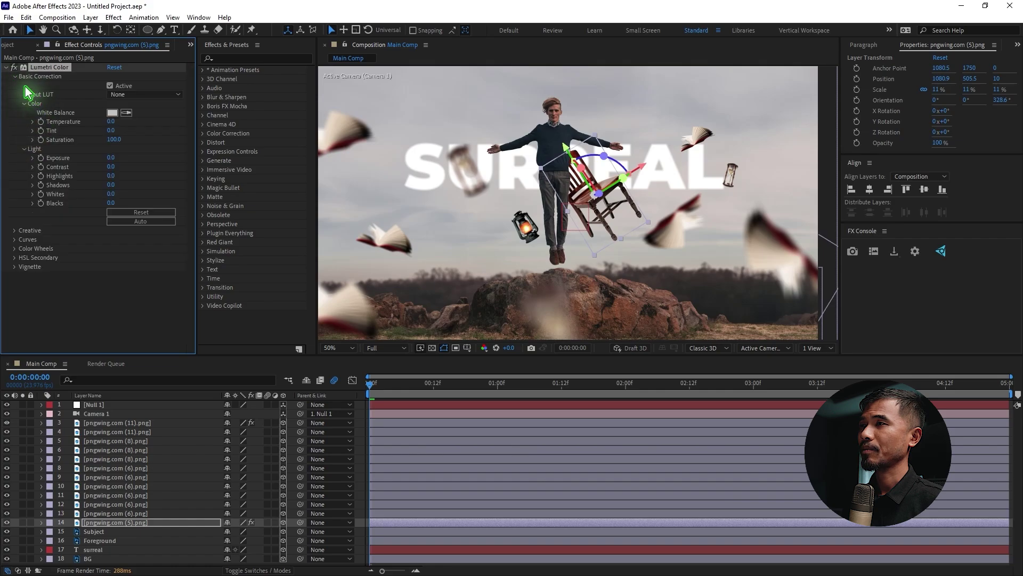
left_click(111, 158)
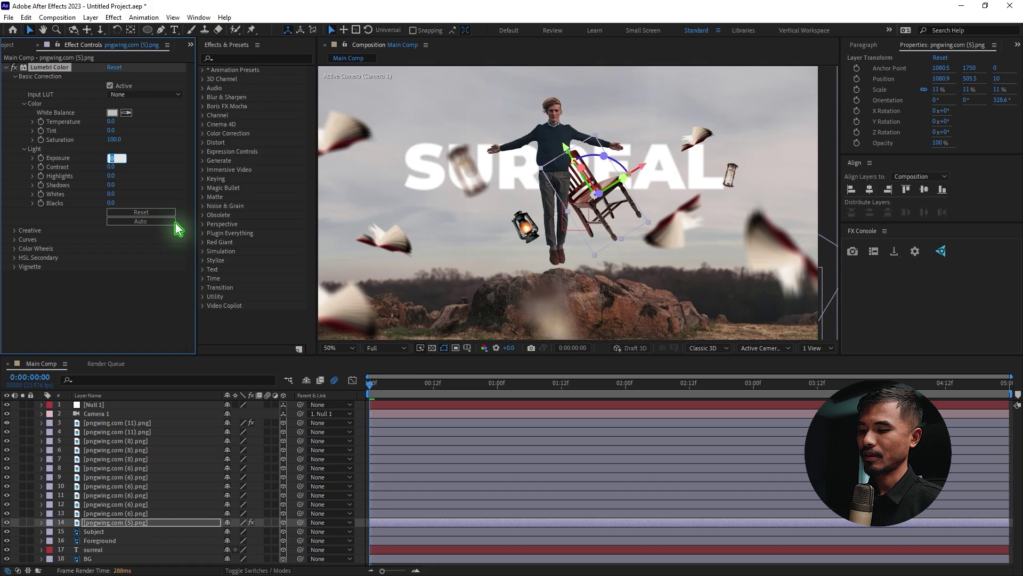
type("-1")
key("Return")
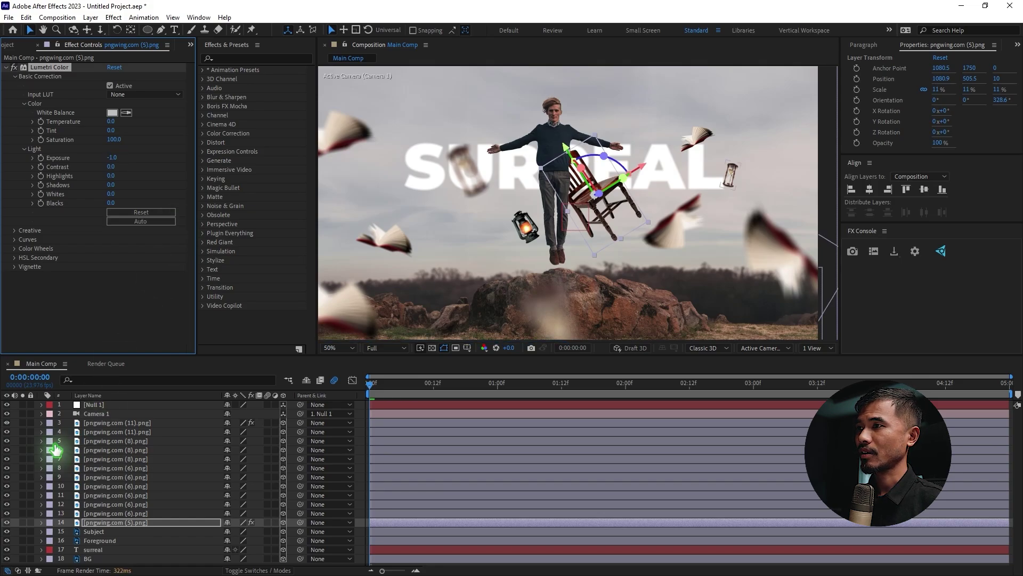
Create an adjustment layer above all other layers and apply Lumetri Color to it.
left_click(123, 414)
left_click(135, 406)
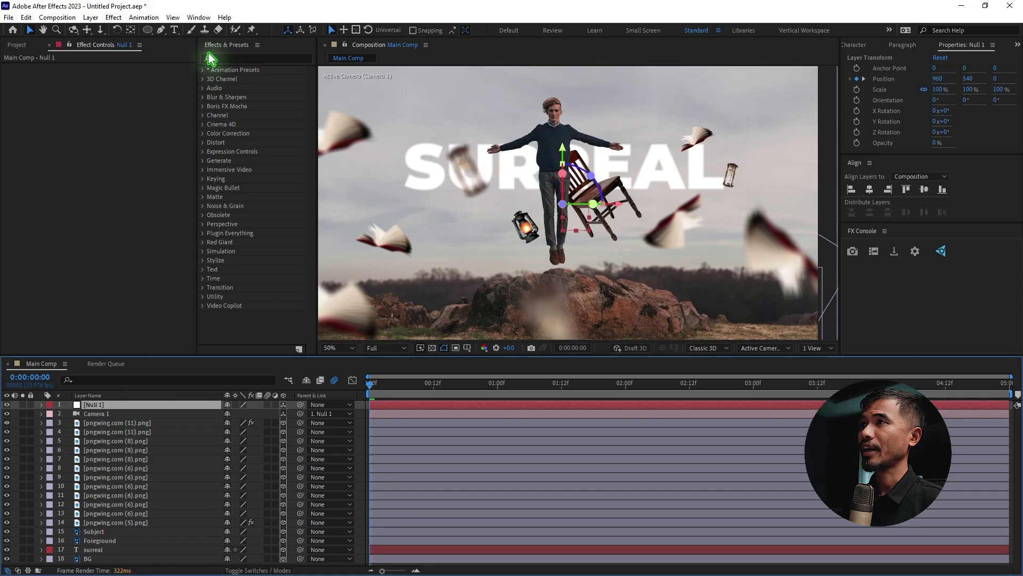
left_click(91, 17)
mouse_move(101, 31)
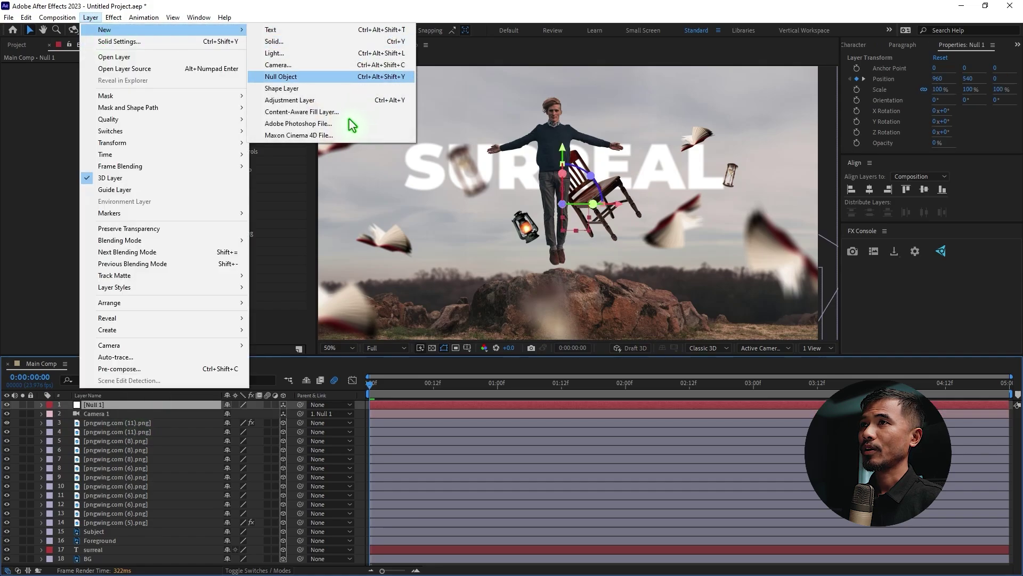
left_click(329, 102)
key("ctrl+space")
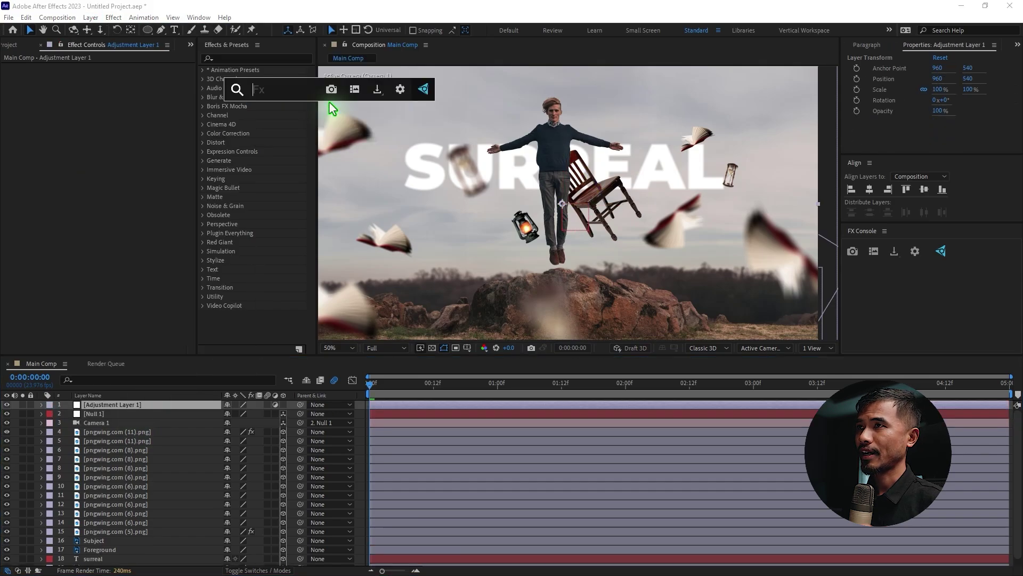
type("lum")
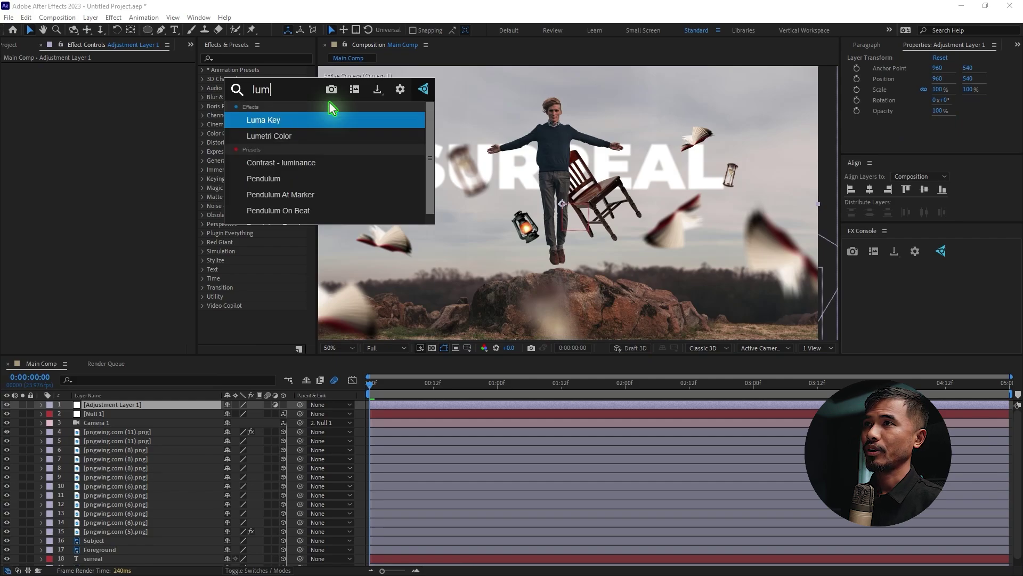
left_click(314, 137)
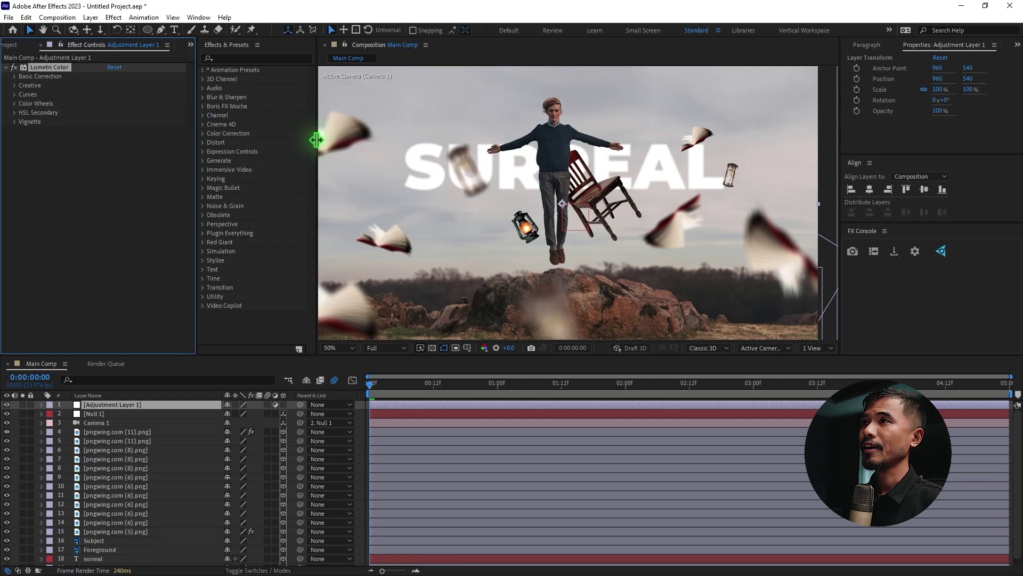
Set the adjustment layer's Lumetri Color temperature to 20 and contrast to 23.
left_click(15, 78)
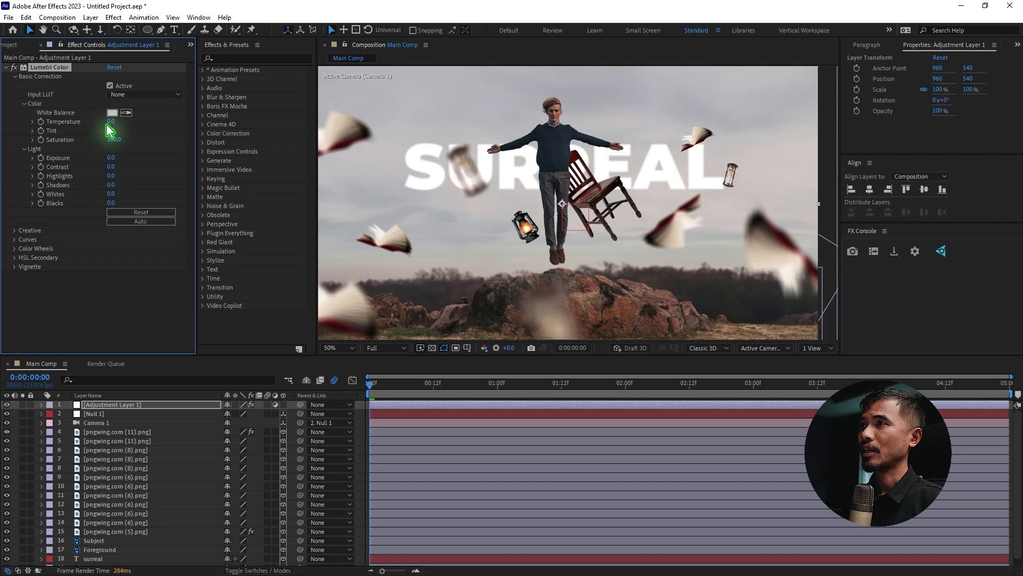
left_click_drag(121, 122, 120, 123)
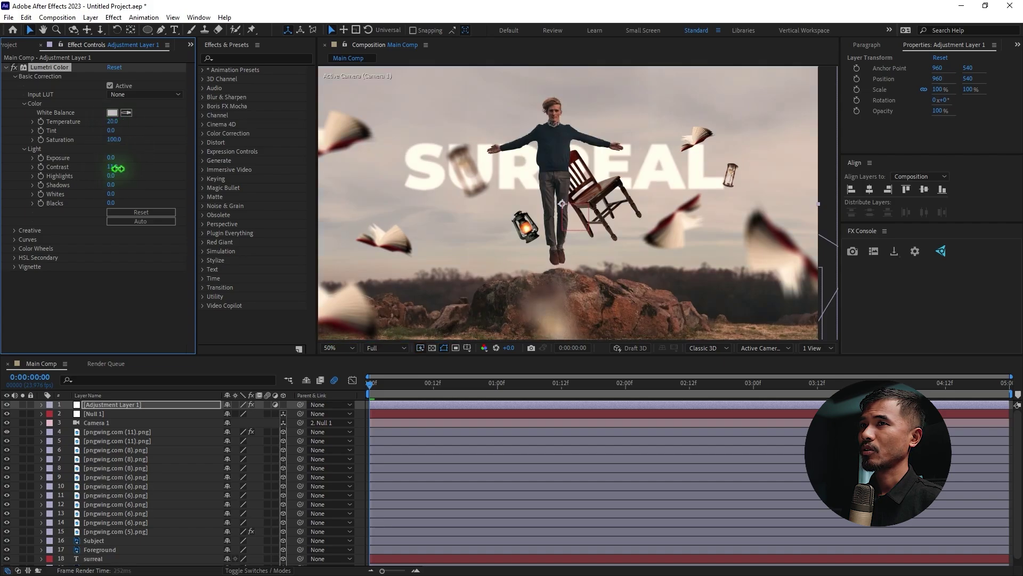
left_click_drag(118, 169, 125, 168)
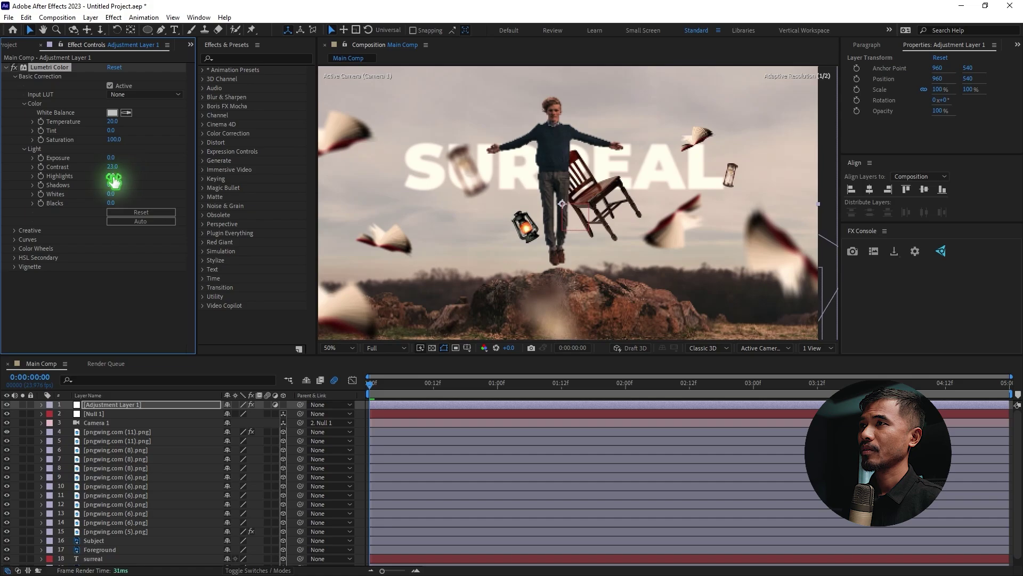
Set the adjustment layer's Lumetri exposure to -1, highlights to 43 and shadows to -9.
left_click(111, 158)
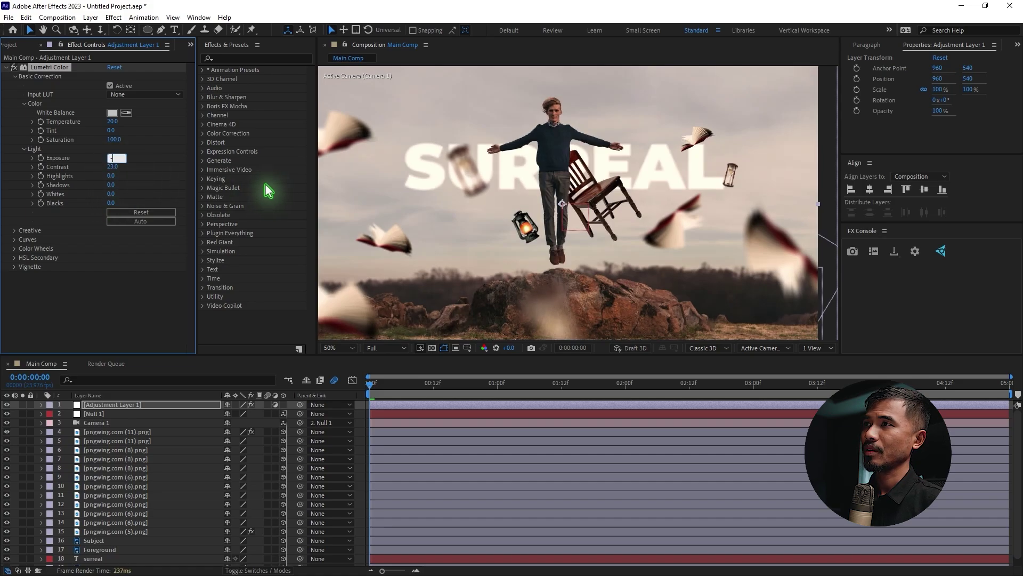
type("-1")
key("Return")
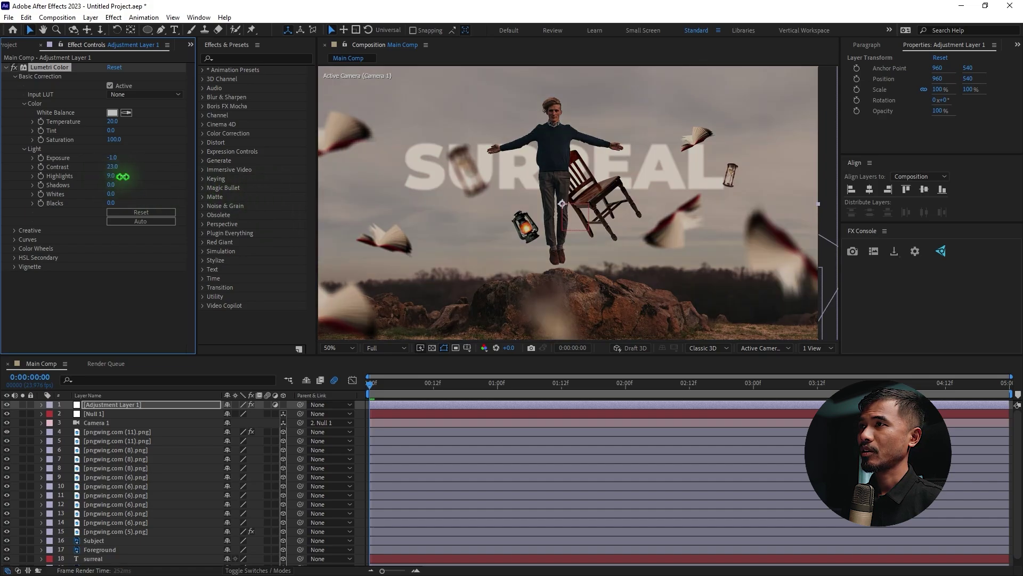
left_click_drag(122, 176, 129, 176)
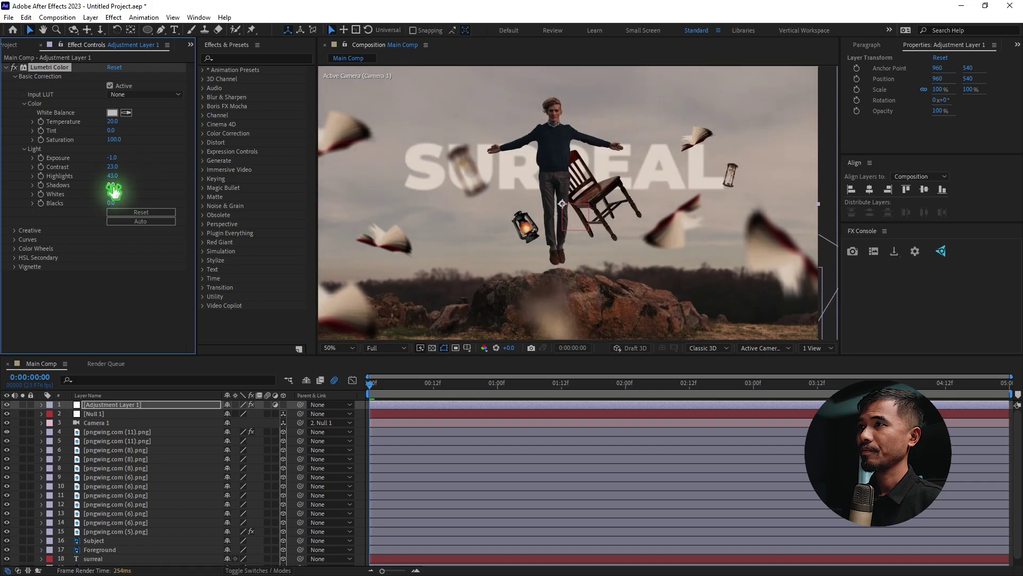
left_click_drag(108, 189, 108, 189)
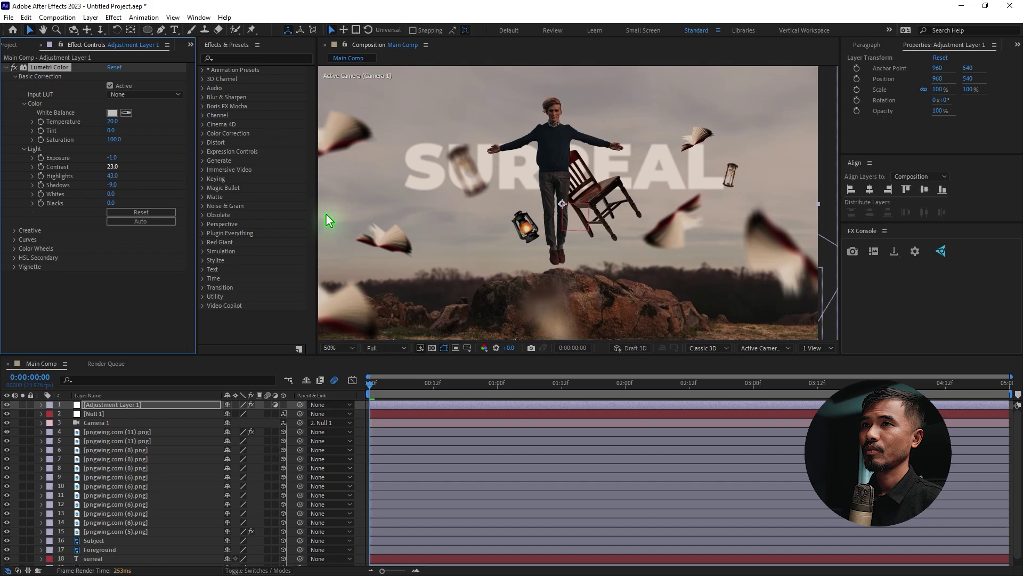
Fine-tune the adjustment layer's Lumetri shadow, midtone and highlight color wheels, warming the highlights slightly, and compare the scene with and without the grade.
left_click(15, 76)
left_click(15, 103)
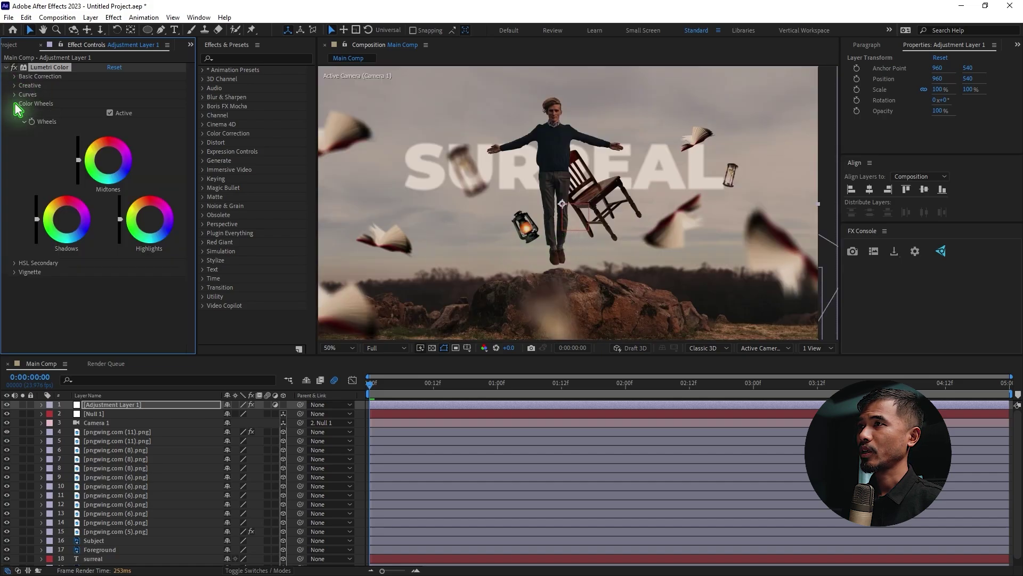
left_click_drag(70, 226, 35, 220)
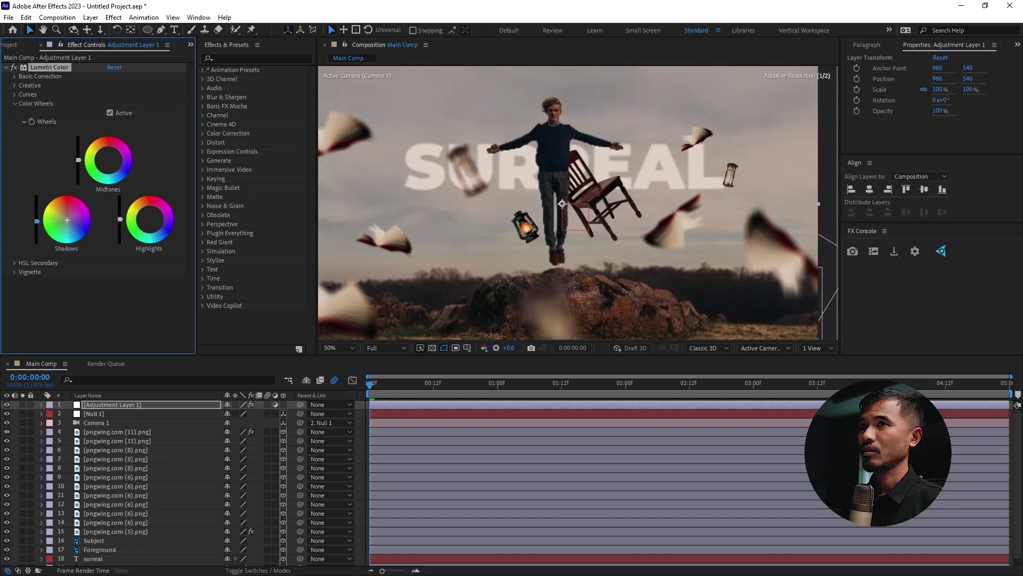
left_click_drag(107, 159, 108, 159)
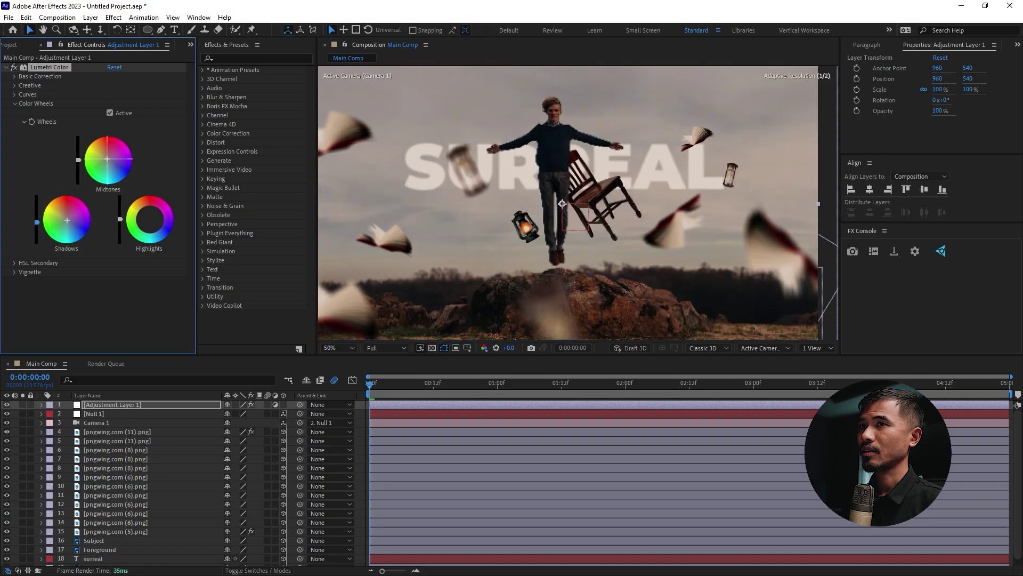
left_click_drag(140, 219, 138, 216)
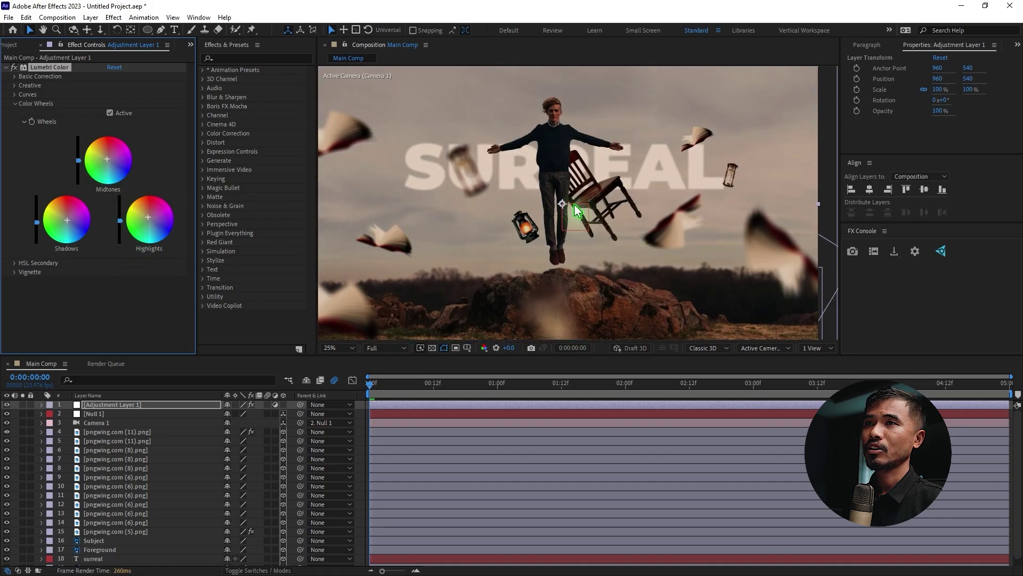
scroll(578, 210, "down", 2)
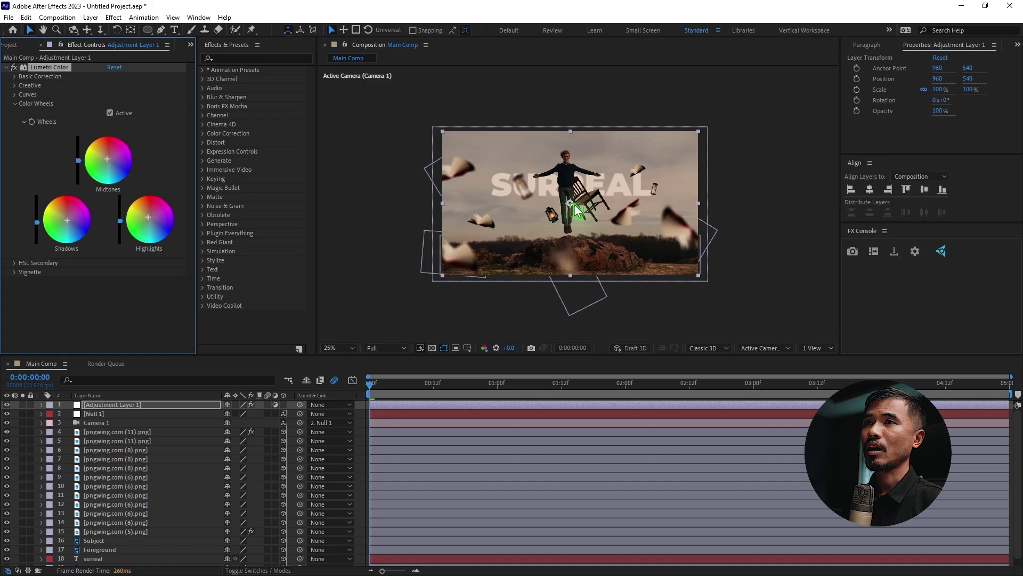
left_click(14, 103)
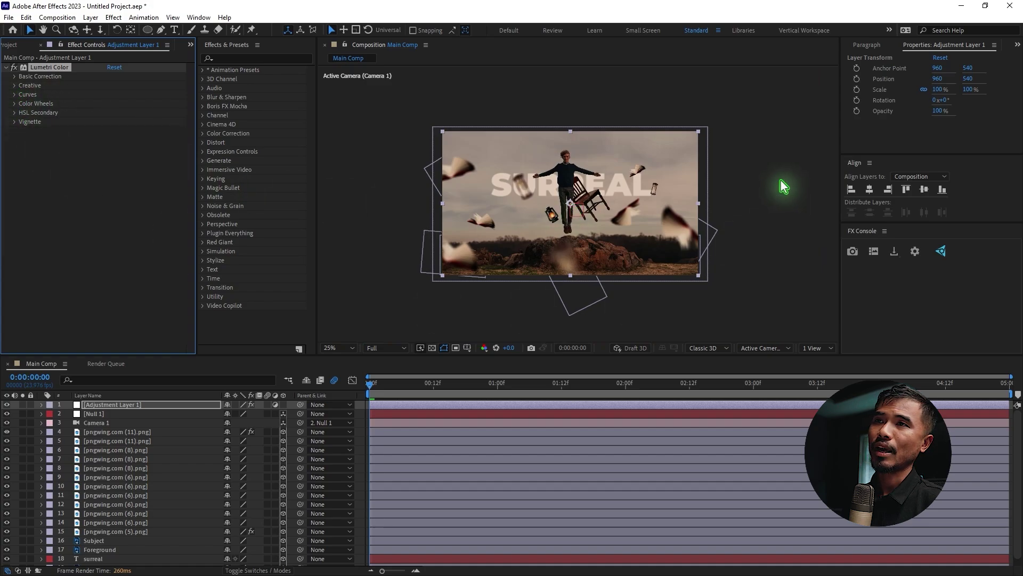
left_click(7, 405)
left_click(8, 404)
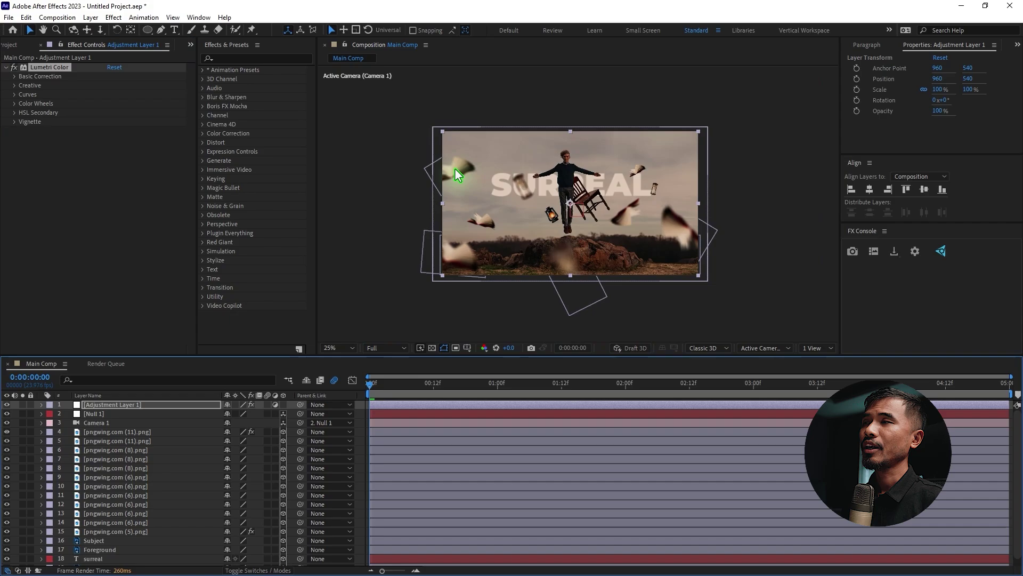
Add a Noise effect to the adjustment layer with color noise off and the amount at 5%.
key("ctrl+space")
type("noise")
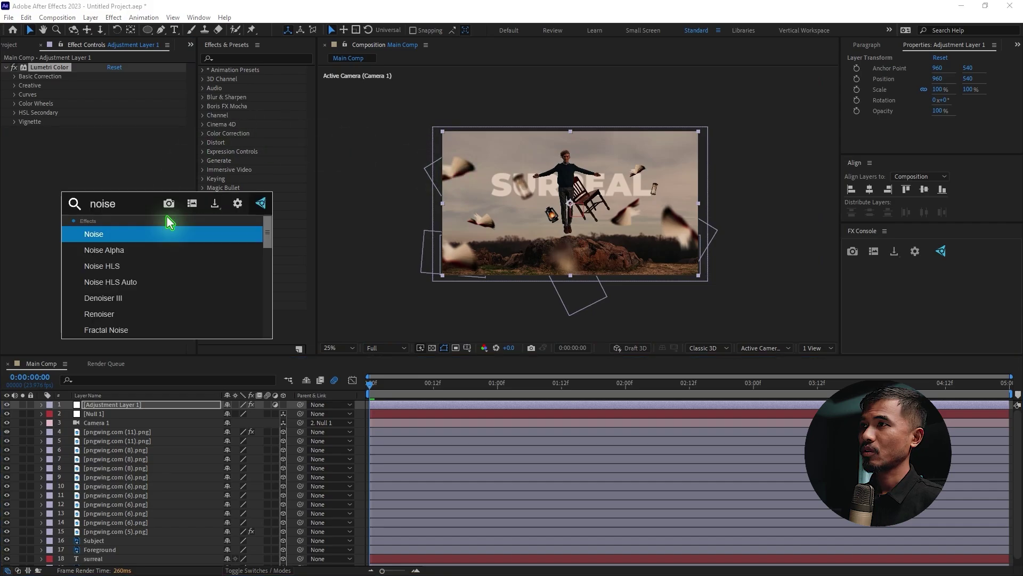
key("Return")
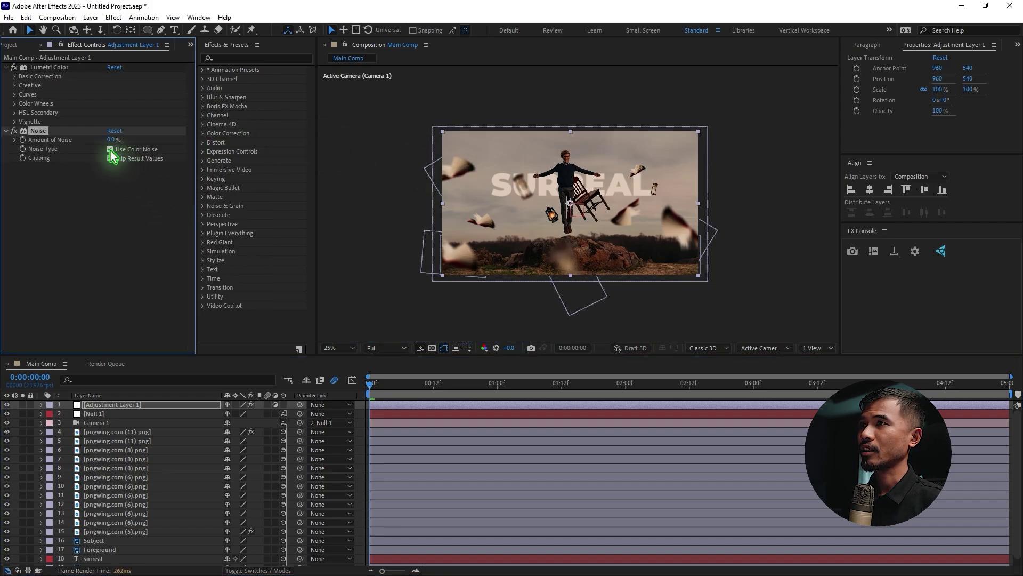
left_click(110, 149)
left_click(112, 139)
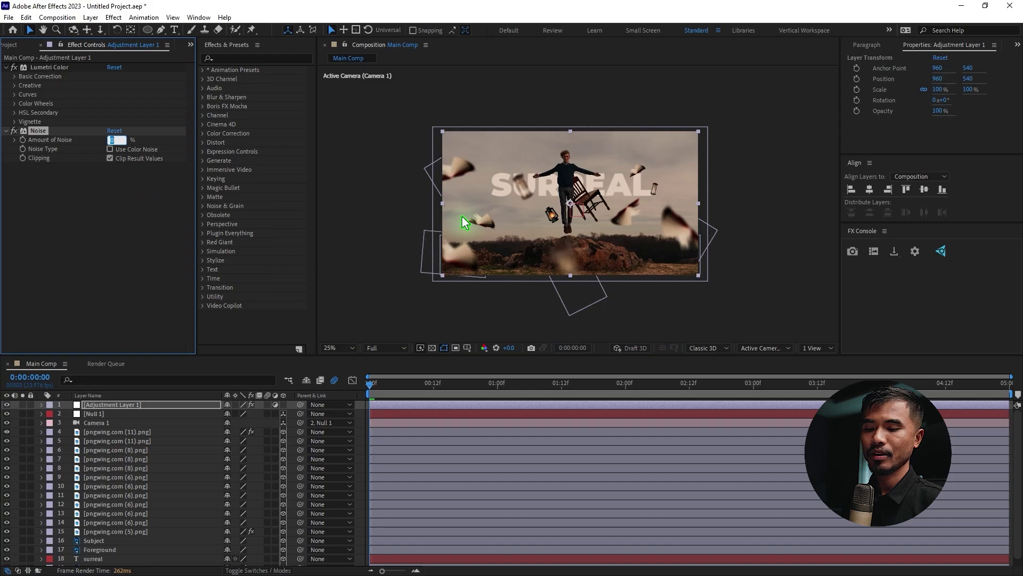
key("/")
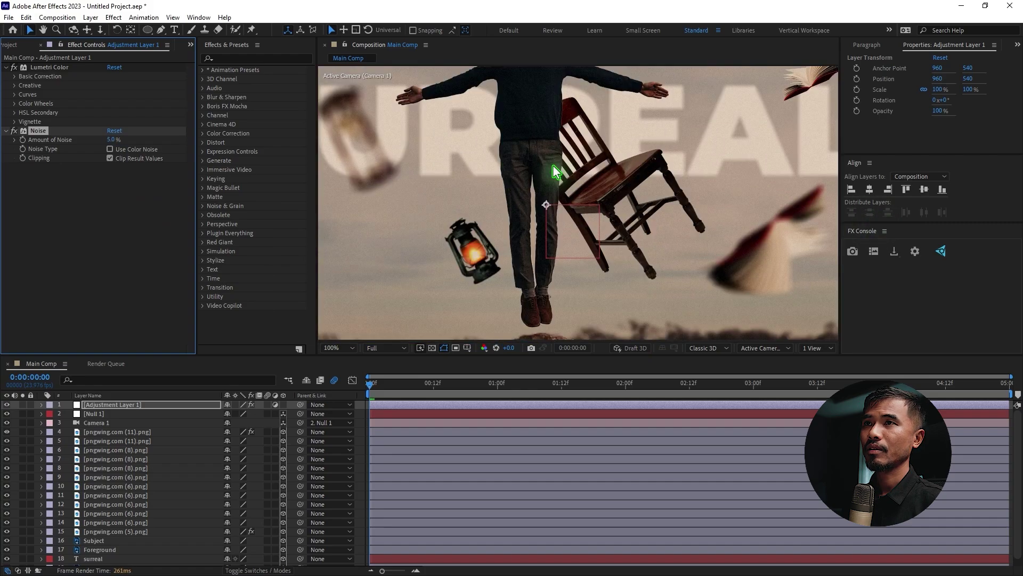
Examine the noise grain on the man up close, then in the whole frame.
scroll(551, 143, "up", 3)
key("h")
key("period")
scroll(523, 148, "up", 3)
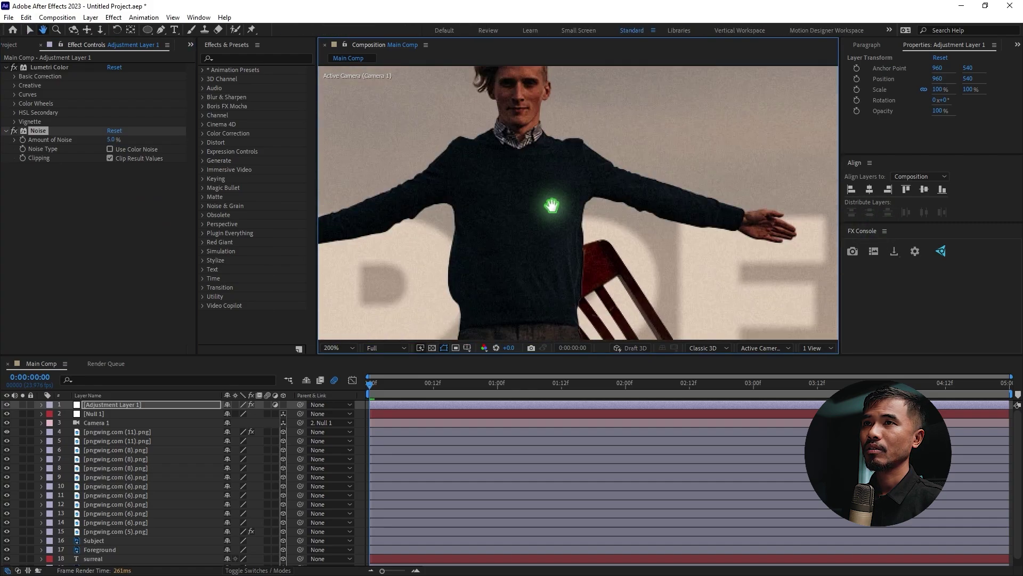
key("v")
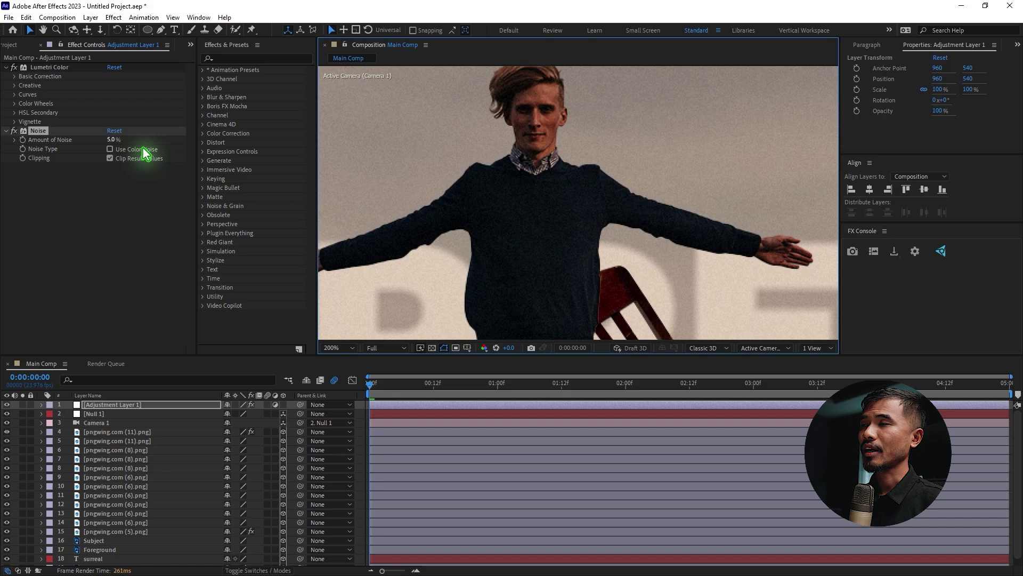
left_click(14, 131)
key("comma")
key("comma")
key("comma")
key("comma")
key("comma")
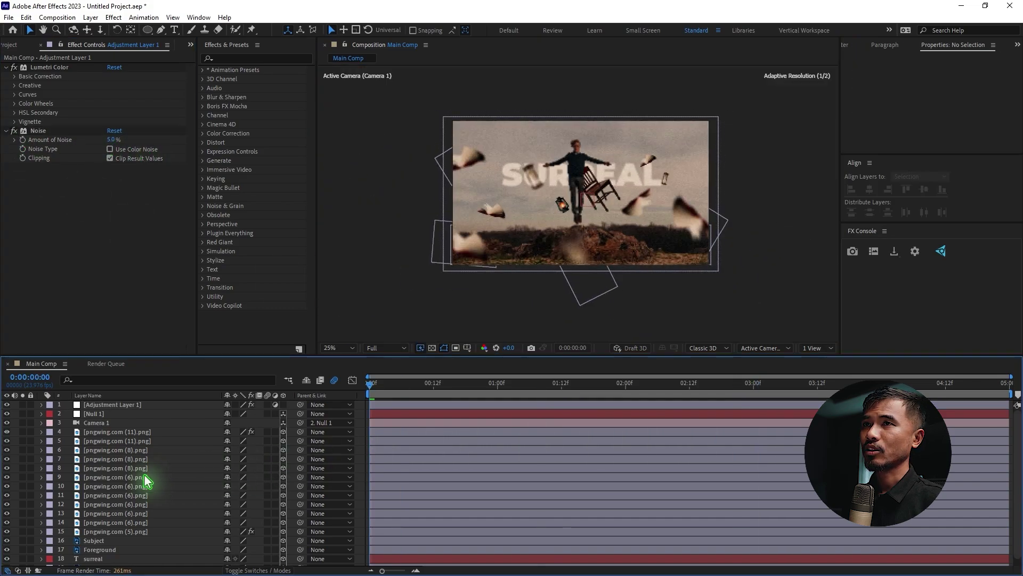
Apply Posterize Time to the adjustment layer with a frame rate of 12, and go to 0:00:00:03.
left_click(120, 410)
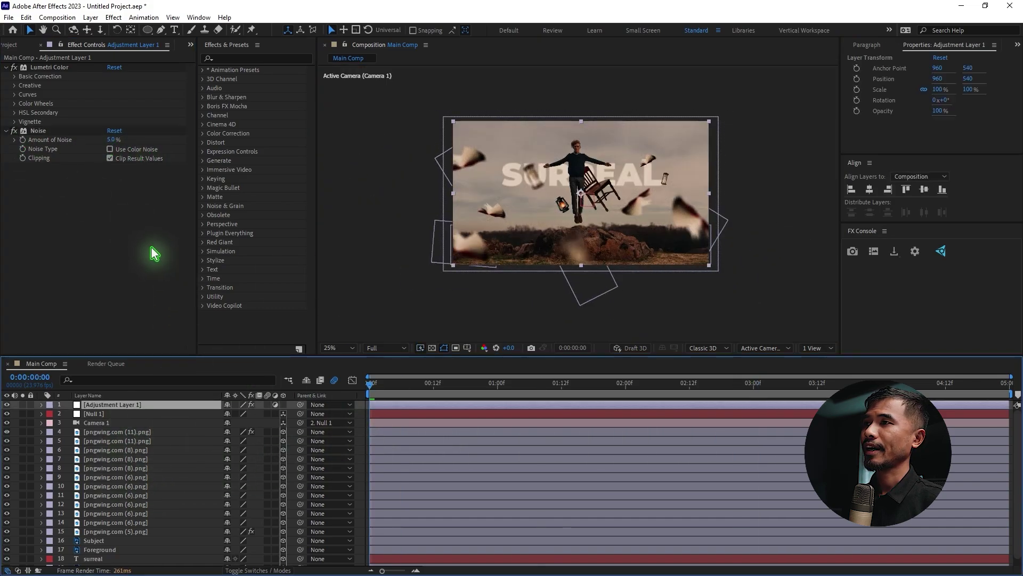
key("ctrl+space")
type("poste")
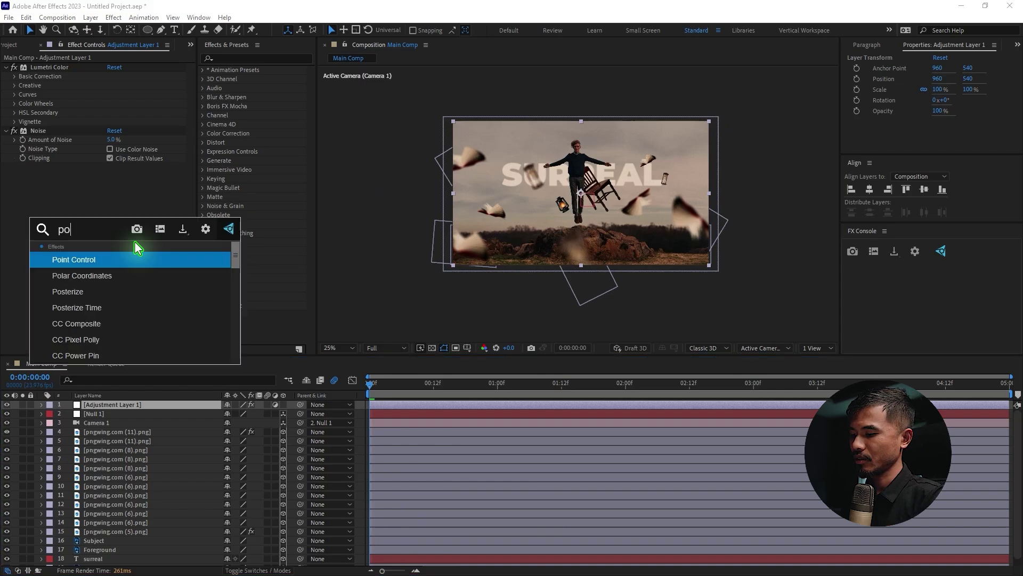
left_click(108, 274)
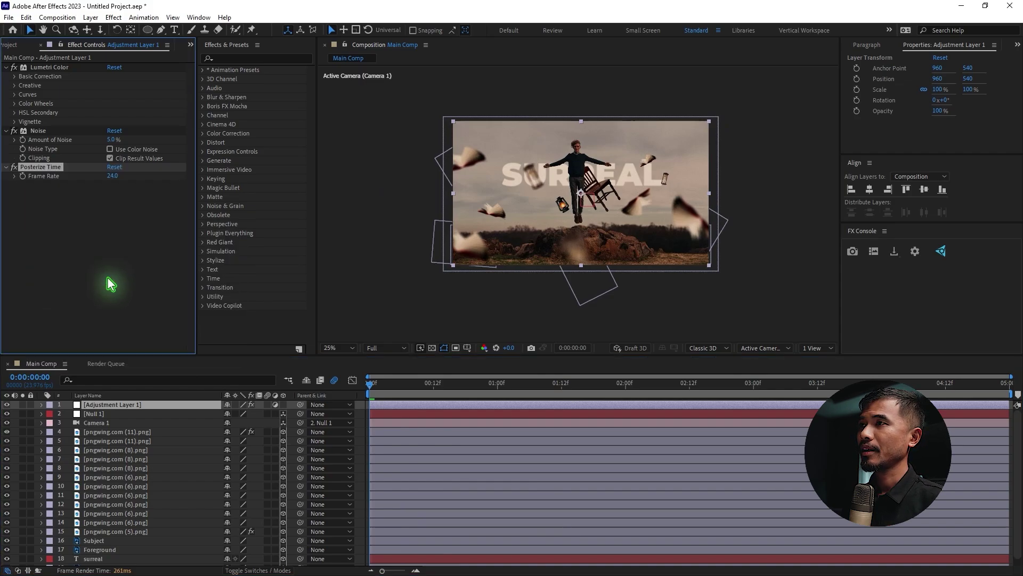
left_click_drag(114, 181, 117, 226)
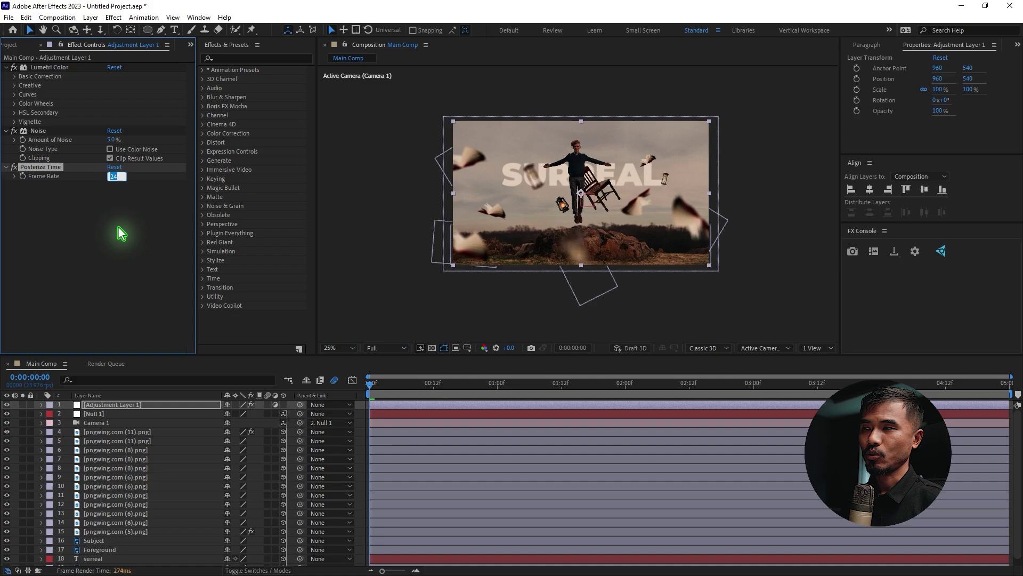
left_click(385, 384)
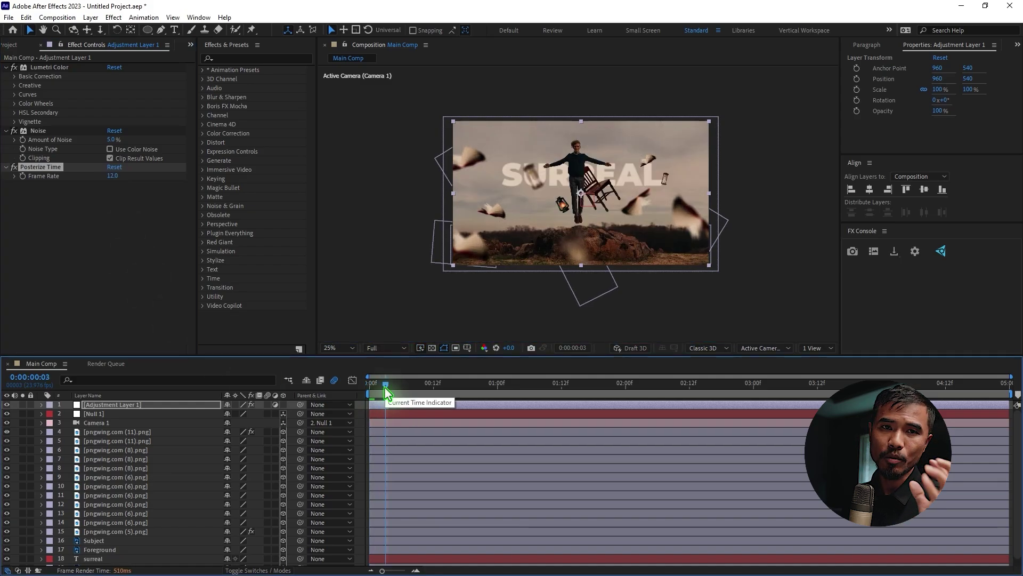